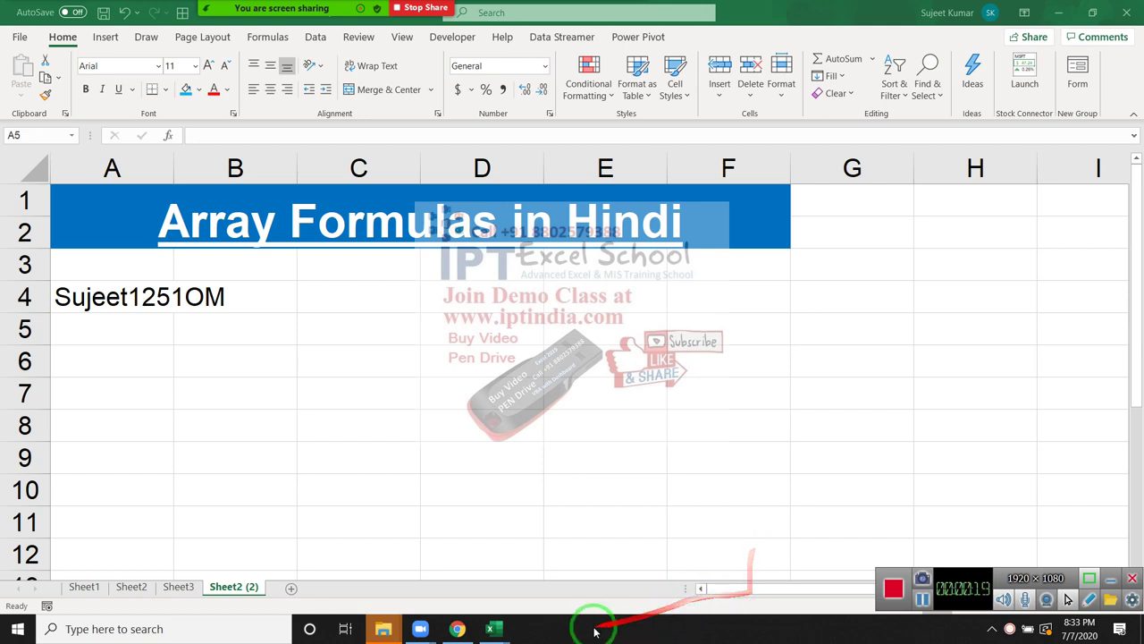
- Enter 1251omd in A5 and yo854esd in A6, then autofit column A to its text
click(140, 341)
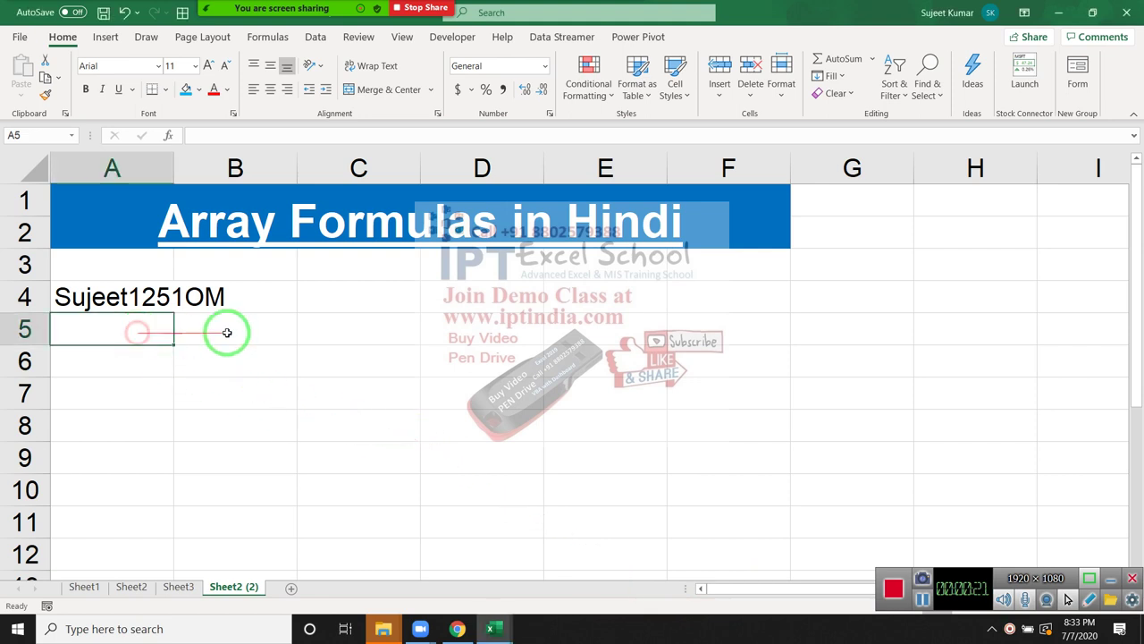
text(O)
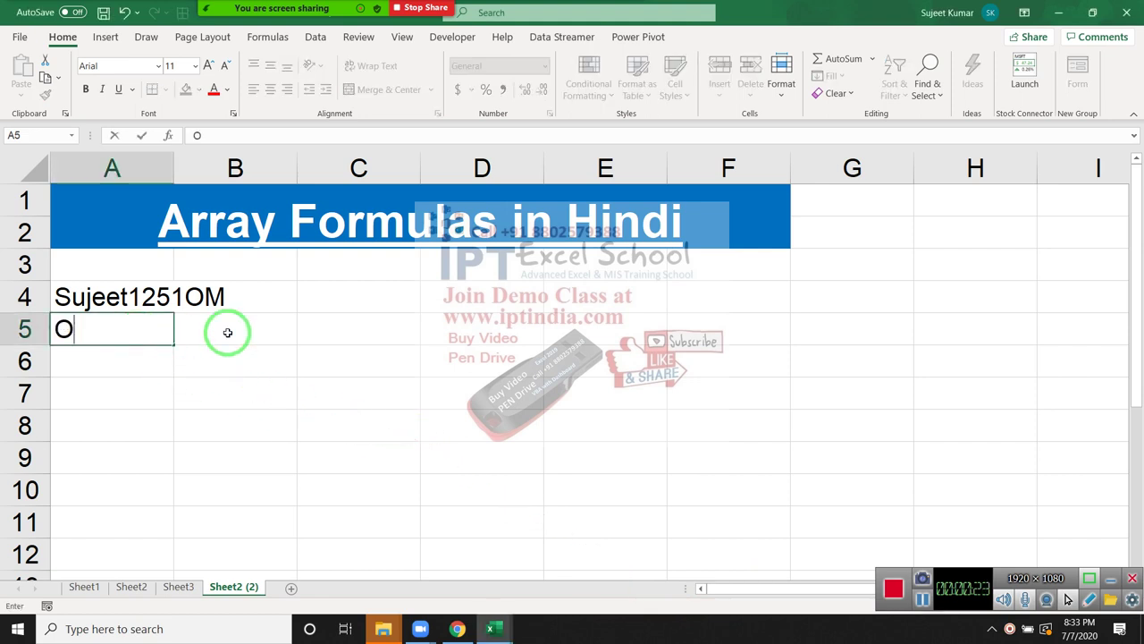
key(Escape)
text(1251)
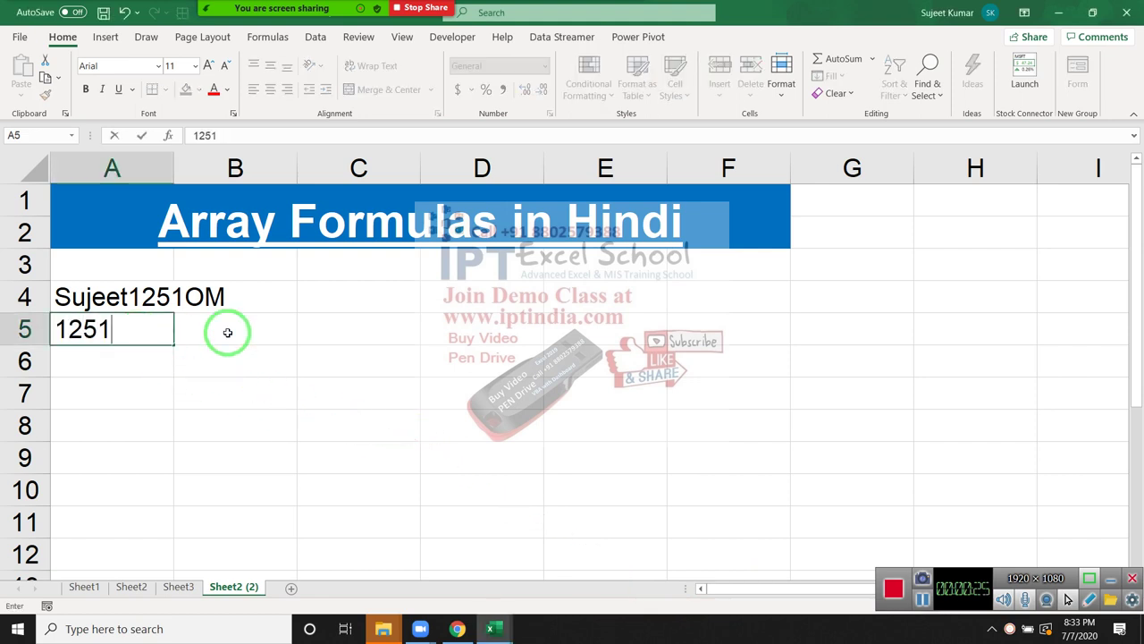
text(omd)
key(Return)
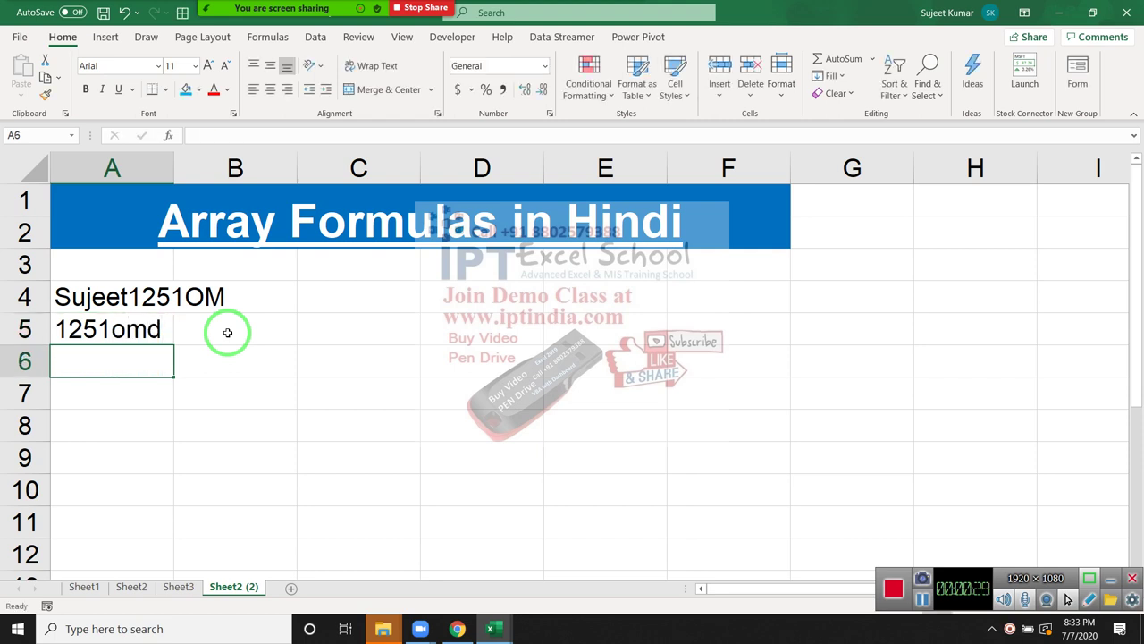
text(yo)
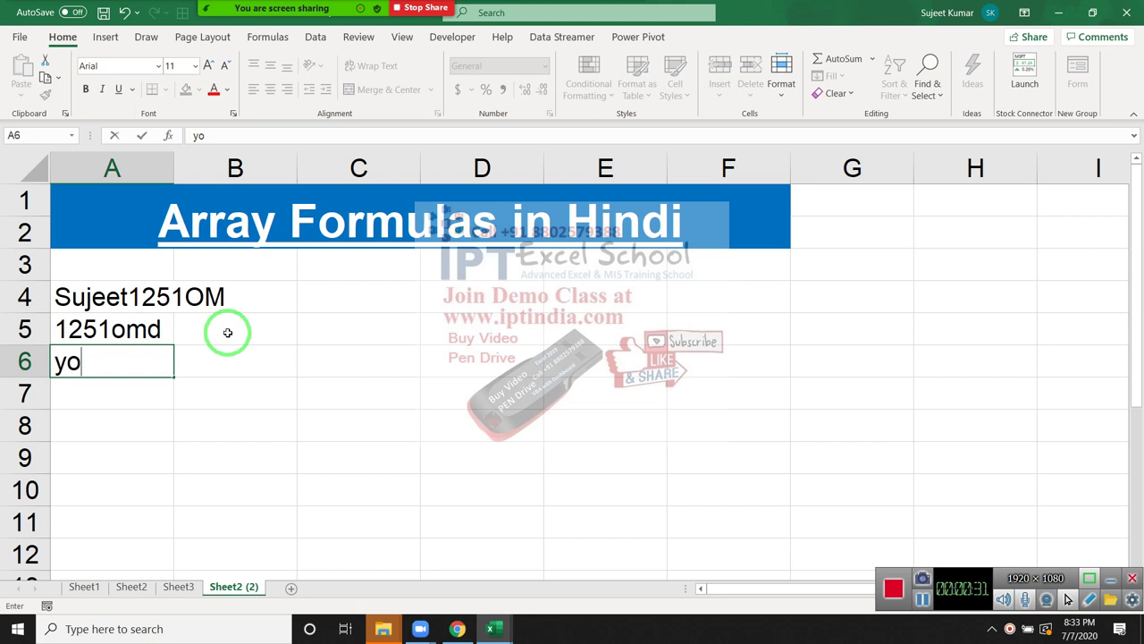
text(854e)
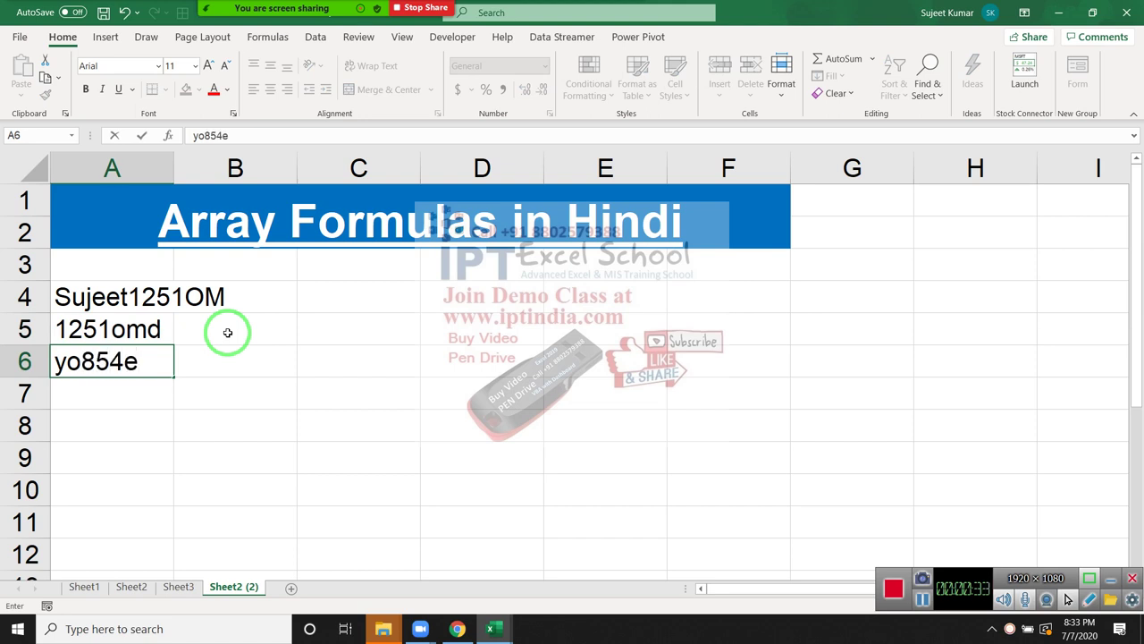
text(sd)
click(250, 356)
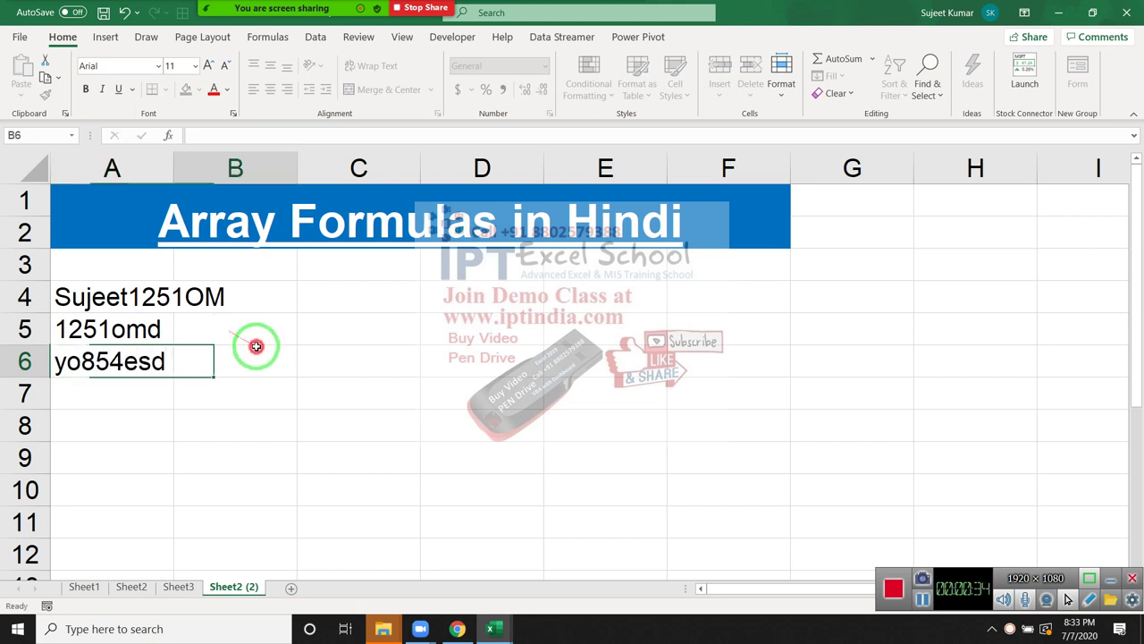
double_click(169, 170)
- Enter 1251 in B4 beside Sujeet1251OM
click(288, 302)
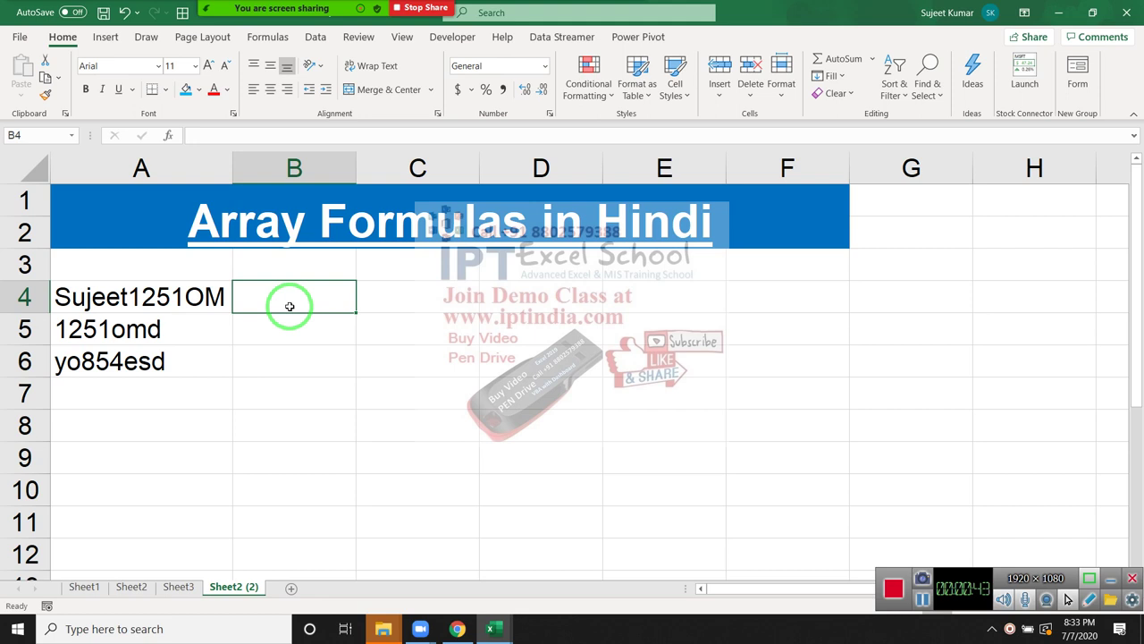
text(1)
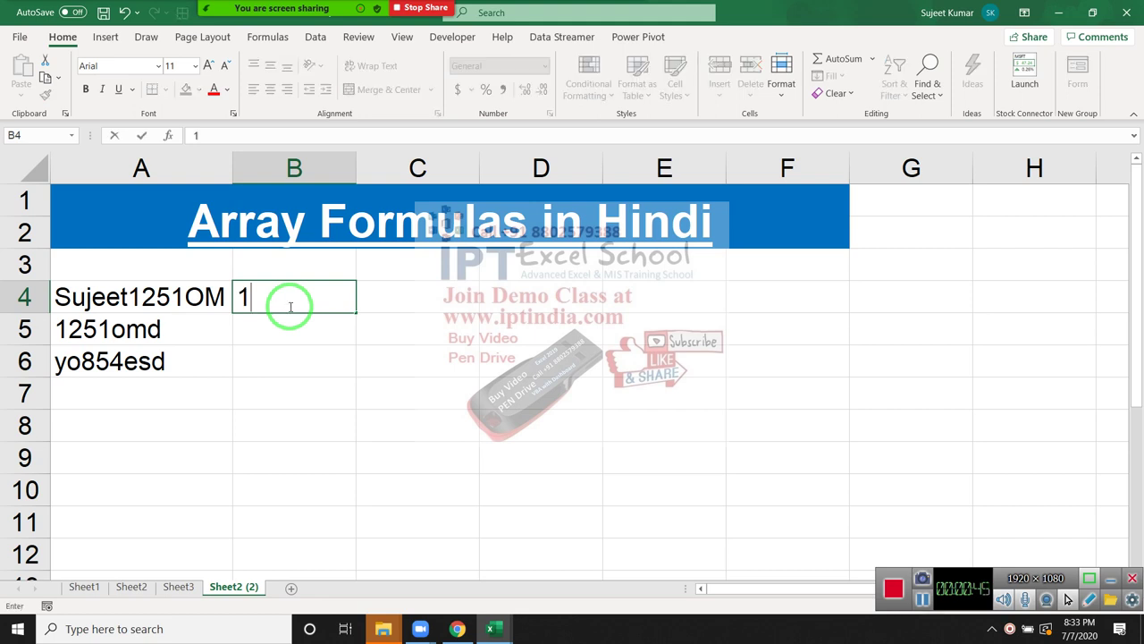
text(251)
key(Return)
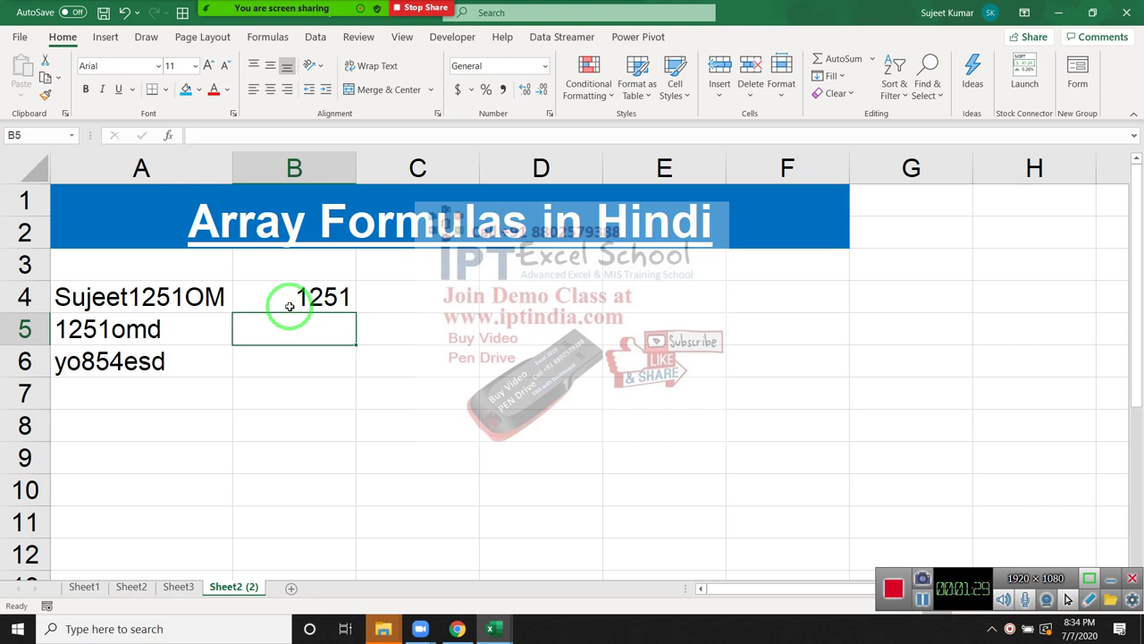
- Clear the A5:A6 sample entries and the 1251 value in B4
click(338, 302)
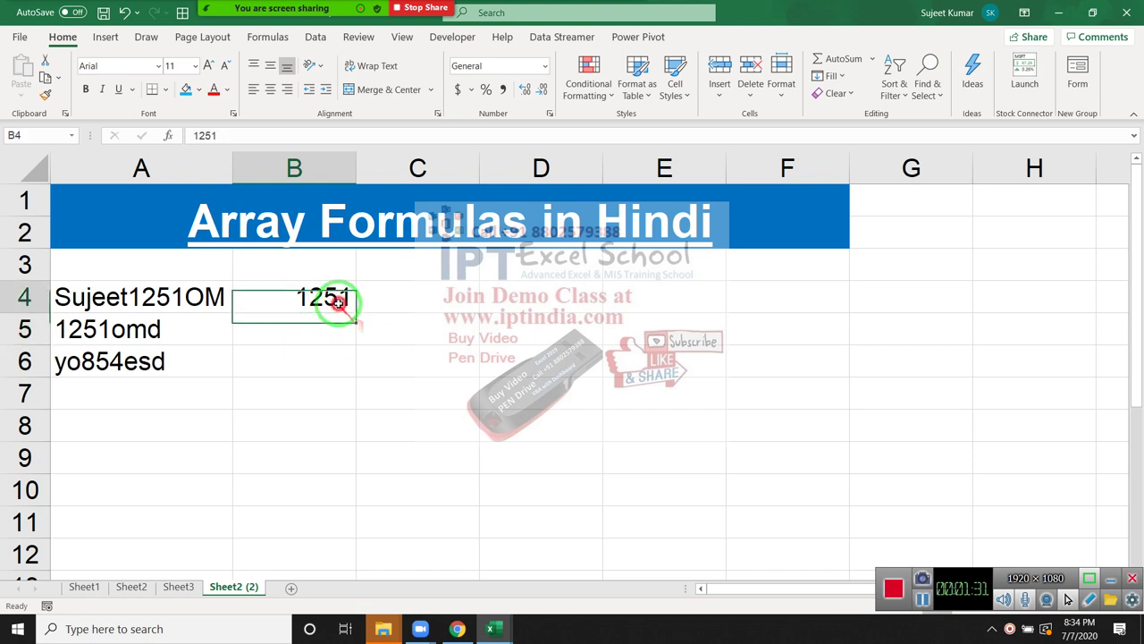
key(Down)
key(Left)
key(shift+Down)
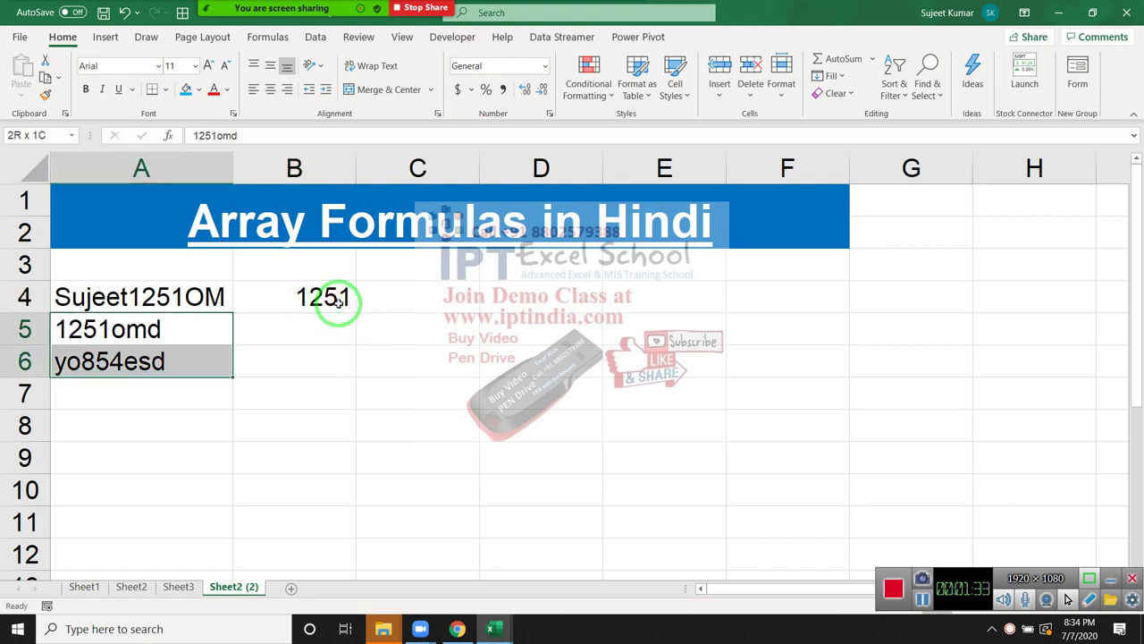
key(Delete)
key(Right)
key(Up)
key(Delete)
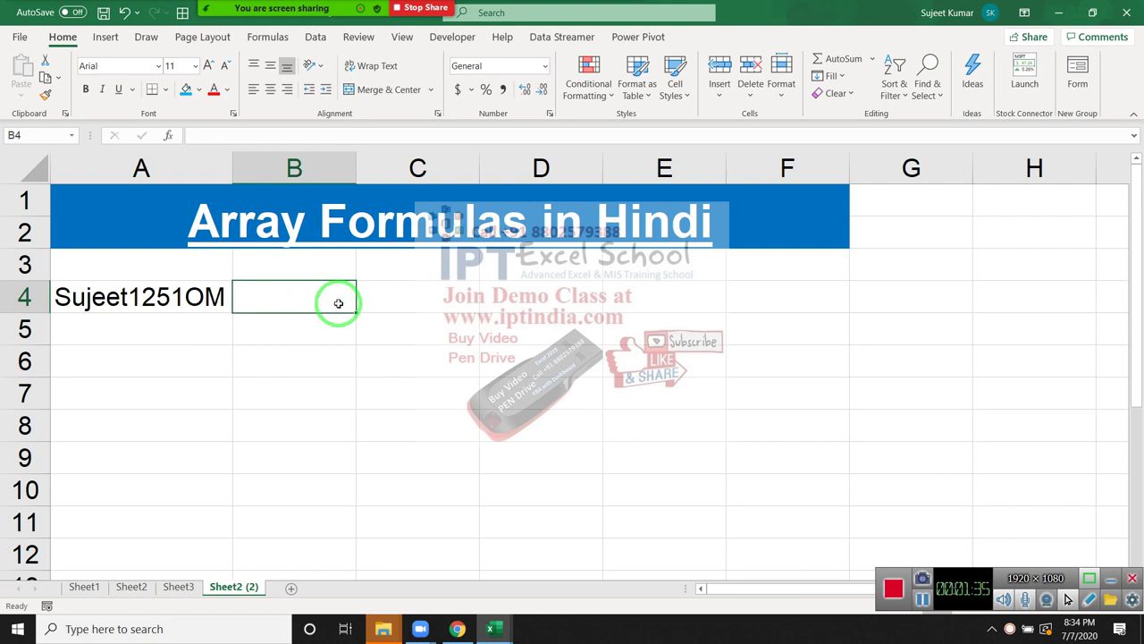
- Enter =MID(A4,COLUMN(1:1),1) in B4
text(=)
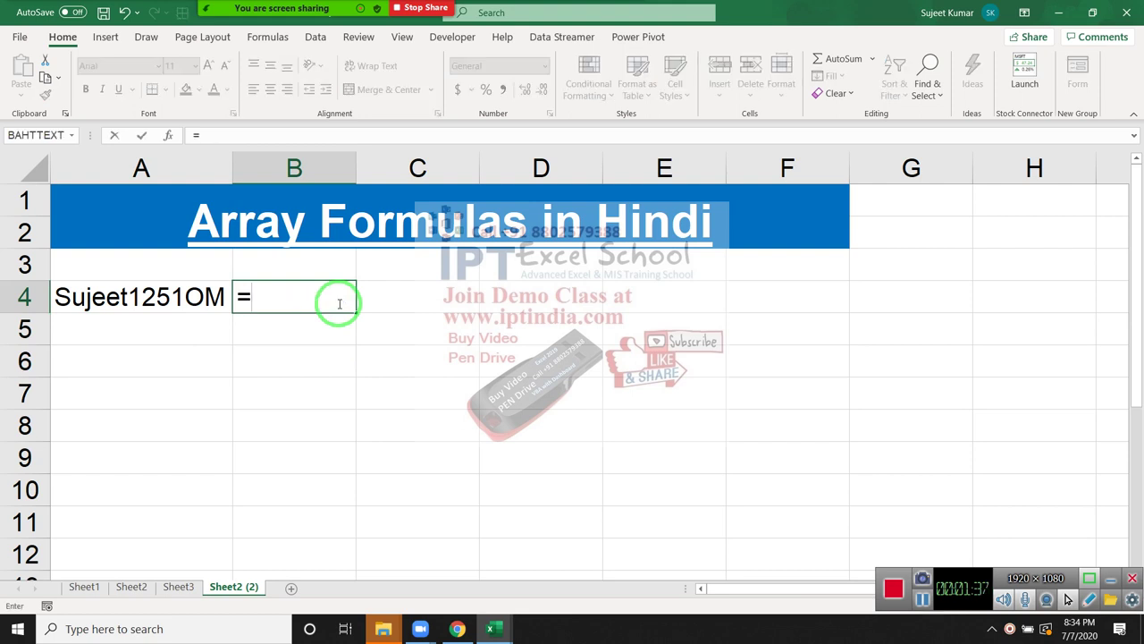
text(mind)
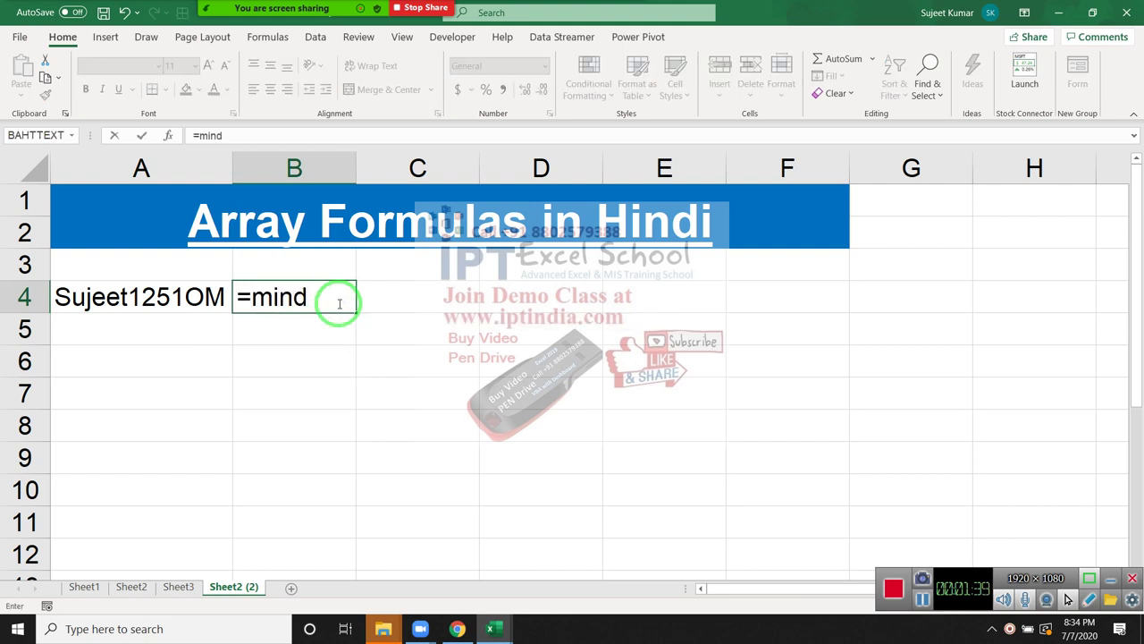
key(BackSpace)
key(BackSpace)
text(d)
key(Tab)
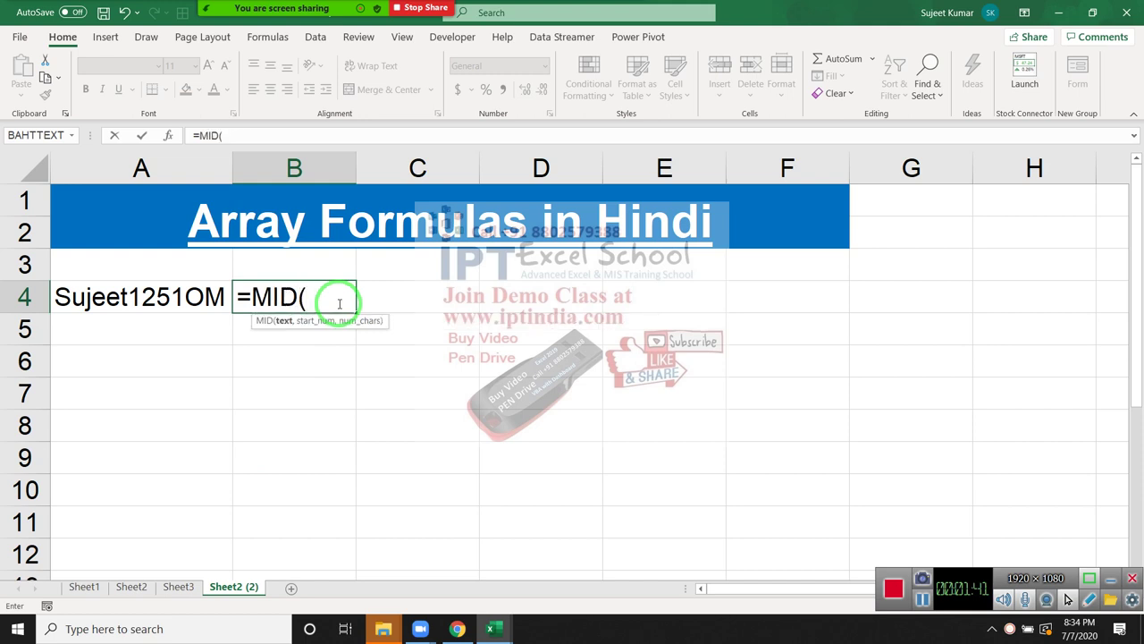
key(Left)
text(,)
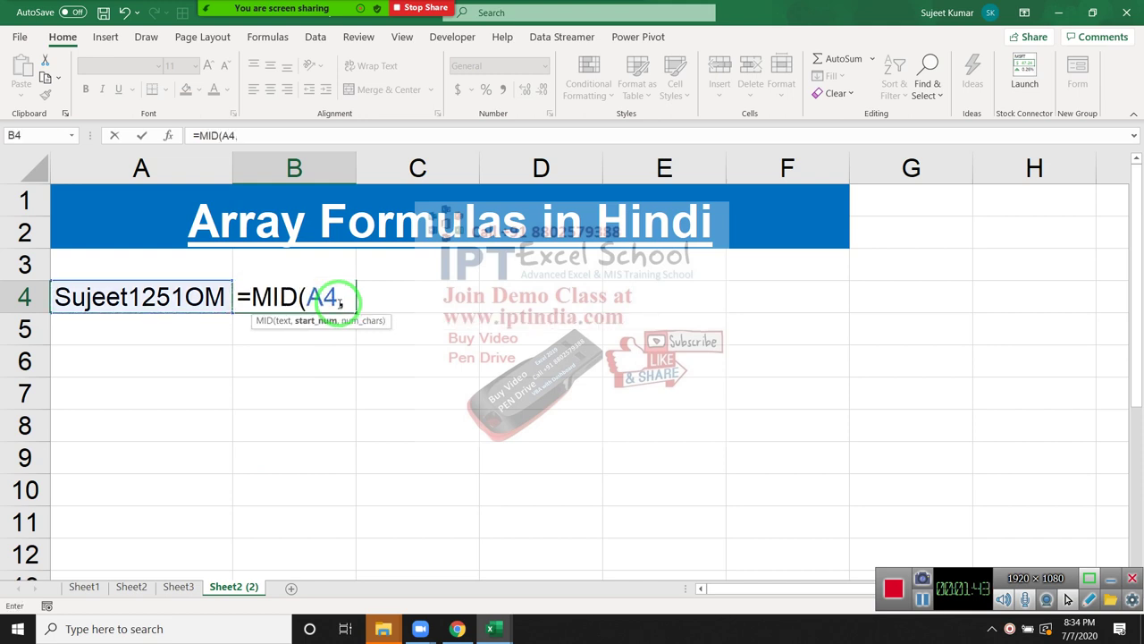
text(col)
key(Tab)
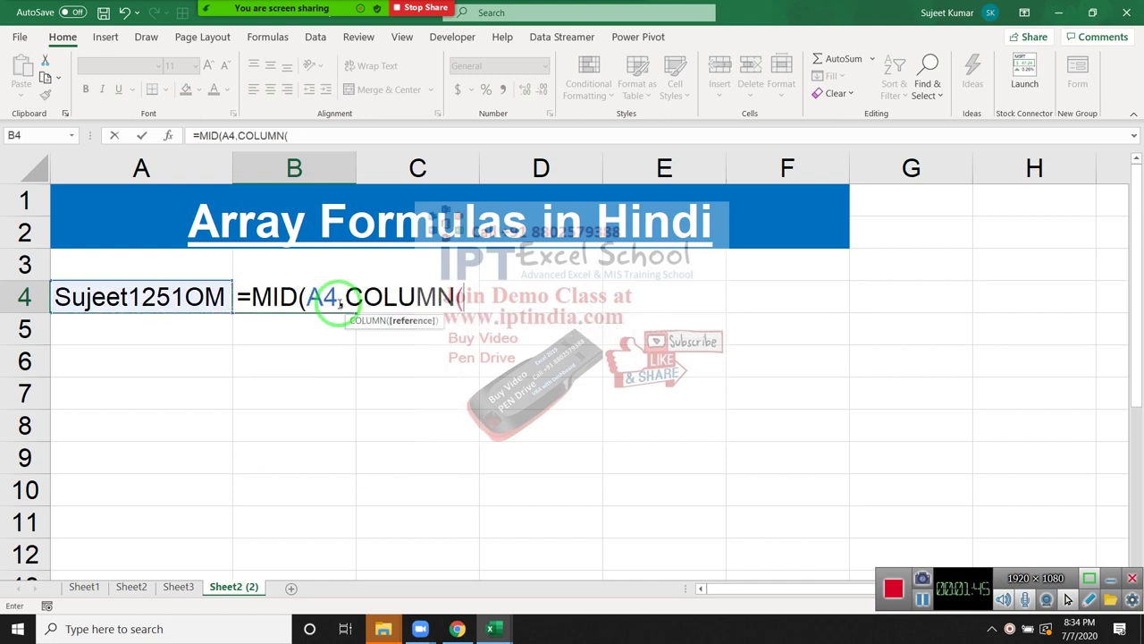
text(1:)
text(1),)
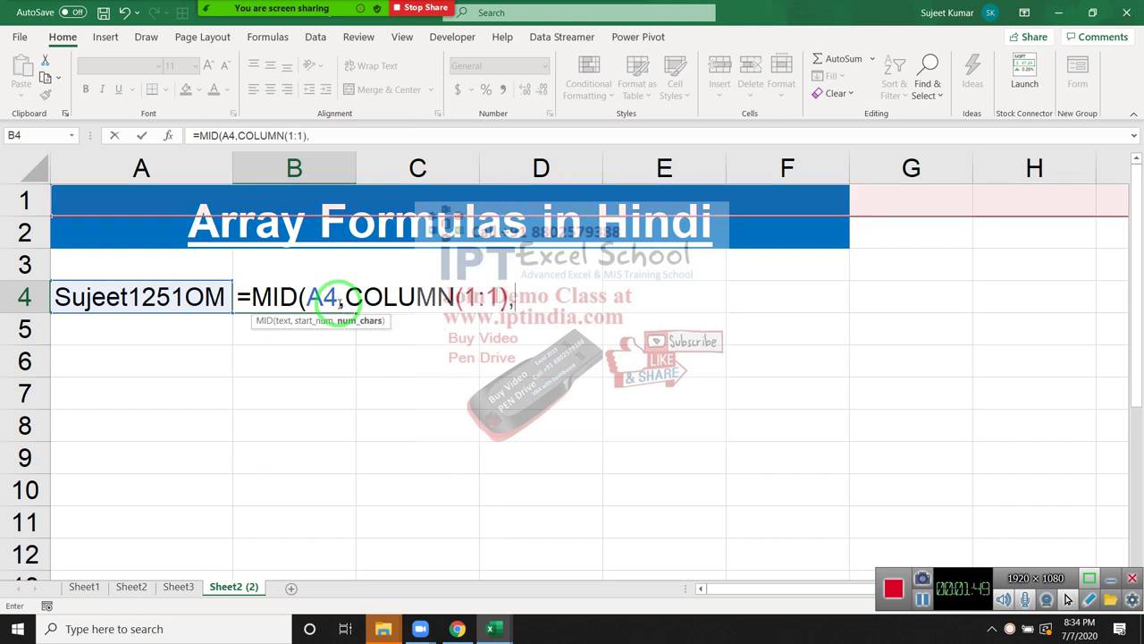
text(1))
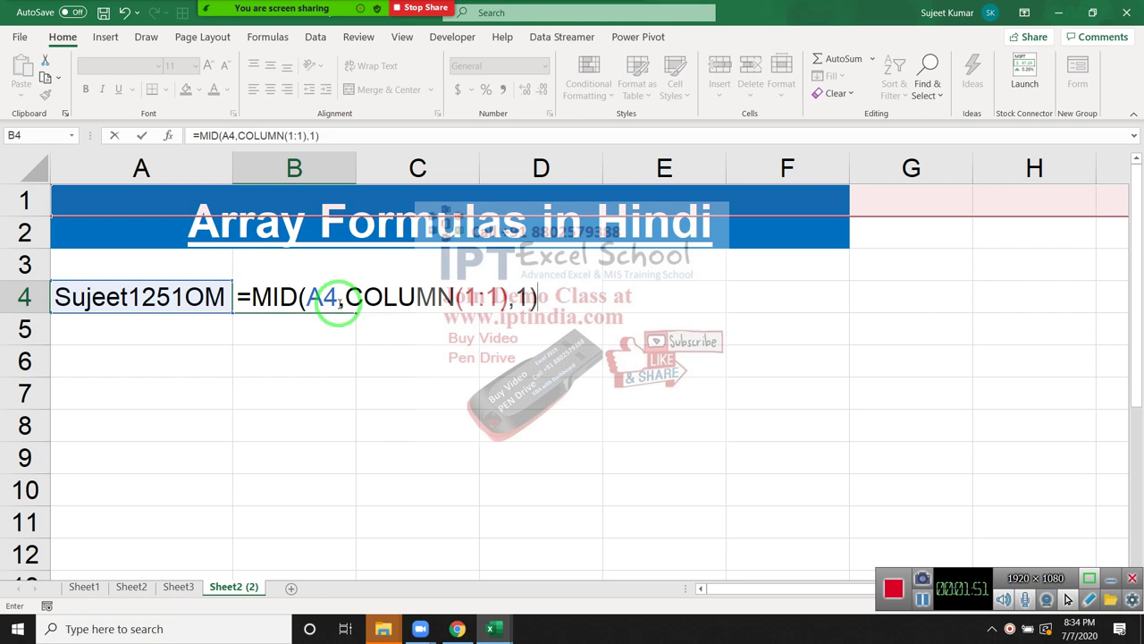
key(Return)
- Recommit B4's MID formula as an array formula with Ctrl+Shift+Enter
click(337, 303)
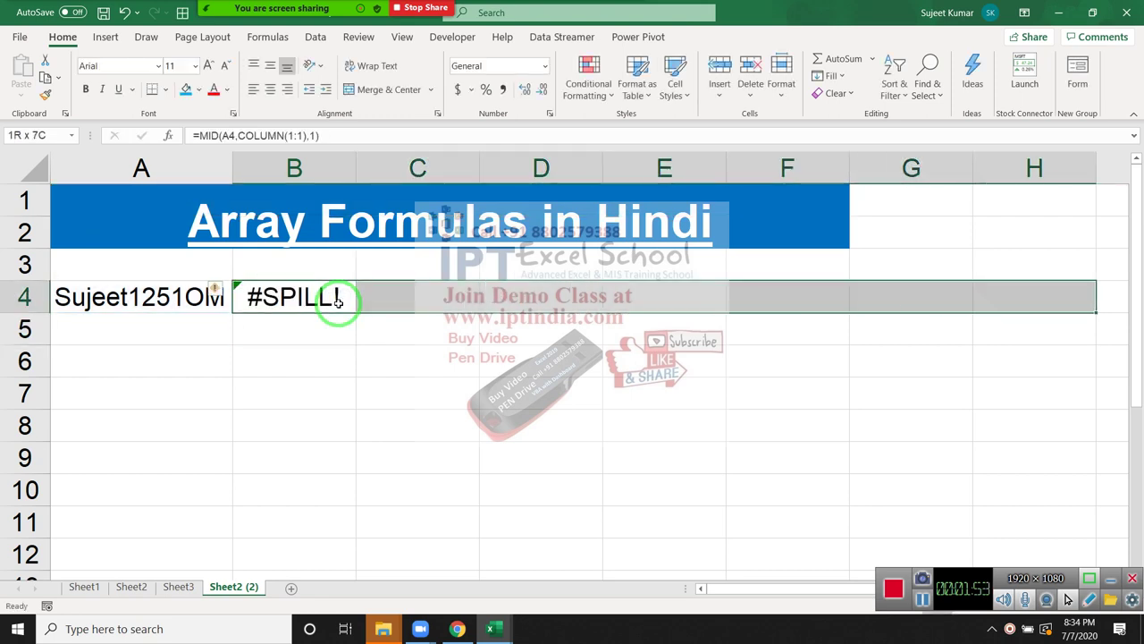
double_click(337, 303)
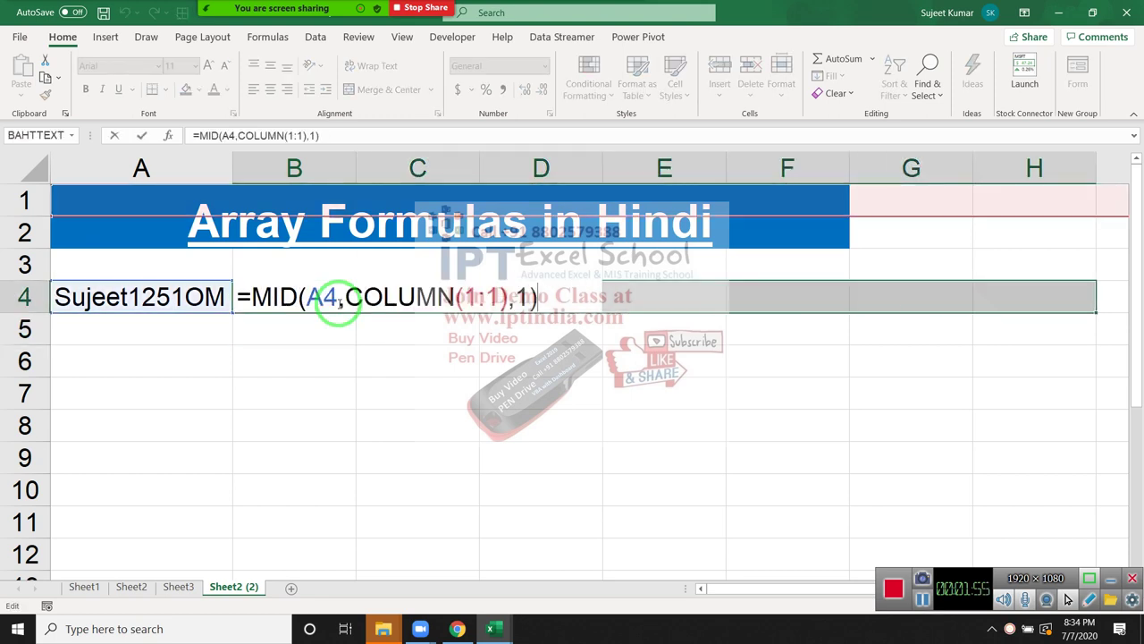
key(ctrl+shift+Return)
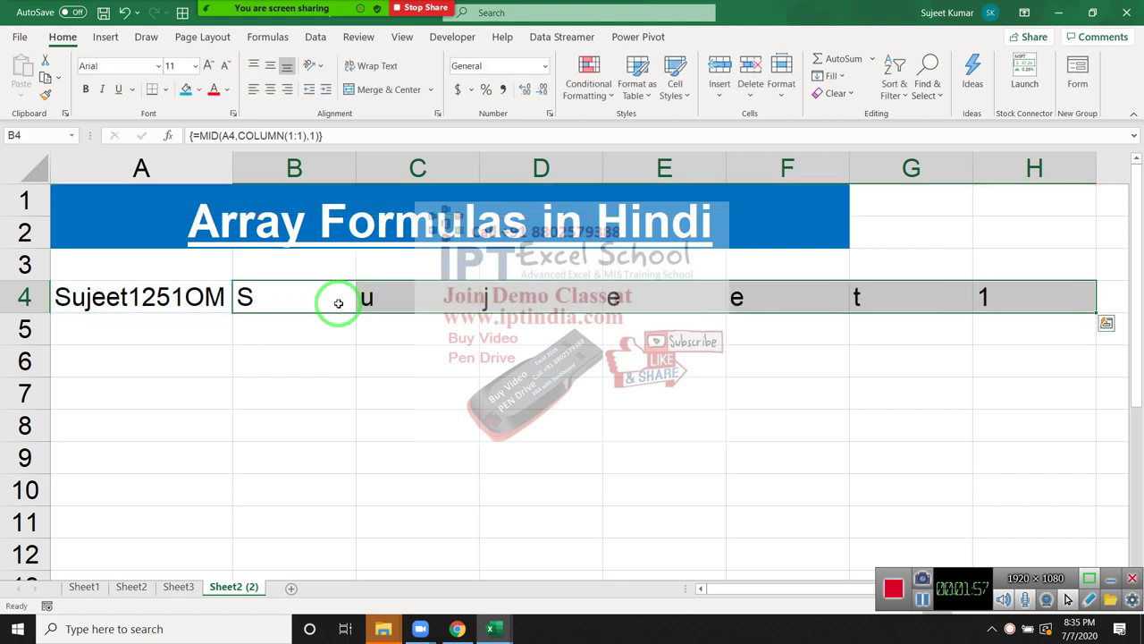
- Re-enter B4's MID formula as an array formula so it spreads across row 4
scroll(338, 302, right, 2)
scroll(338, 302, right, 1)
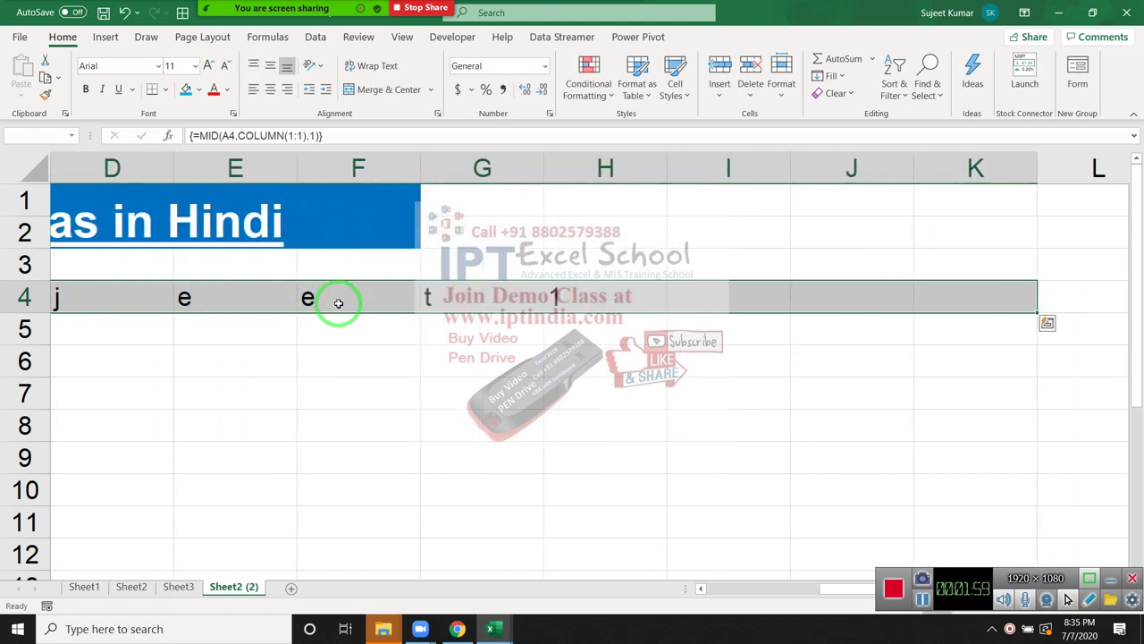
key(ctrl+q)
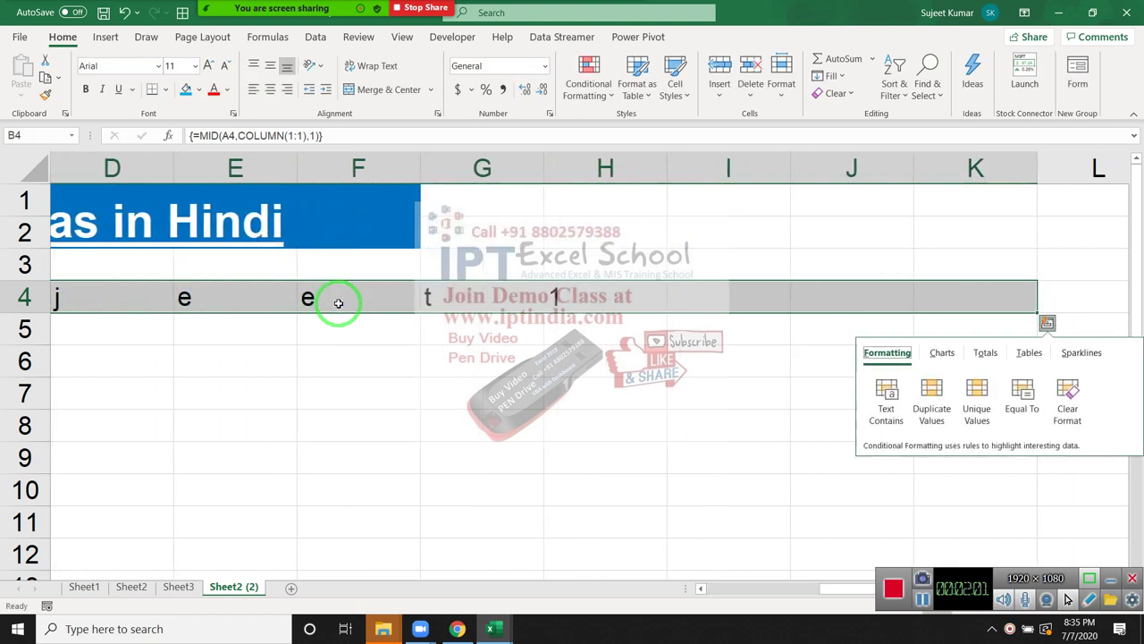
key(Escape)
key(F2)
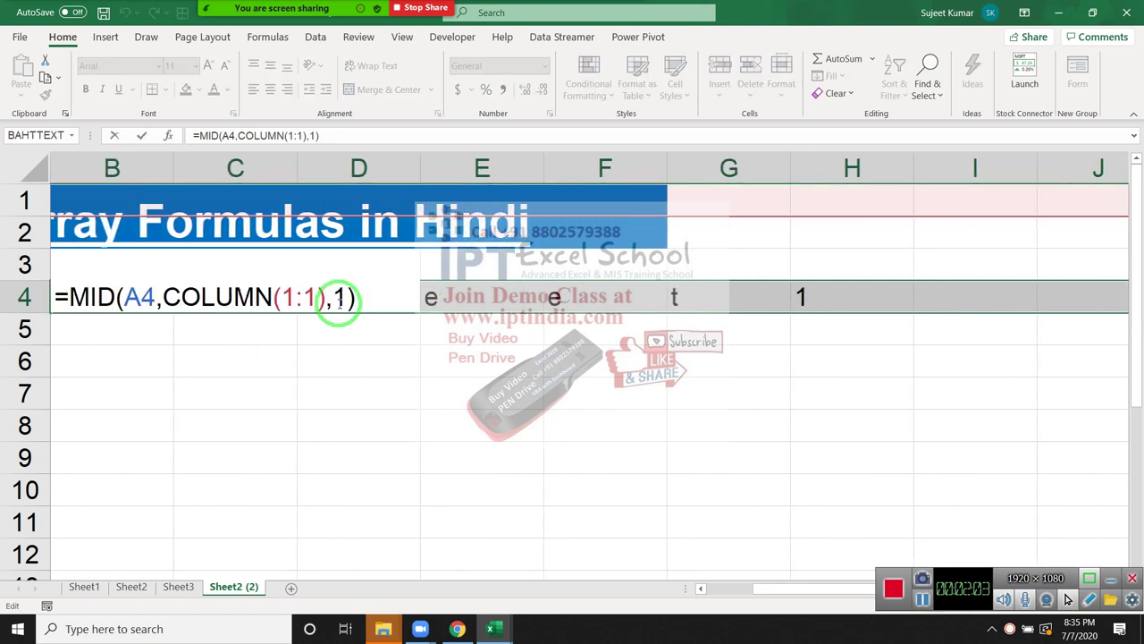
key(ctrl+shift+Return)
- Check that all twelve characters of Sujeet1251OM fill B4:M4
key(ctrl+Right)
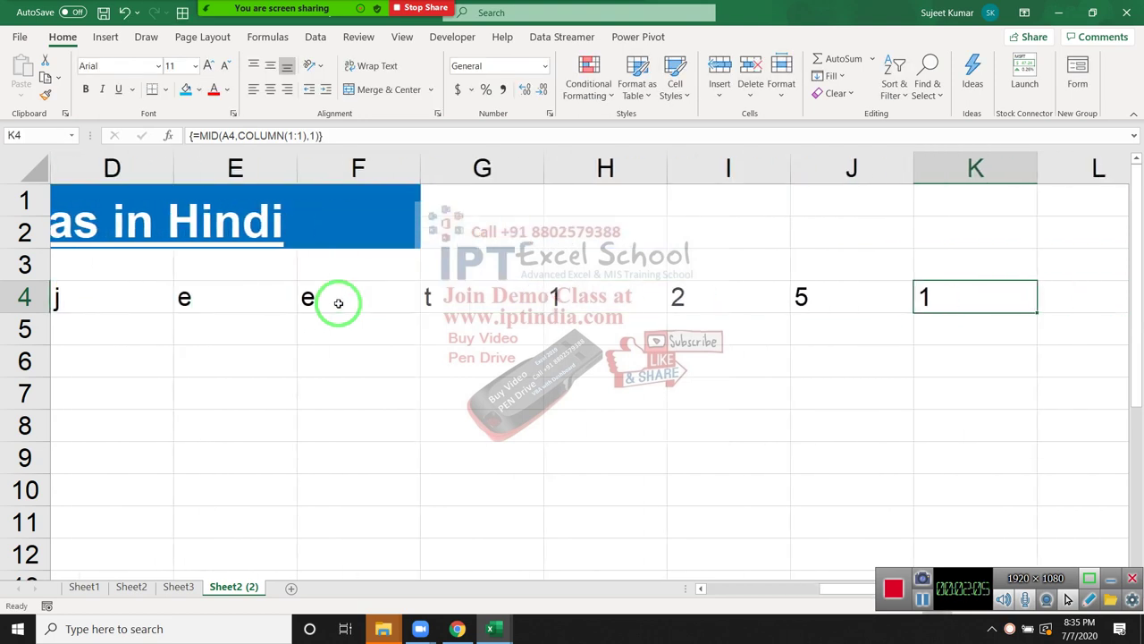
key(ctrl+Left)
key(Right)
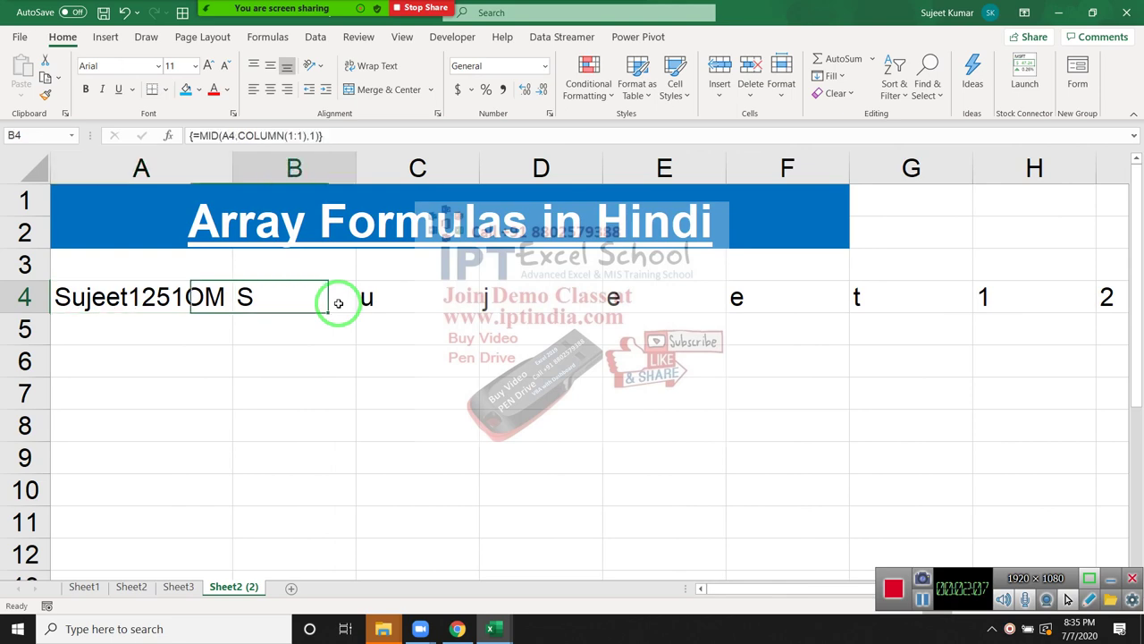
key(shift+Right)
key(shift+Right)
key(shift+Right)
key(shift+Right)
key(shift+Right)
key(shift+Right)
key(shift+Right)
key(shift+Right)
key(shift+Right)
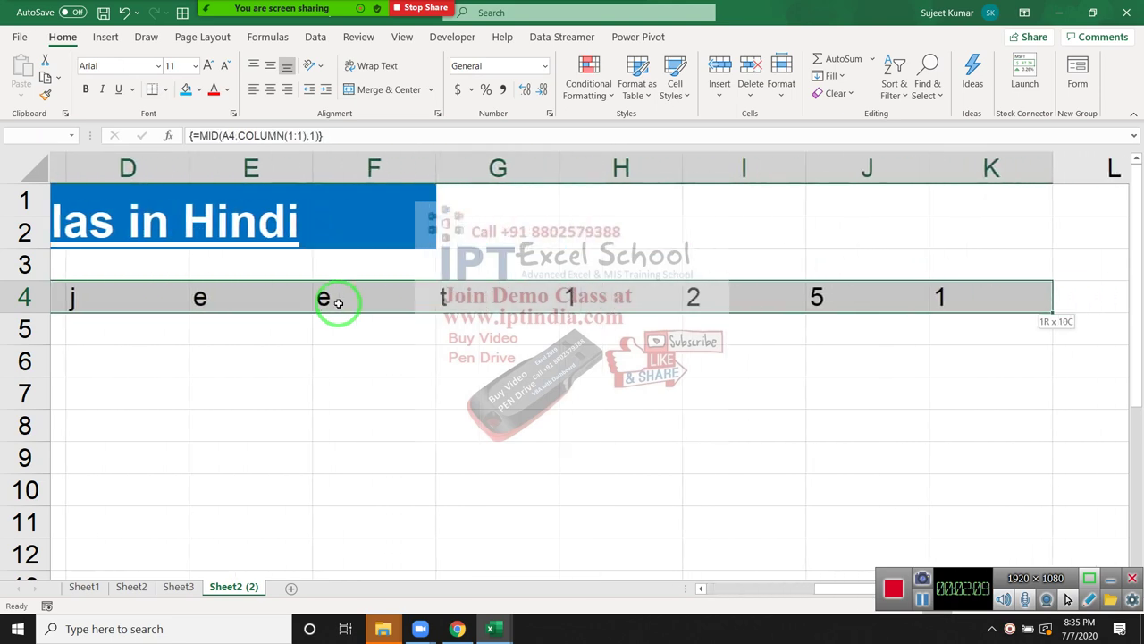
key(shift+Right)
key(shift+Right)
key(shift+Right)
key(shift+Right)
scroll(338, 303, left, 2)
scroll(338, 303, left, 1)
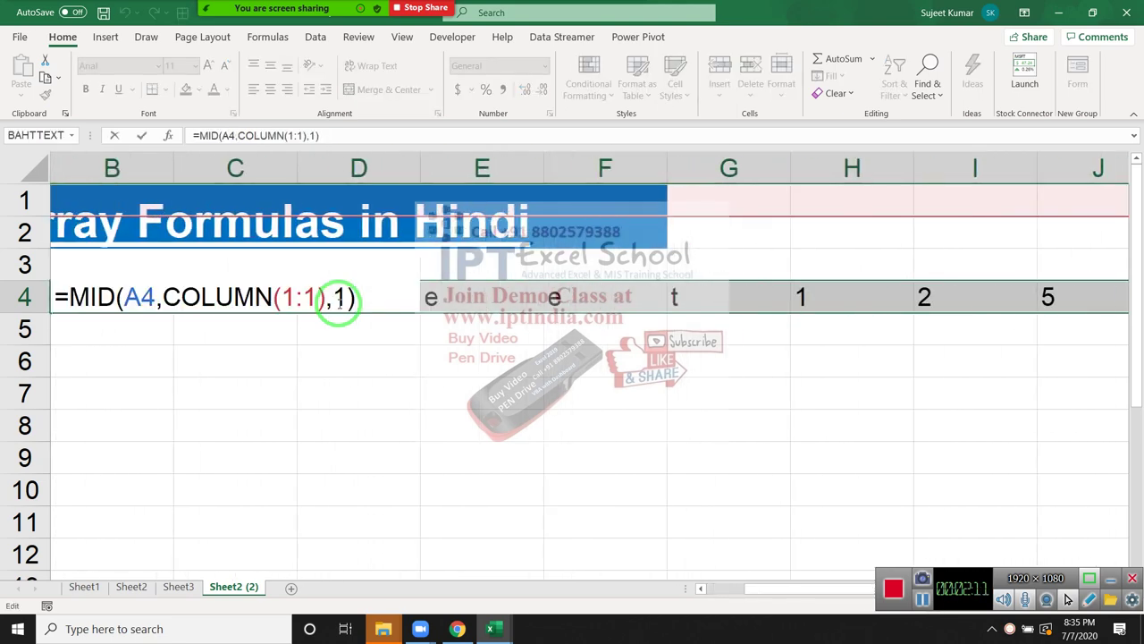
key(ctrl+Right)
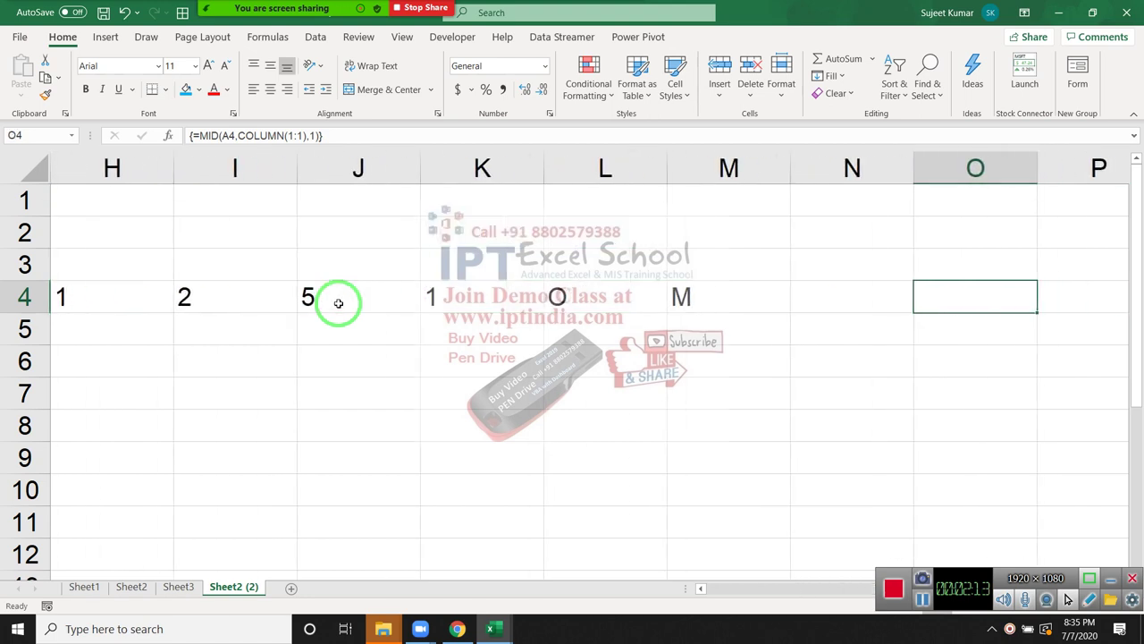
key(ctrl+Left)
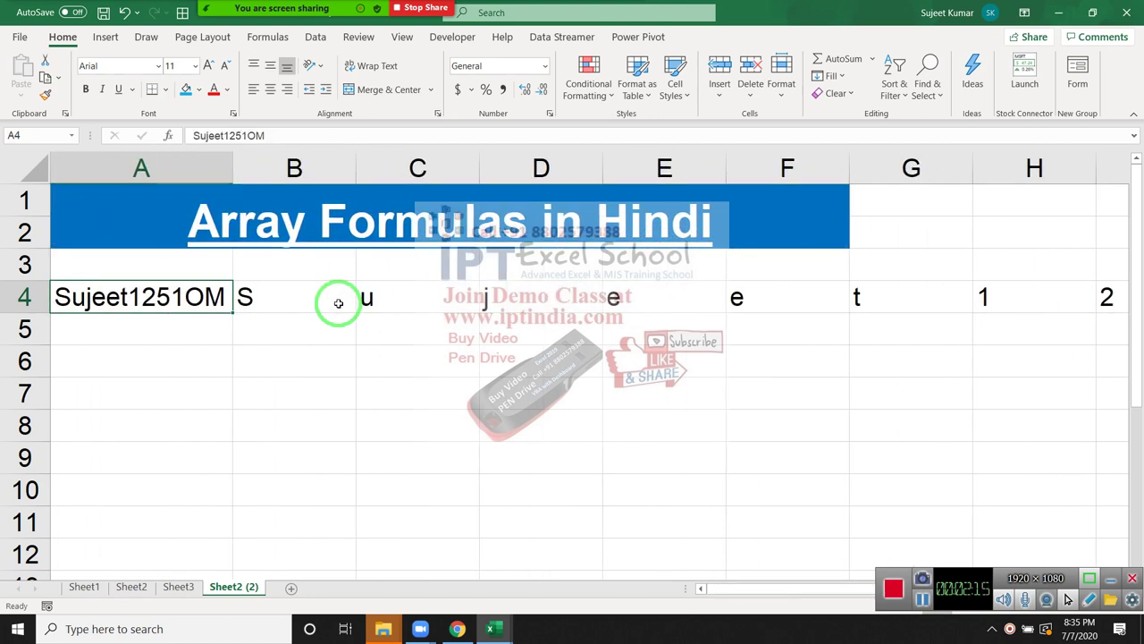
key(Down)
- Test =B4*1 in B5, which returns #VALUE! for the letter
key(Right)
text(=)
key(Up)
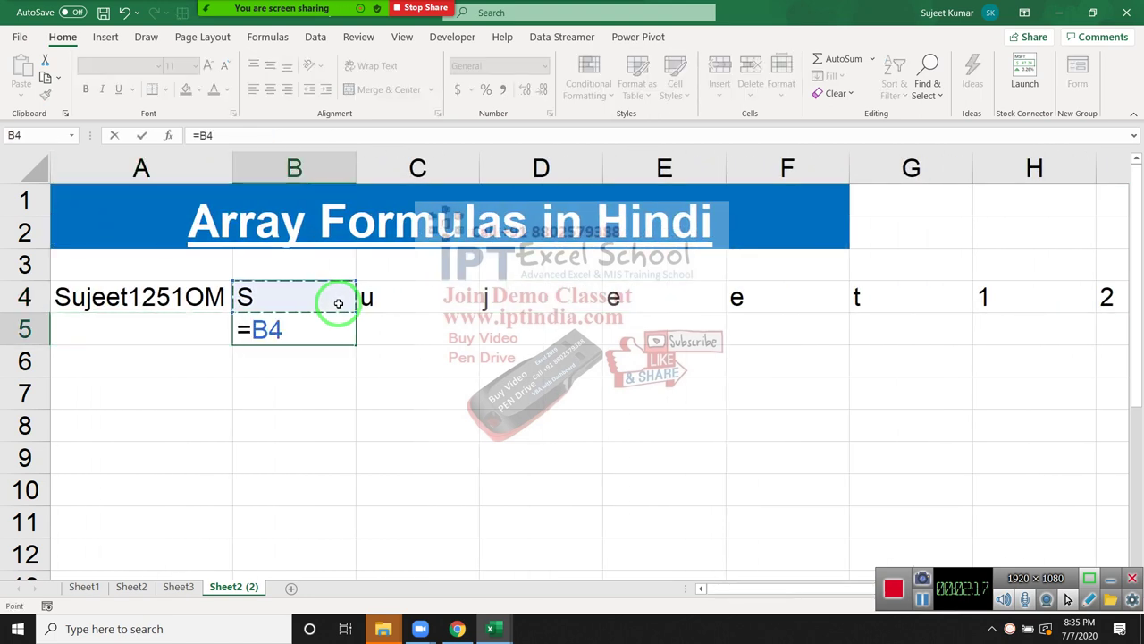
text(*1)
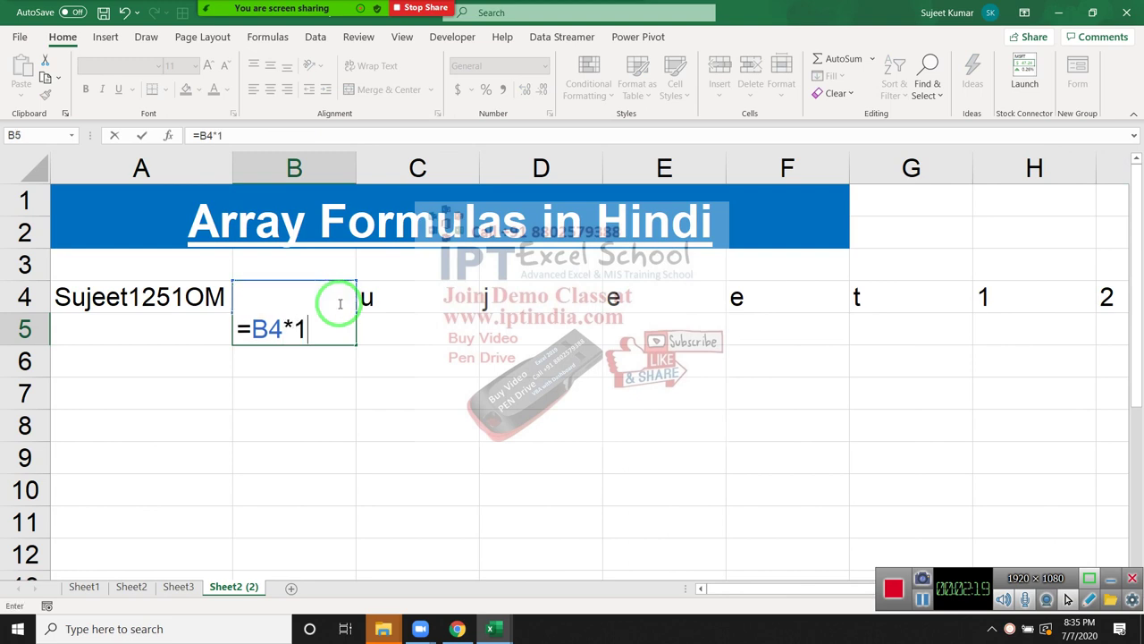
key(Return)
key(Up)
key(shift+Right)
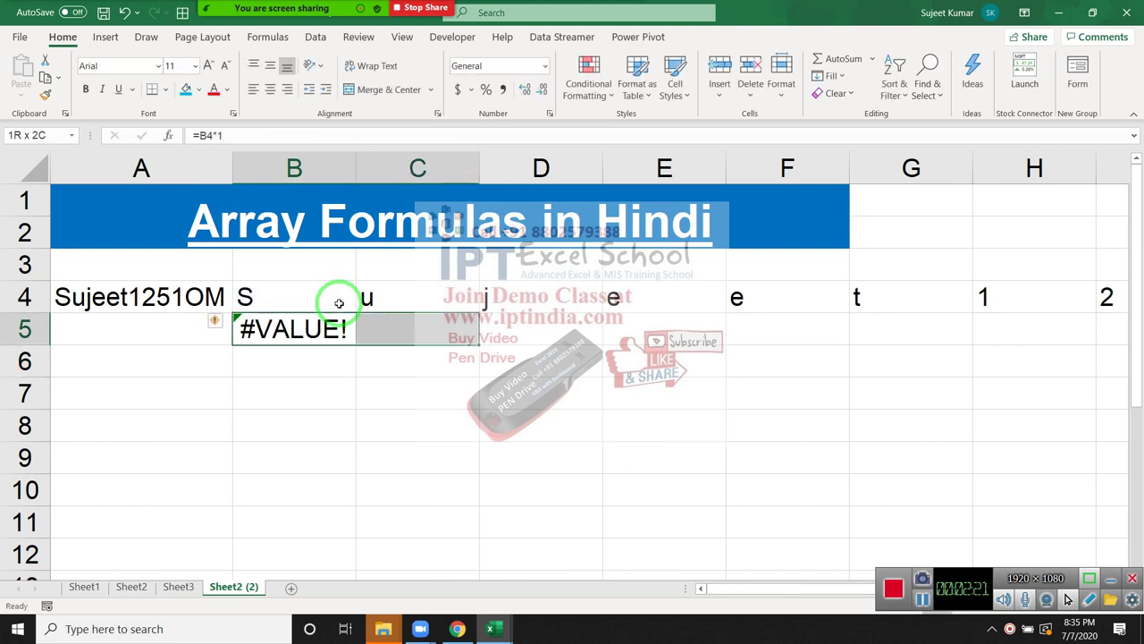
key(shift+Right)
key(shift+Right)
key(shift+Right)
key(shift+Right)
key(Left)
key(Right)
drag(336, 302, 251, 170)
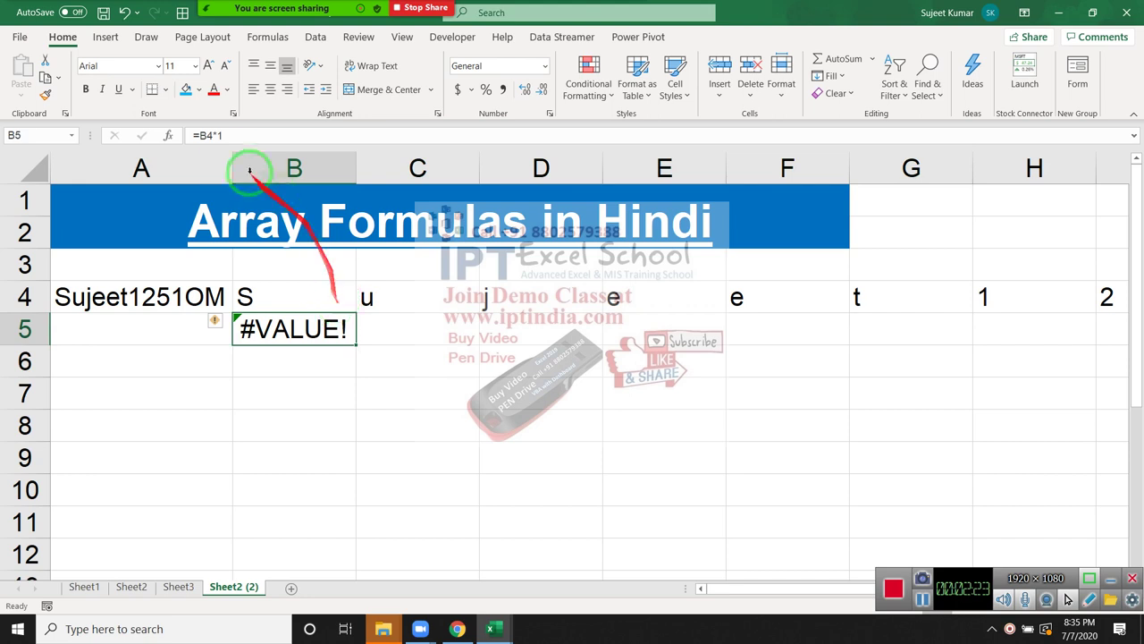
drag(556, 352, 483, 355)
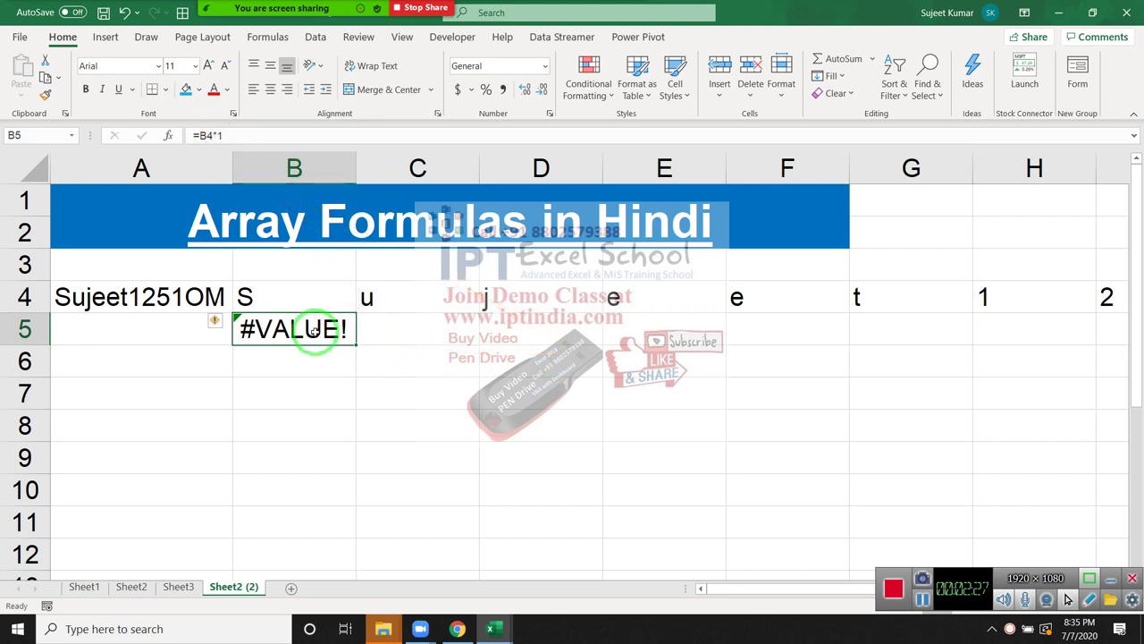
- Try an ISNUMBER test over the whole B4:O4 range in B5
text(=)
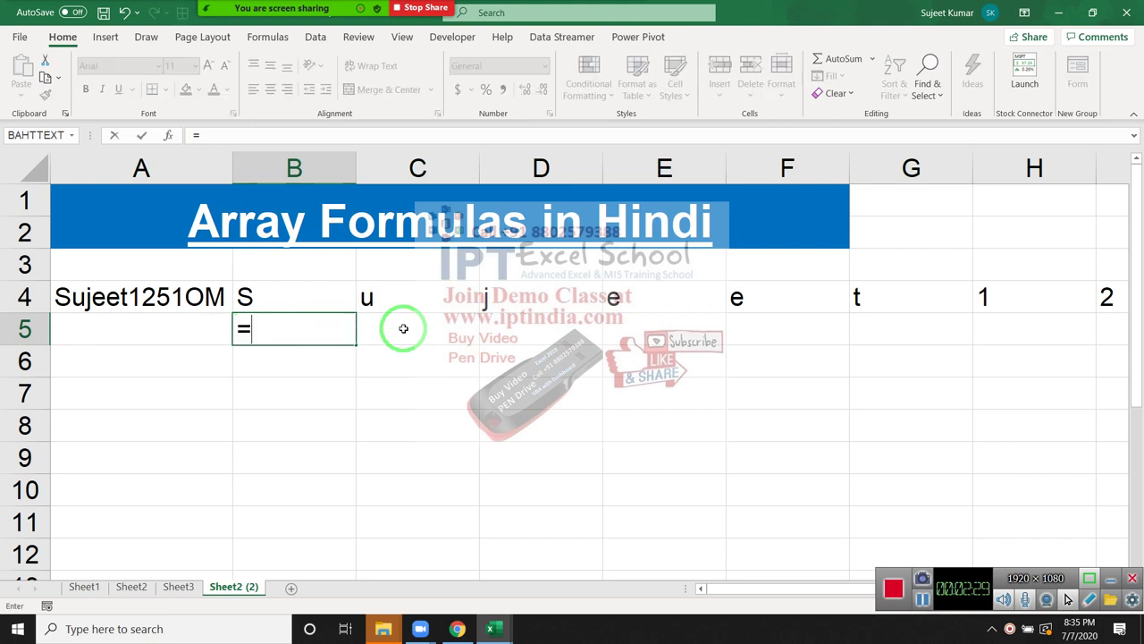
text(iste)
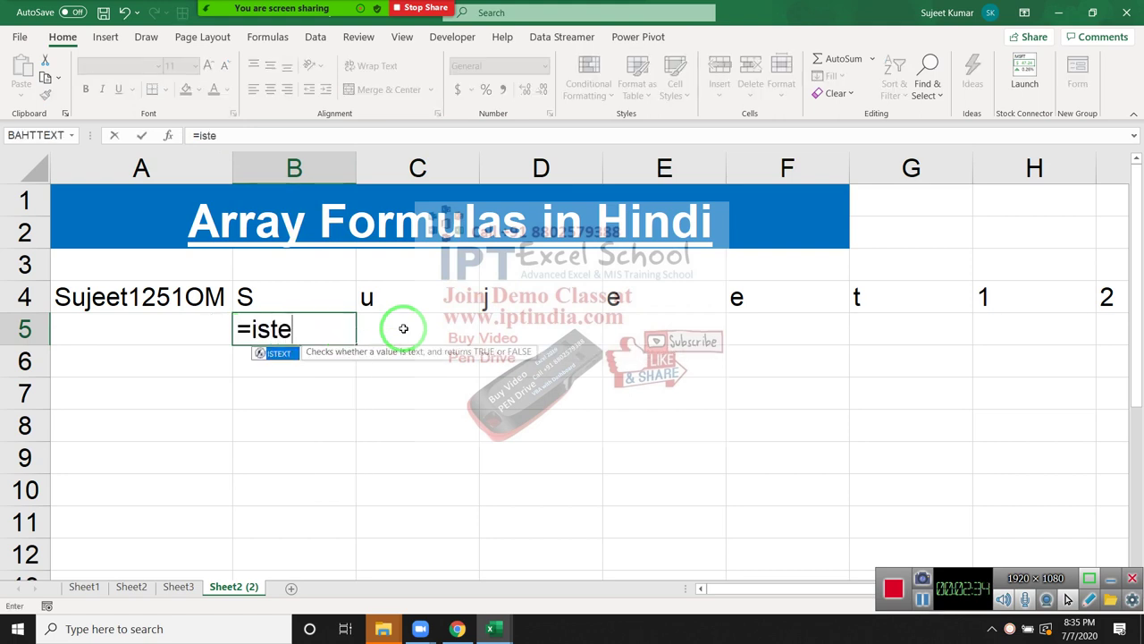
key(BackSpace)
key(BackSpace)
key(BackSpace)
text(s)
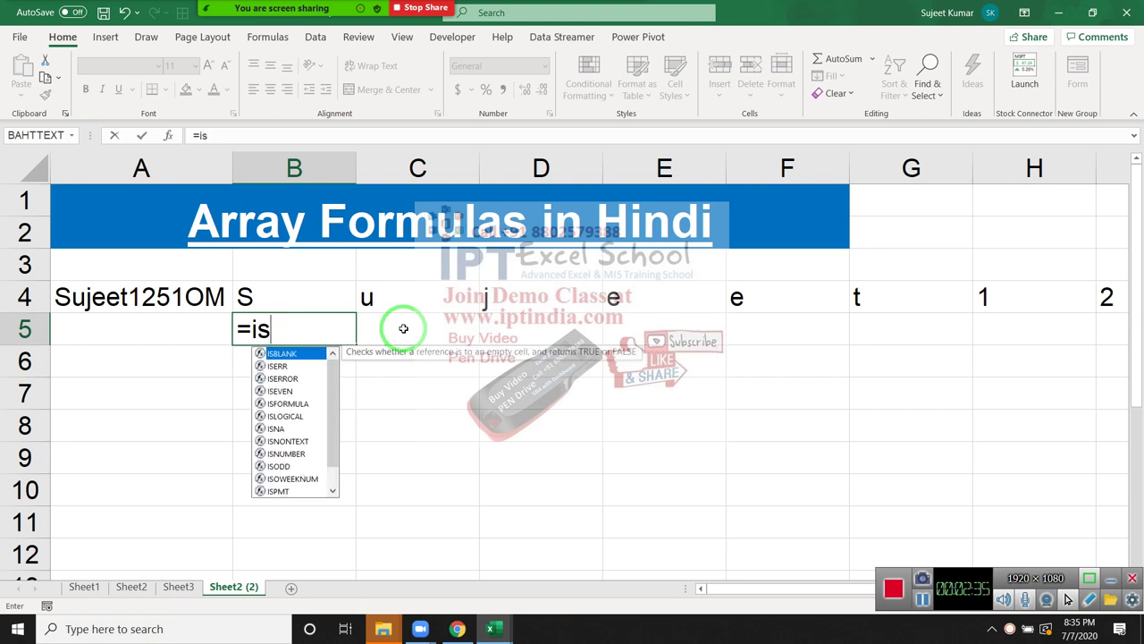
text(nu)
key(Tab)
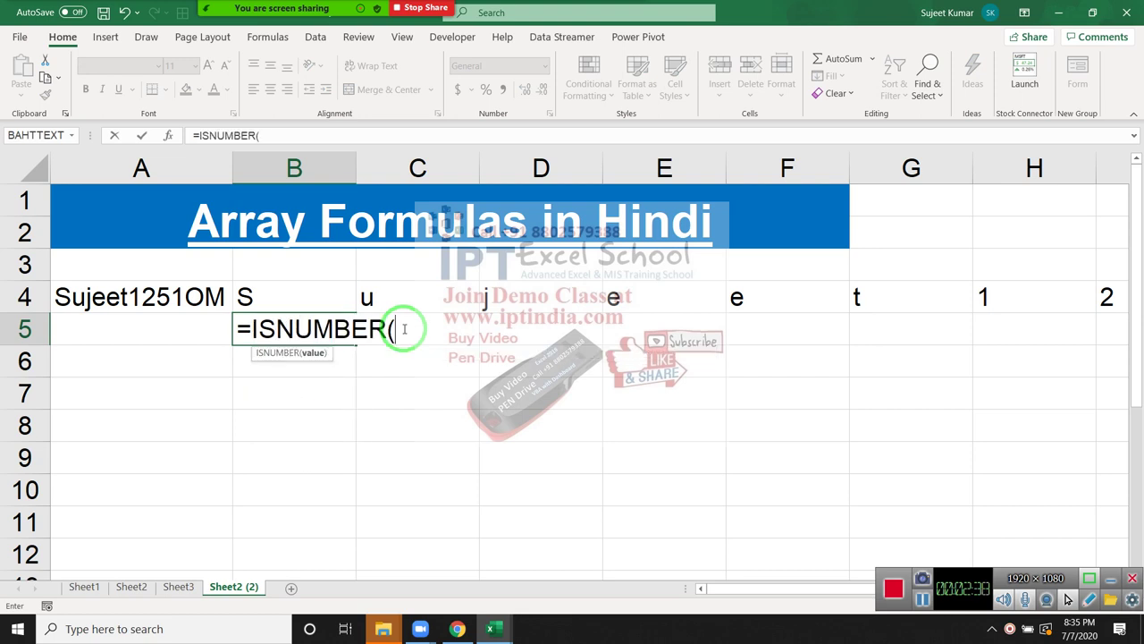
key(Up)
key(ctrl+shift+Right)
key(Return)
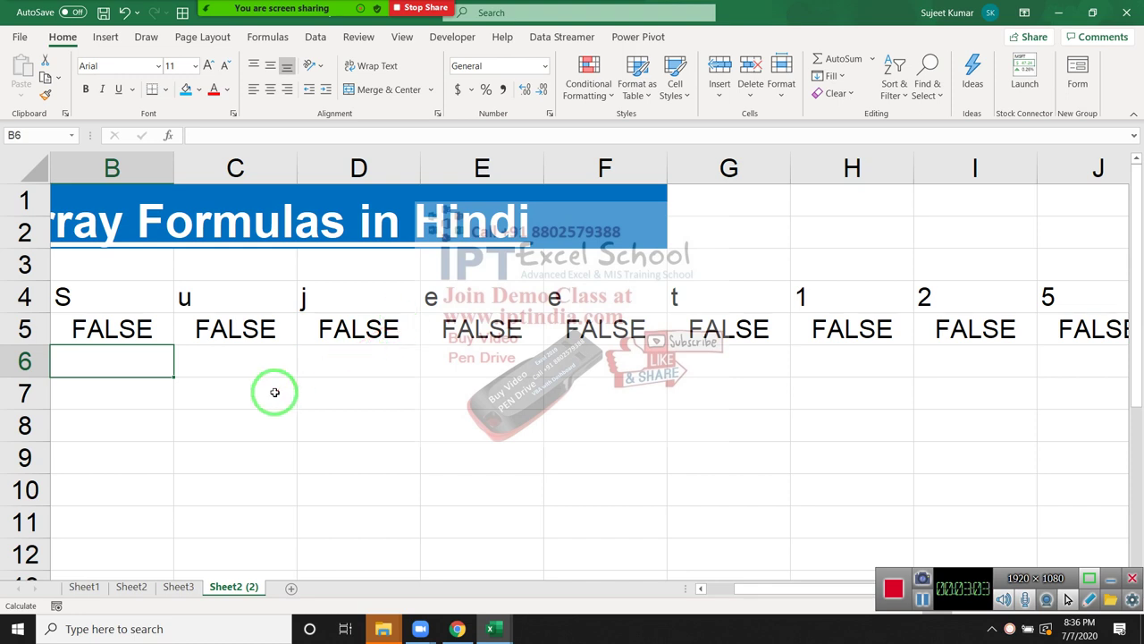
scroll(275, 392, left, 1)
key(Up)
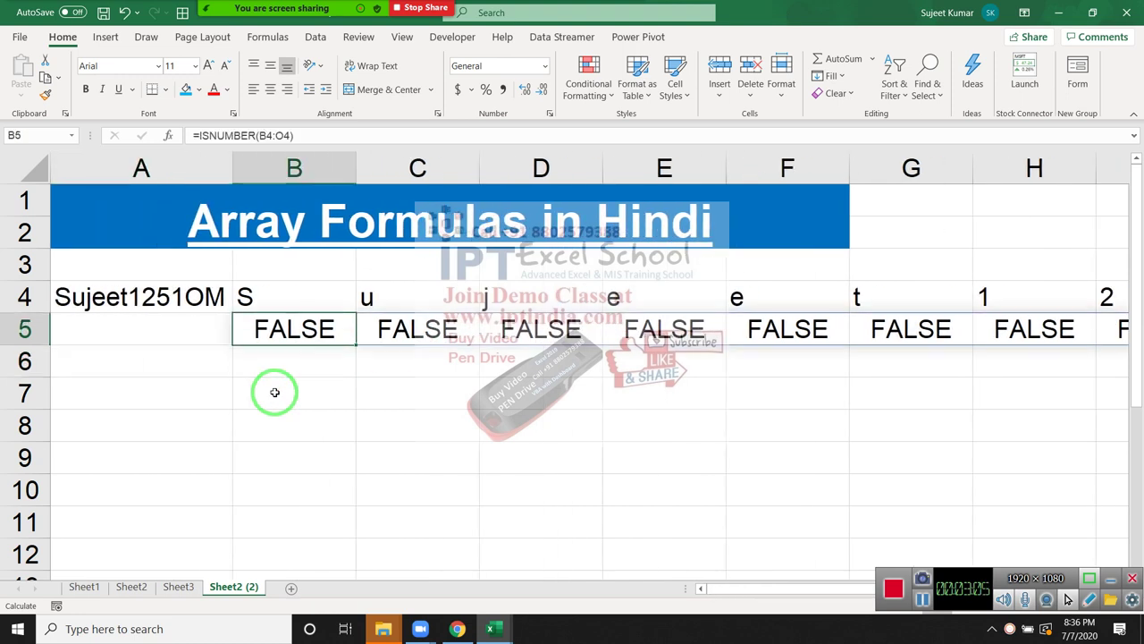
double_click(295, 327)
key(Escape)
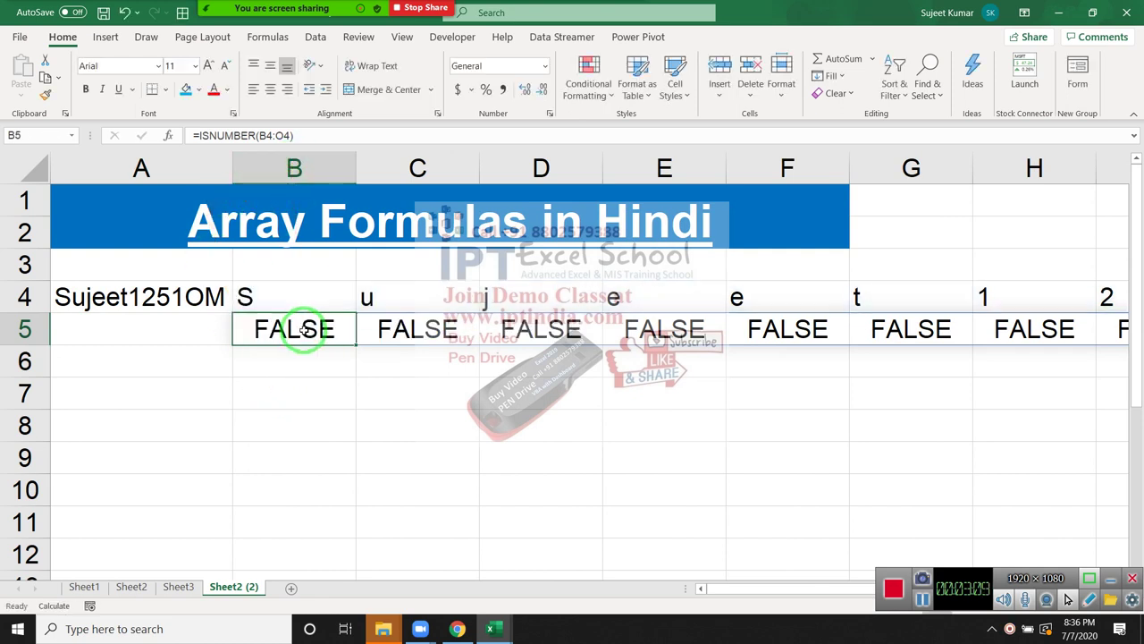
- Enter =ISNUMBER(B4) in B5, then edit it to =ISNUMBER(B4*1)
text(=)
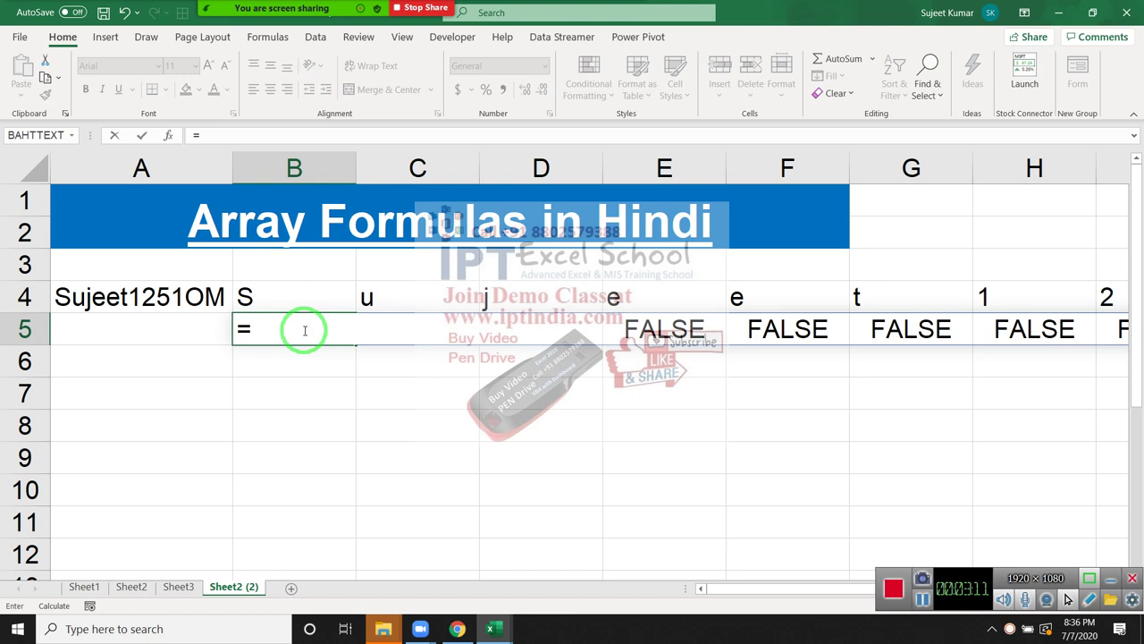
text(isn)
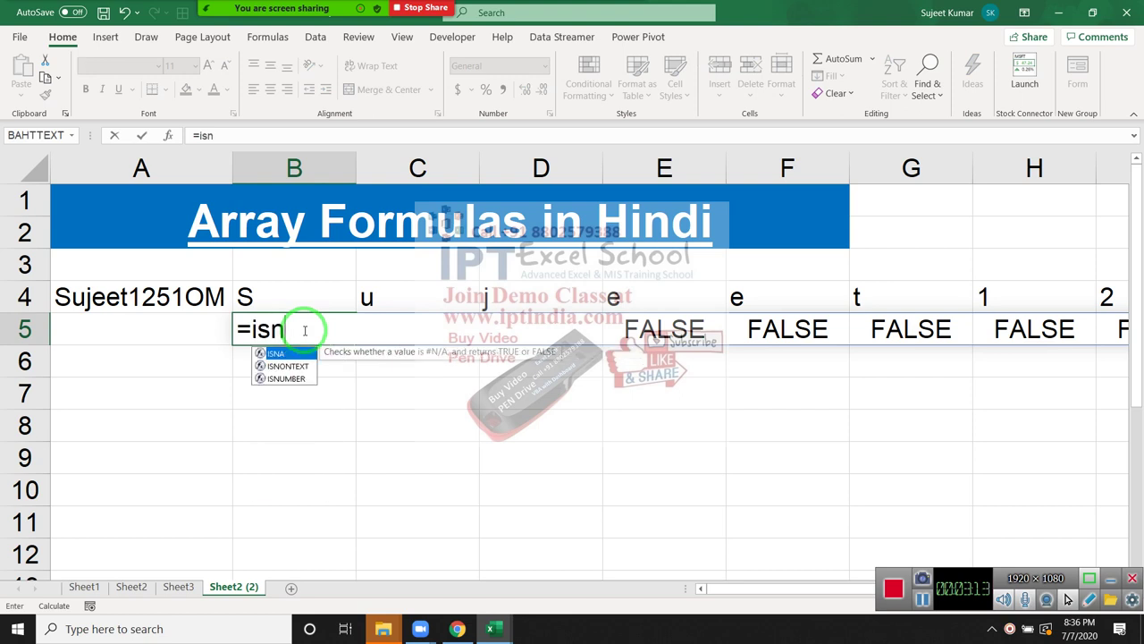
text(u)
key(Tab)
key(Up)
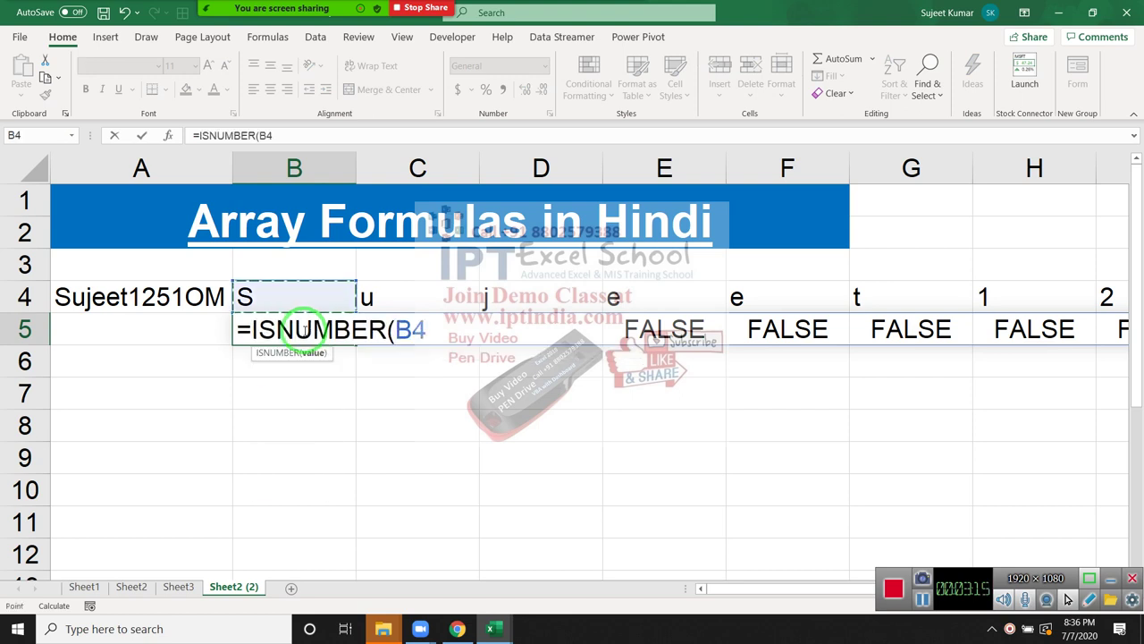
key(Return)
click(304, 329)
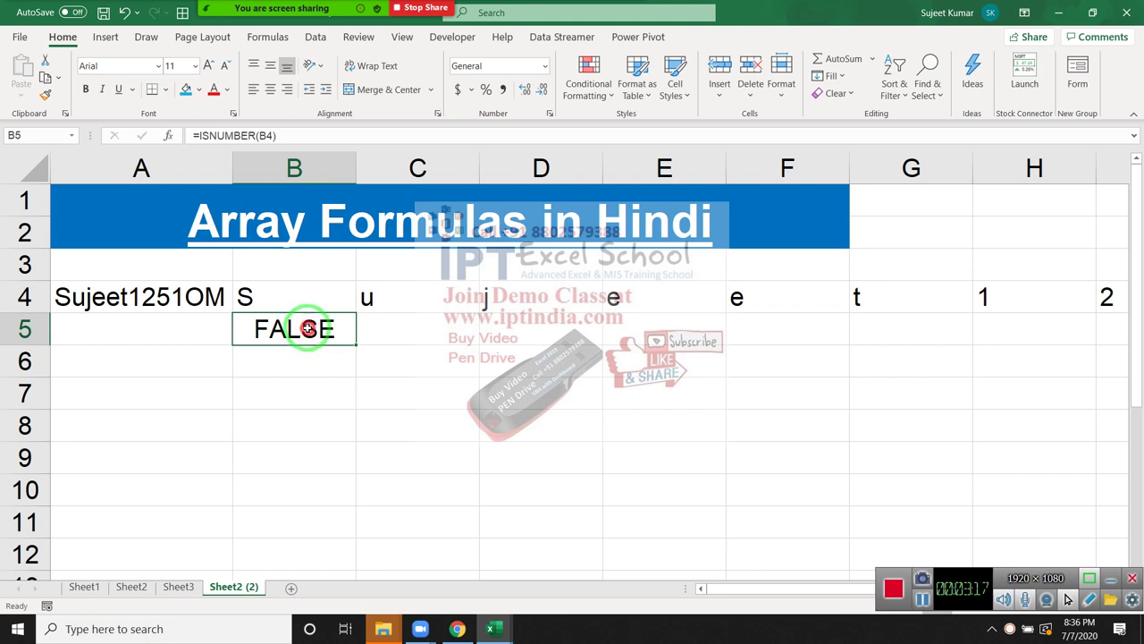
drag(313, 314, 265, 146)
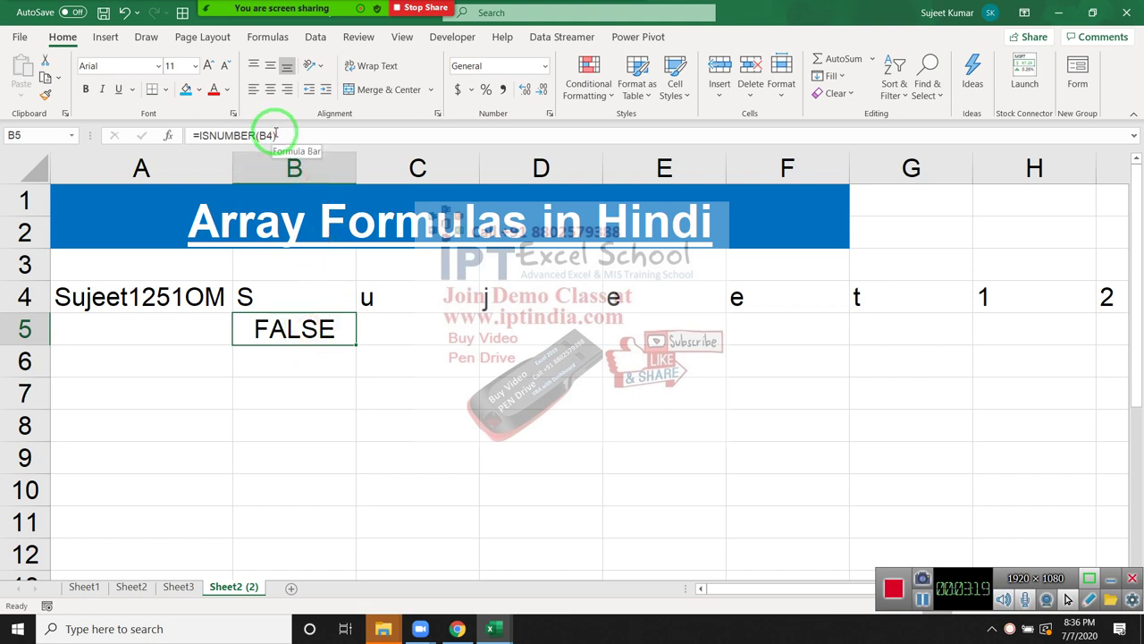
click(279, 135)
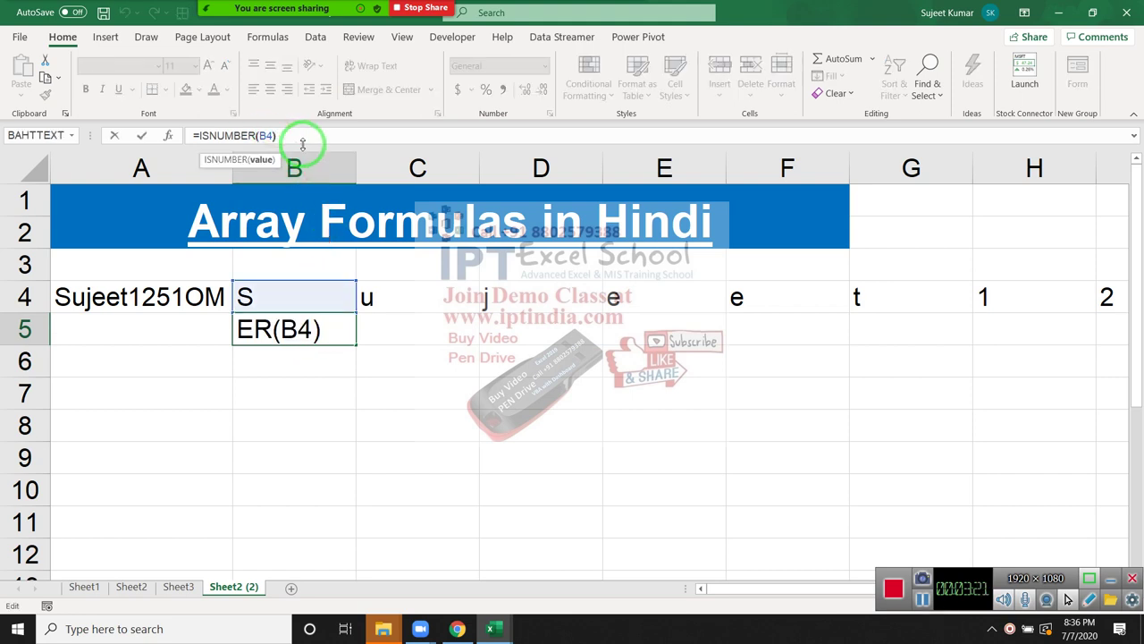
click(303, 143)
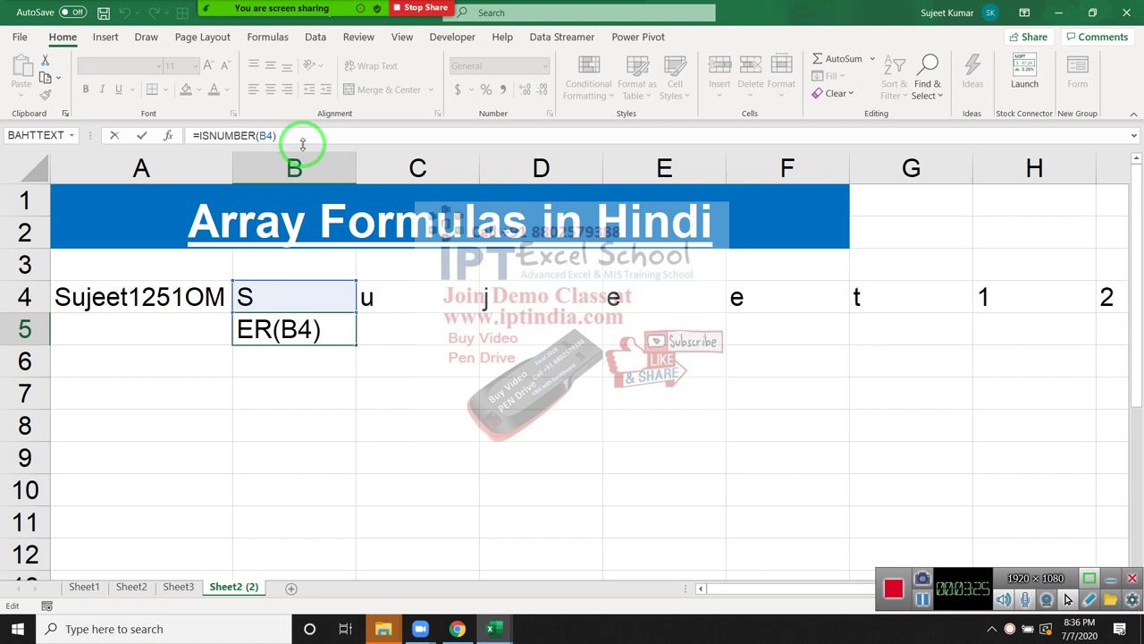
key(Left)
text(*)
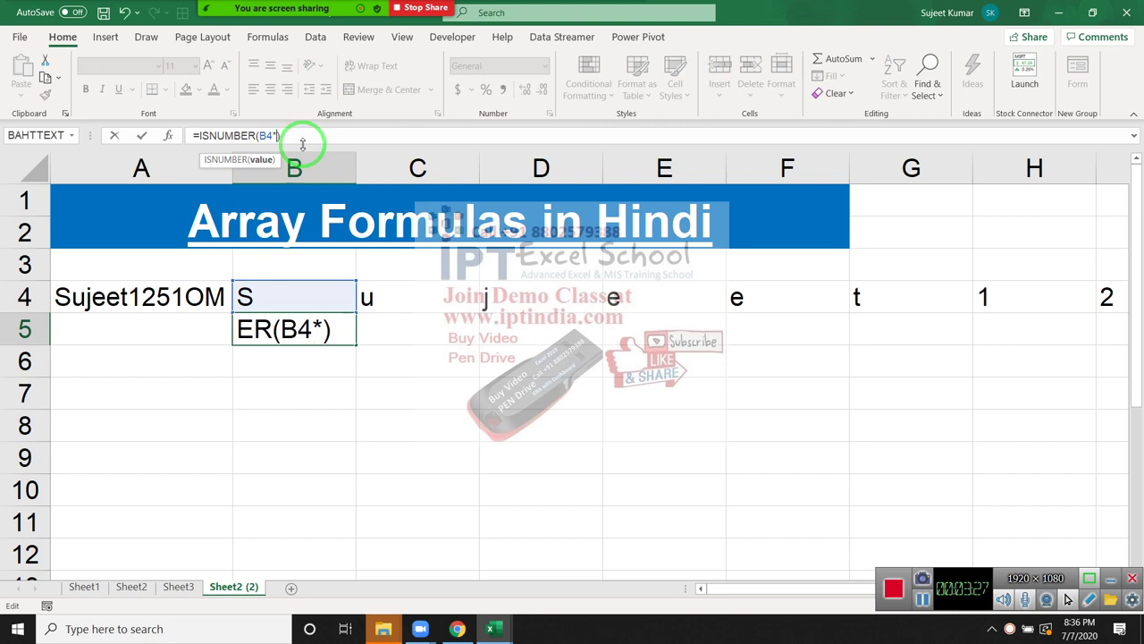
text(1)
key(Return)
- Fill =ISNUMBER(B4*1) from B5 across to M5 and review the TRUE/FALSE results
key(Up)
key(Up)
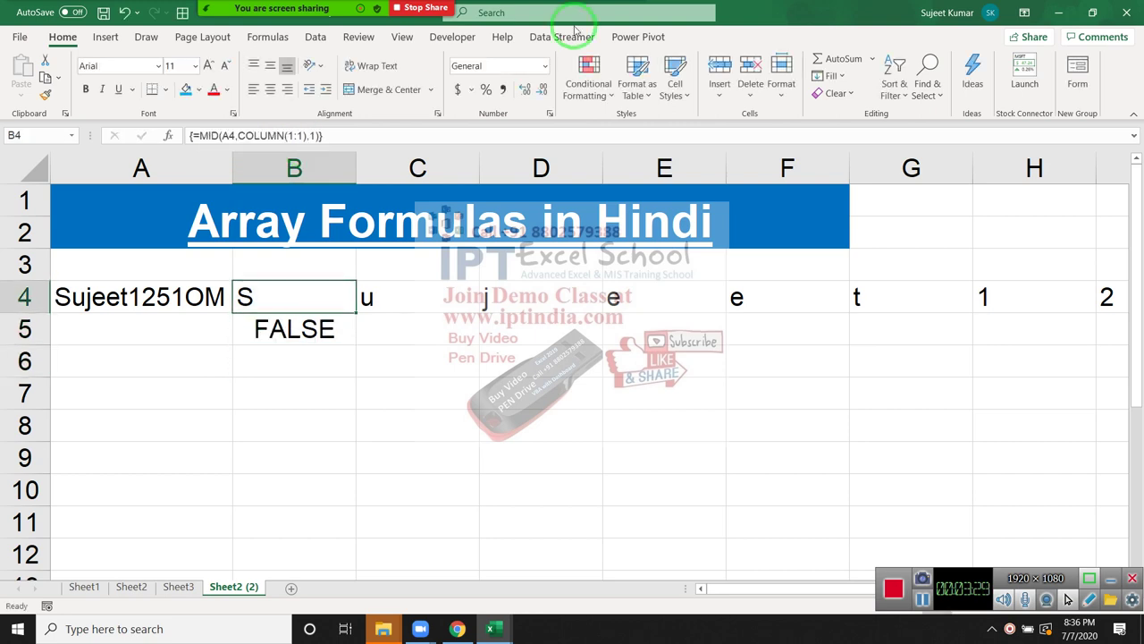
key(ctrl+Right)
key(Left)
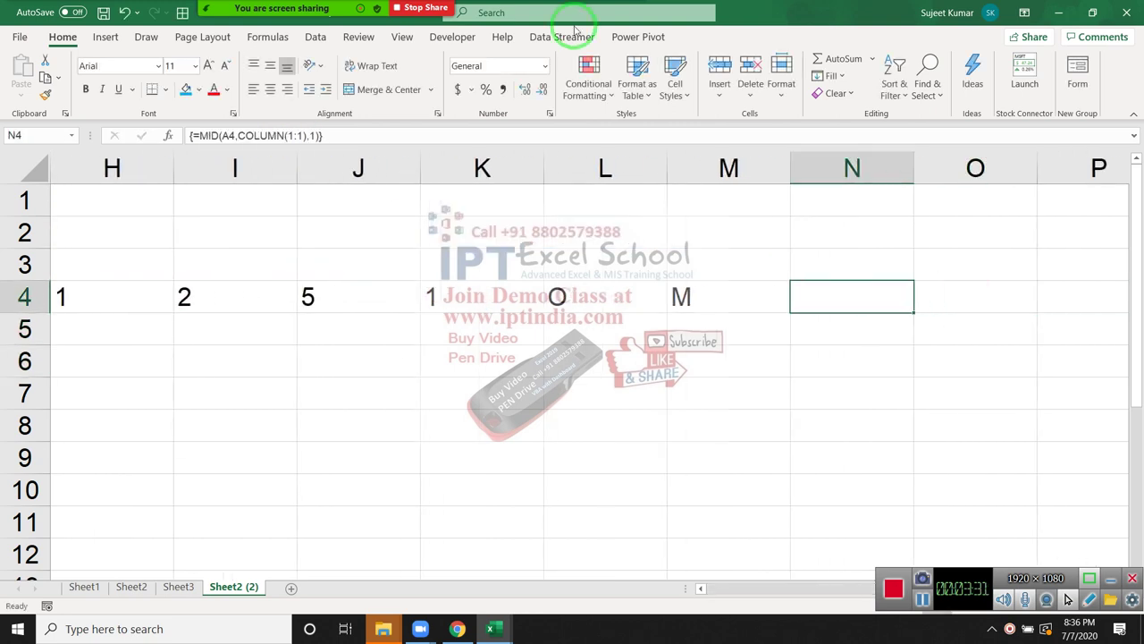
key(Down)
key(Left)
key(ctrl+shift+Left)
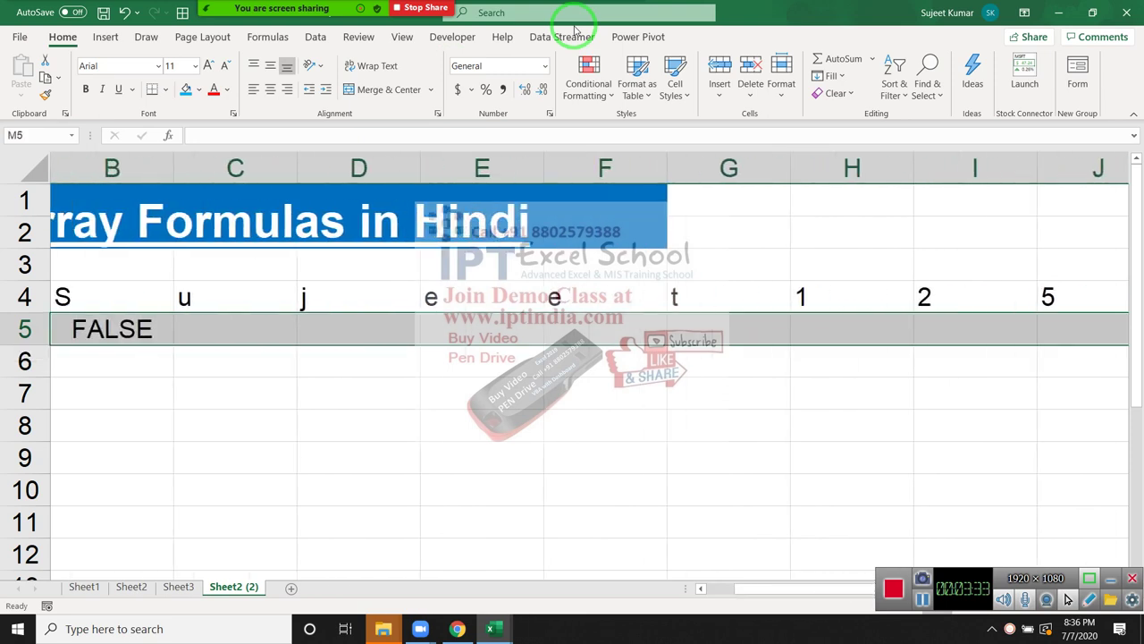
key(ctrl+r)
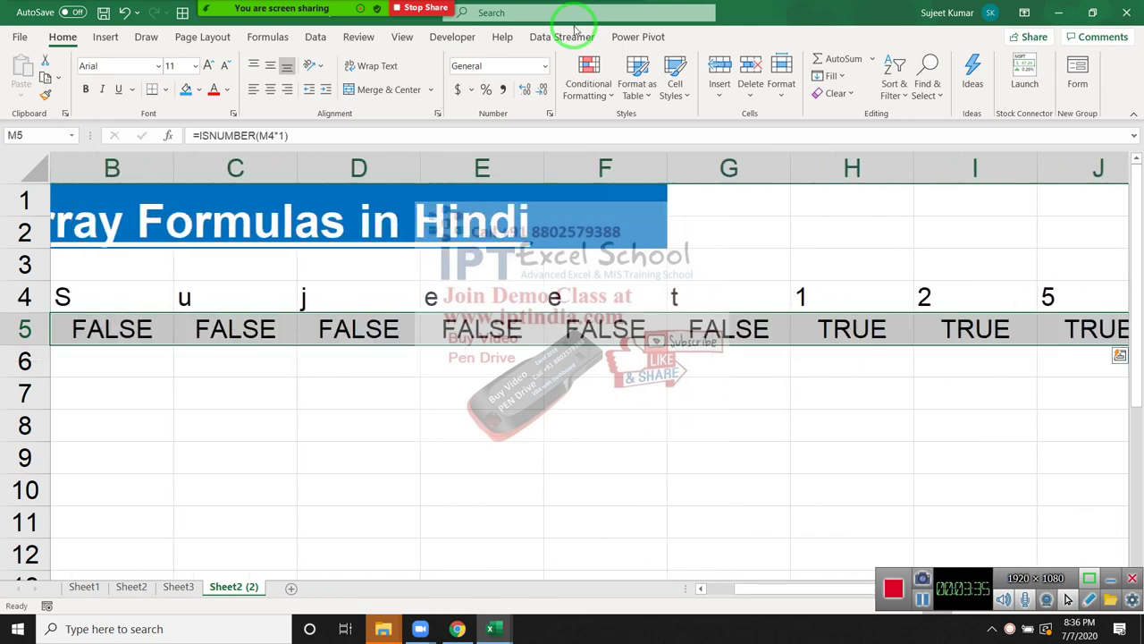
key(ctrl+q)
key(Escape)
key(Left)
key(Home)
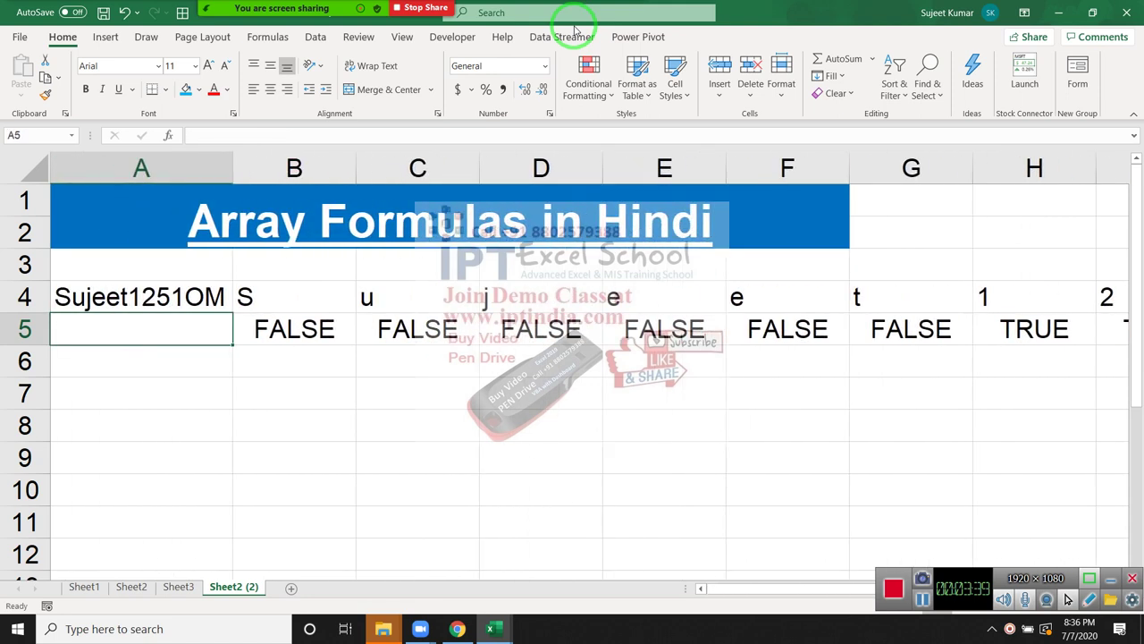
click(320, 399)
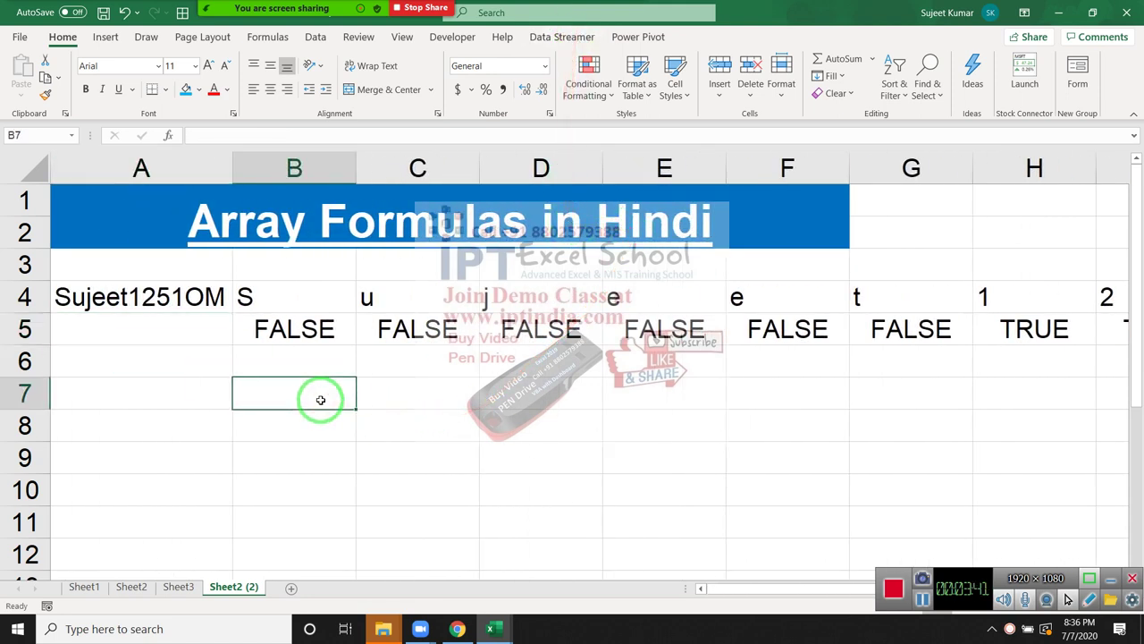
- Enter =MATCH(TRUE,B5:M5,0) in B7, giving 7 as the first digit's position
text(=mat)
key(Tab)
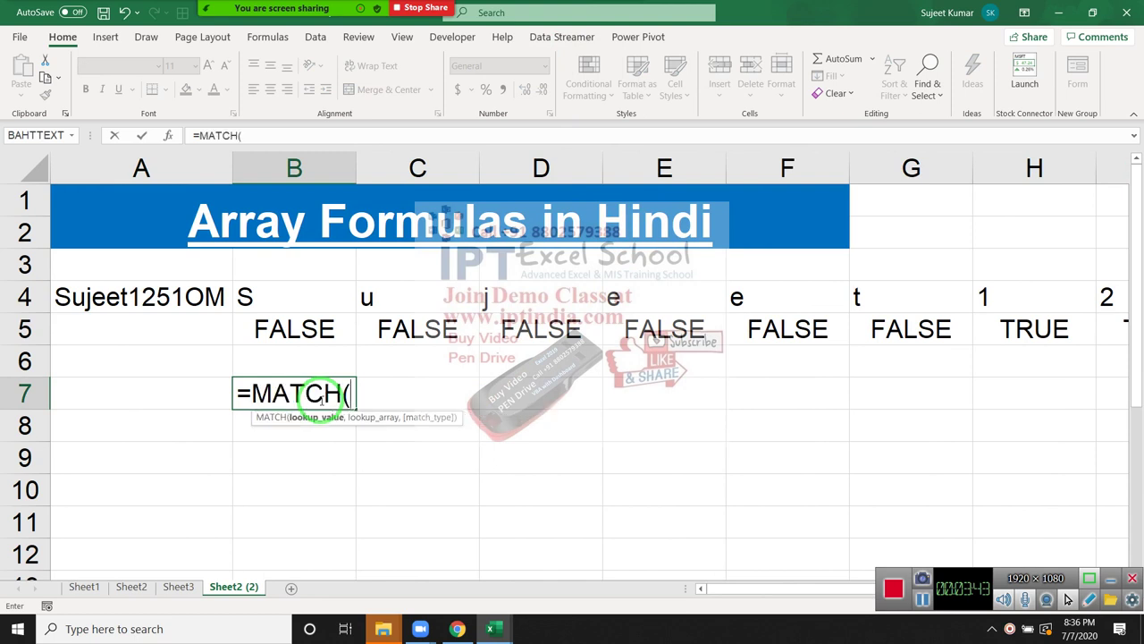
text(tru)
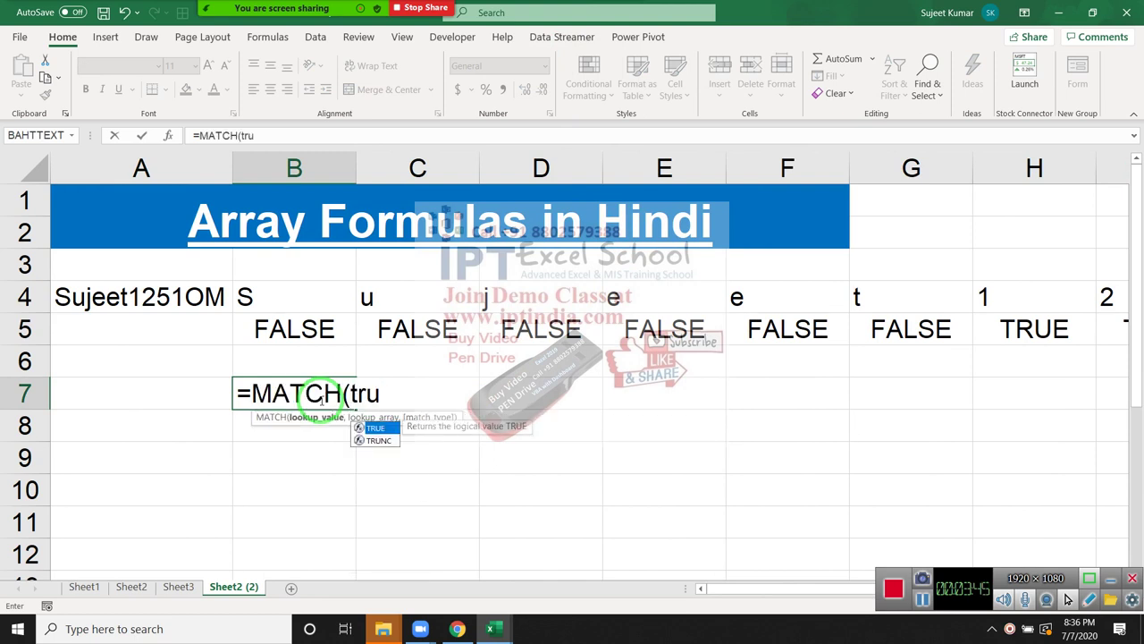
key(Tab)
key(Return)
key(Return)
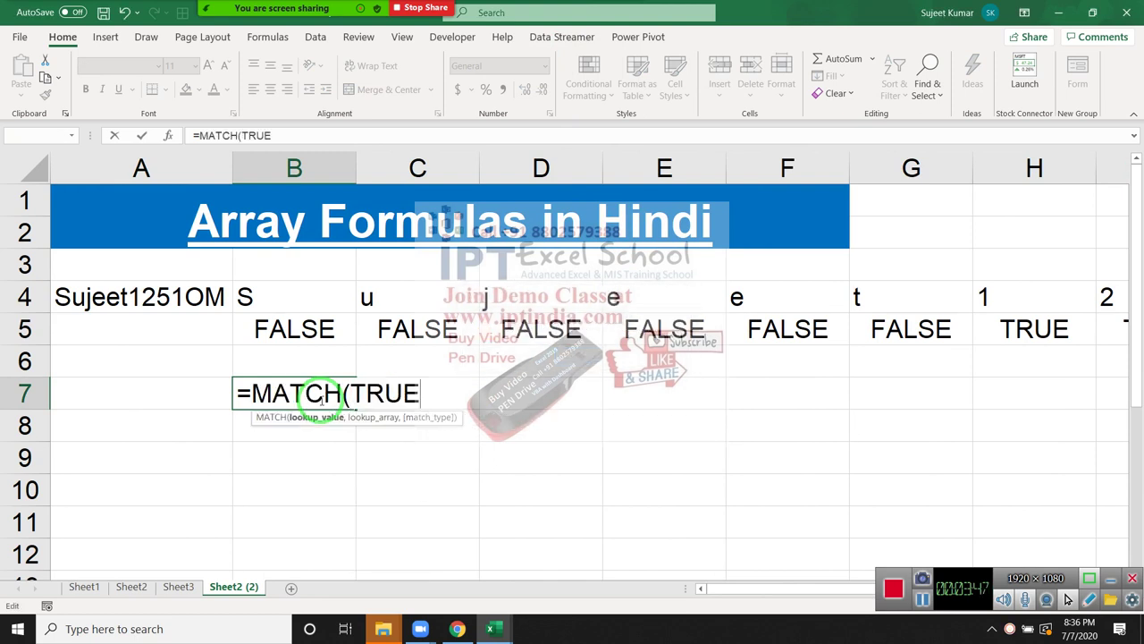
text(,)
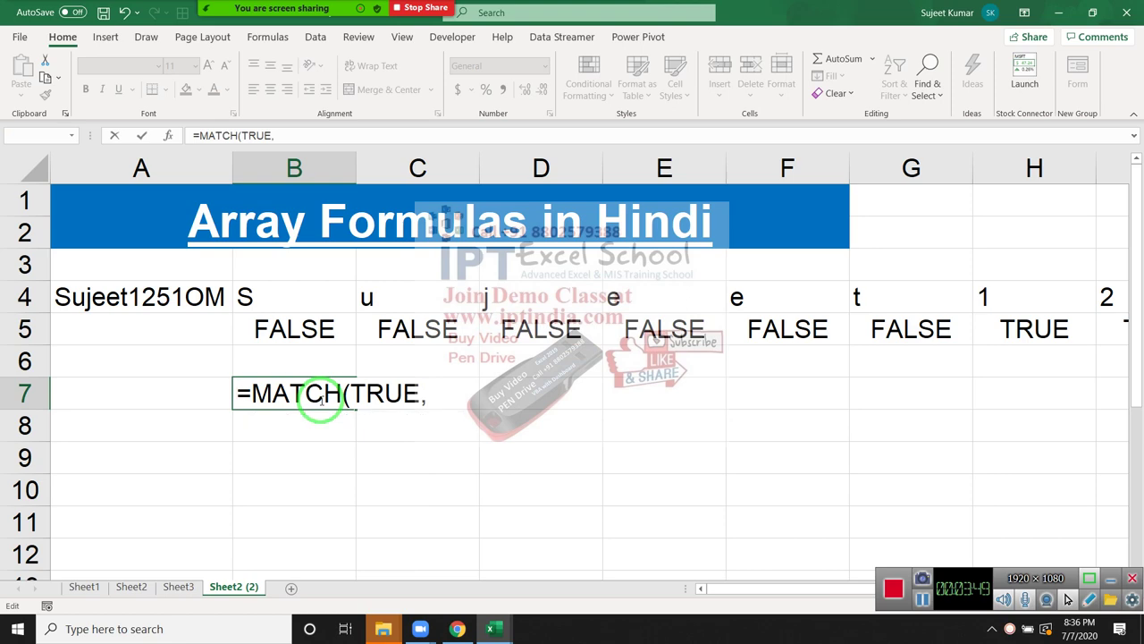
click(308, 330)
key(ctrl+shift+Right)
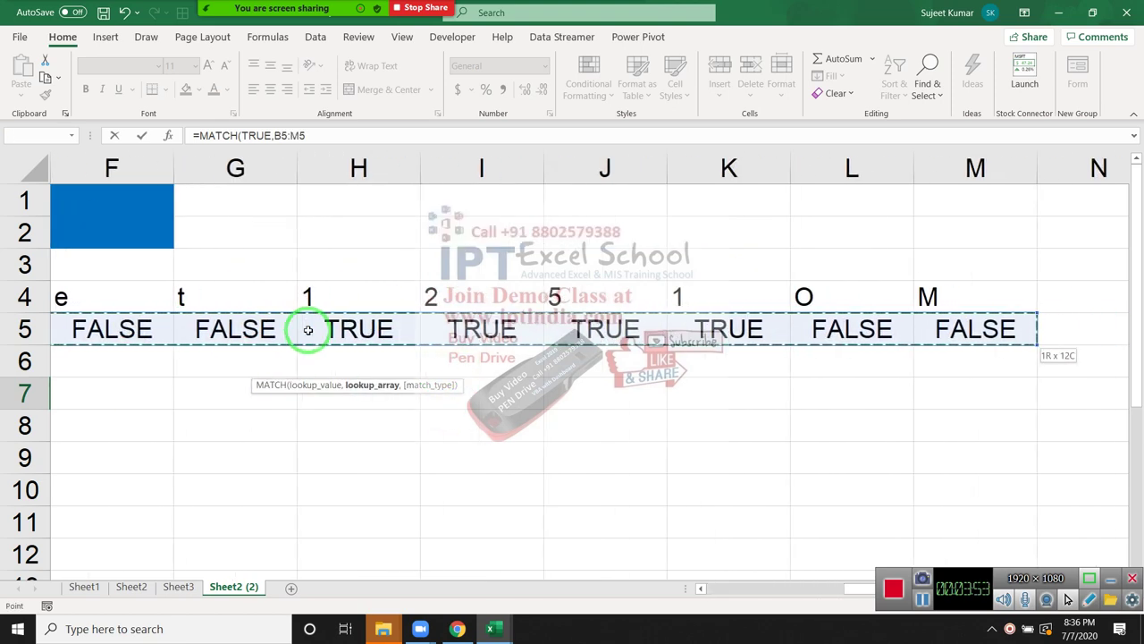
text(,0)
key(Return)
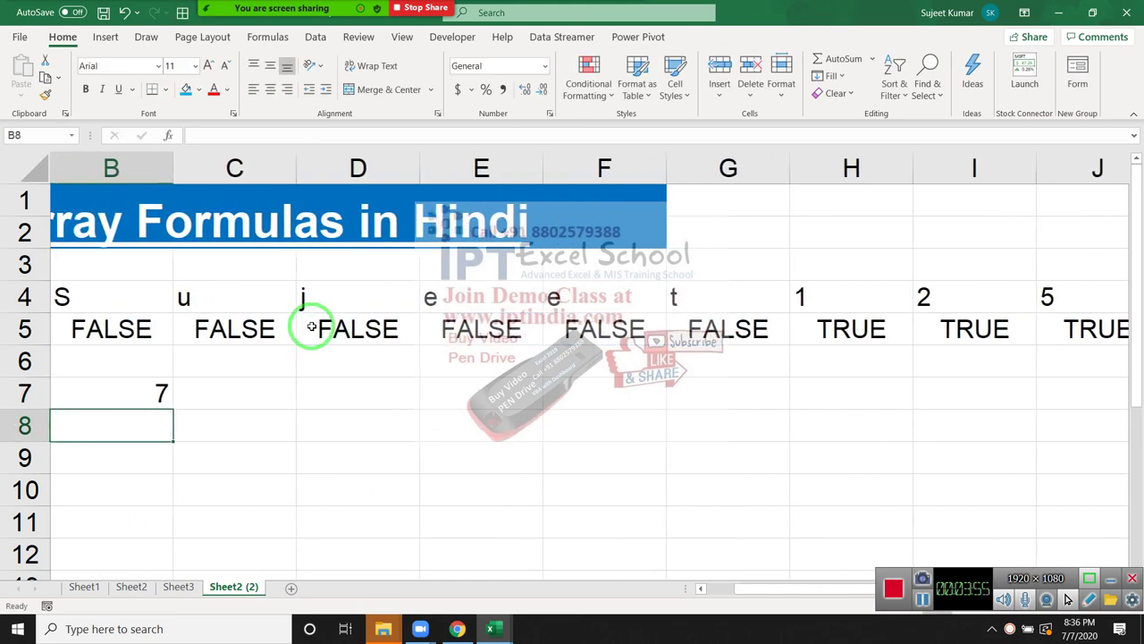
- Enter =COUNTIF(B5:M5,TRUE) in C7, returning 4 digits
key(Up)
key(Left)
key(Right)
key(Right)
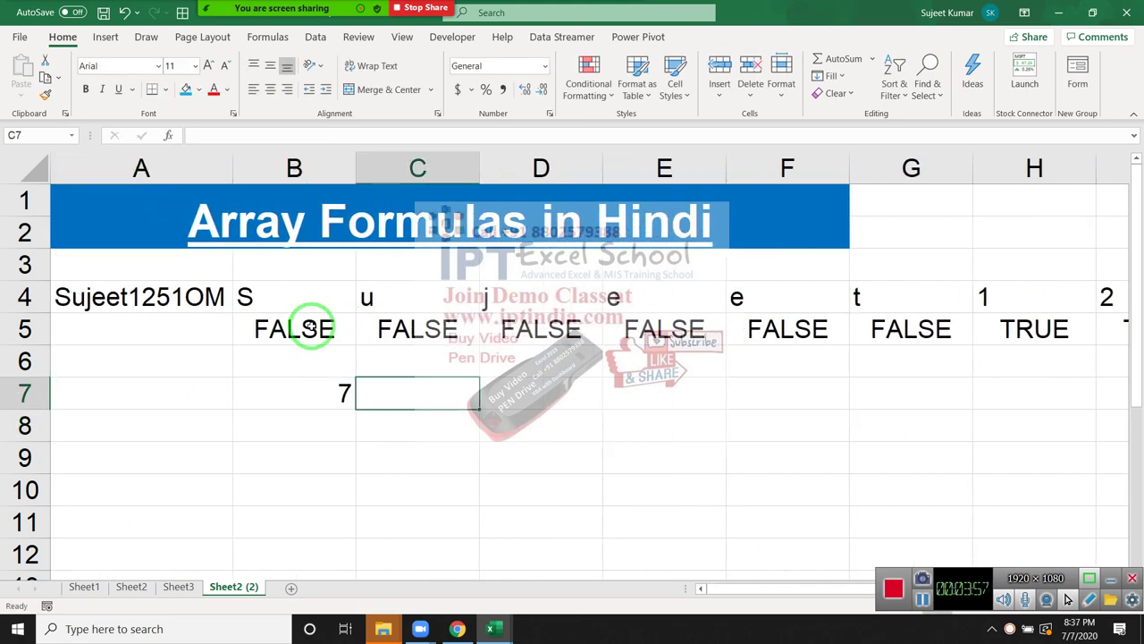
text(=cou)
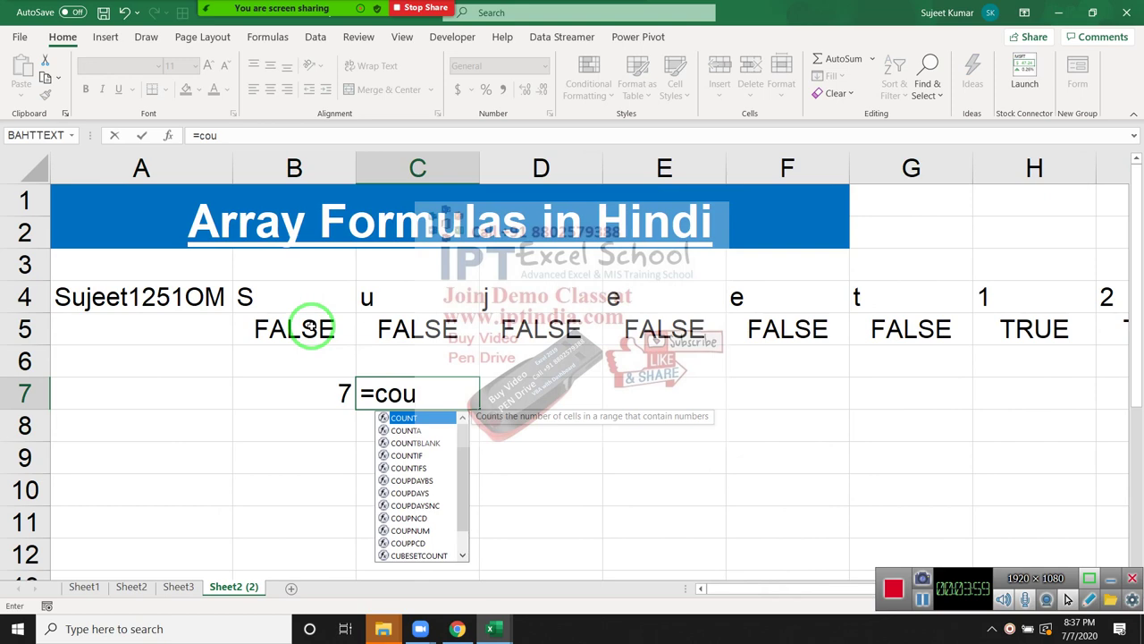
key(Down)
key(Down)
key(Down)
key(Tab)
key(Up)
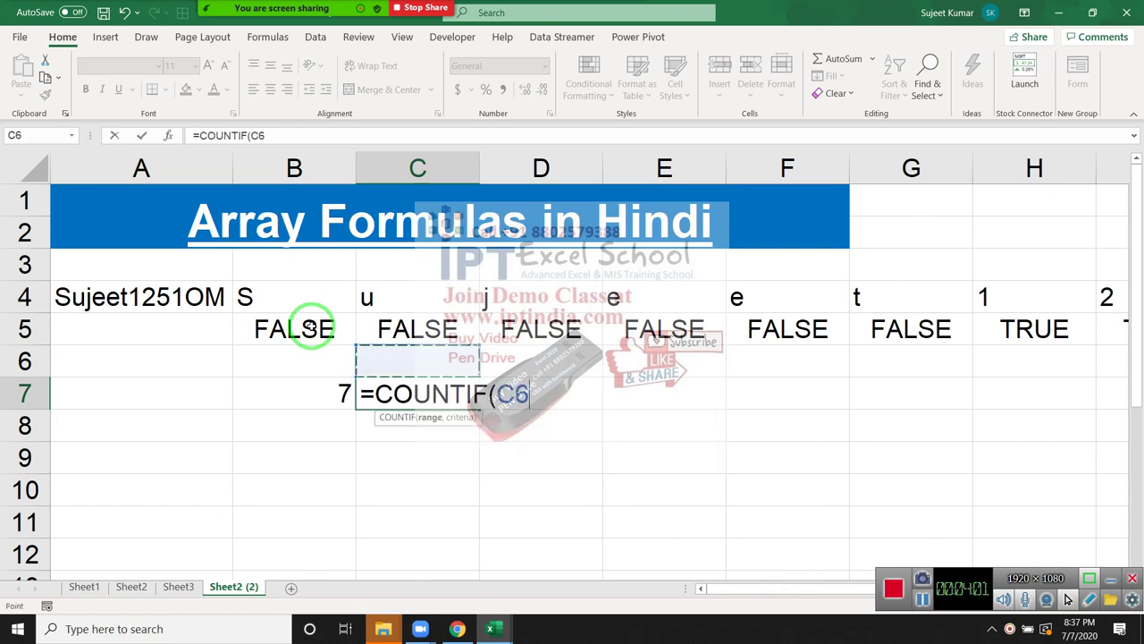
key(Up)
key(Left)
key(ctrl+shift+Right)
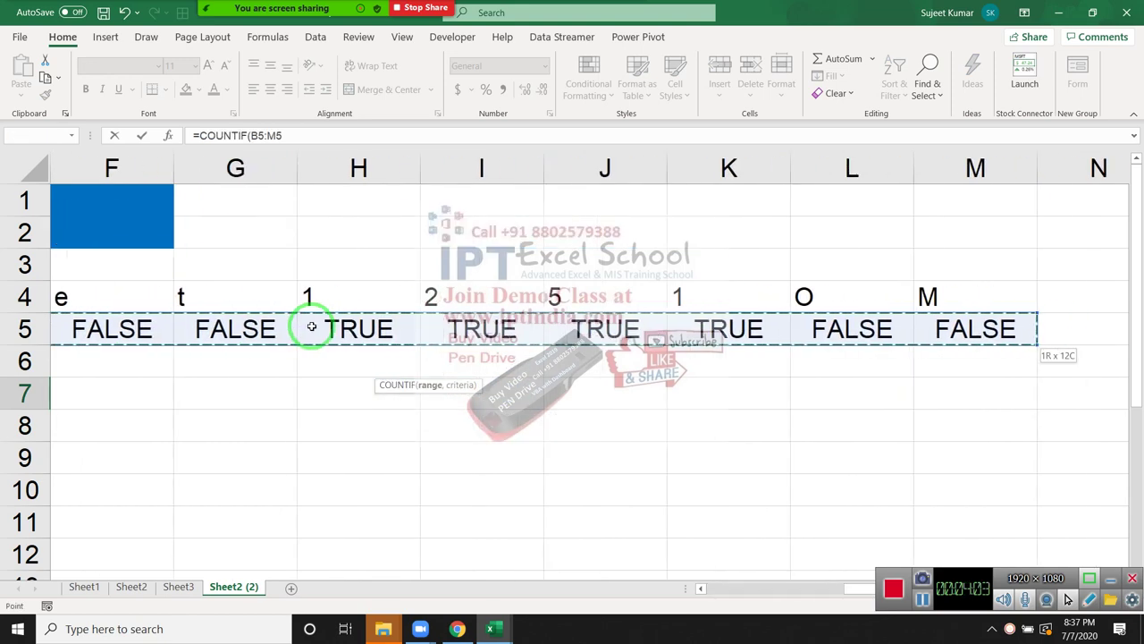
text(,true)
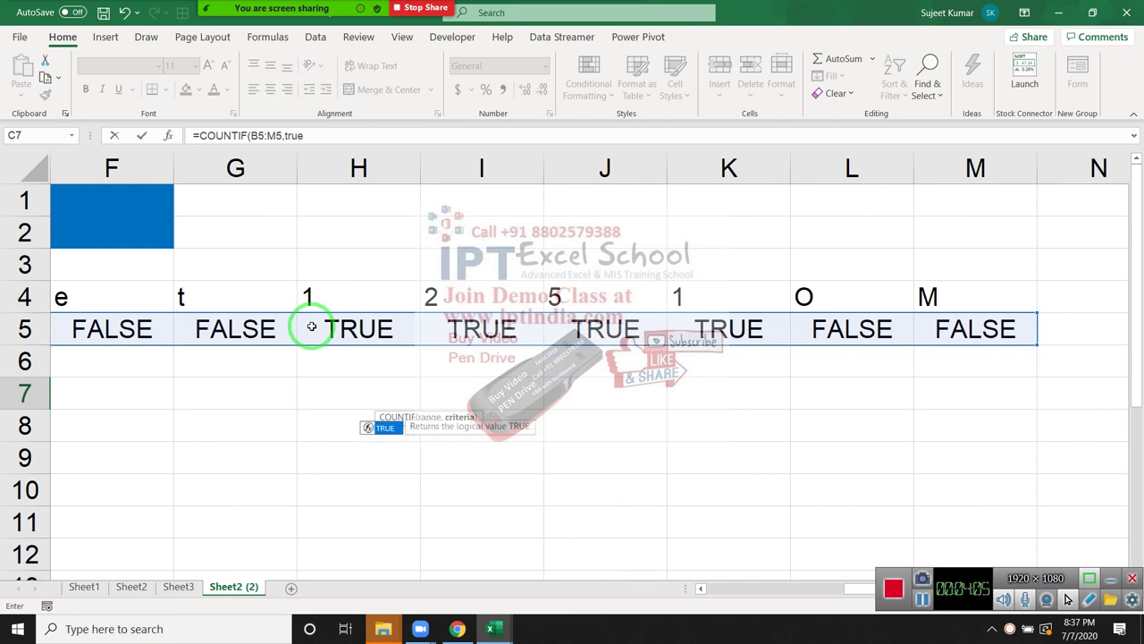
key(Tab)
key(Return)
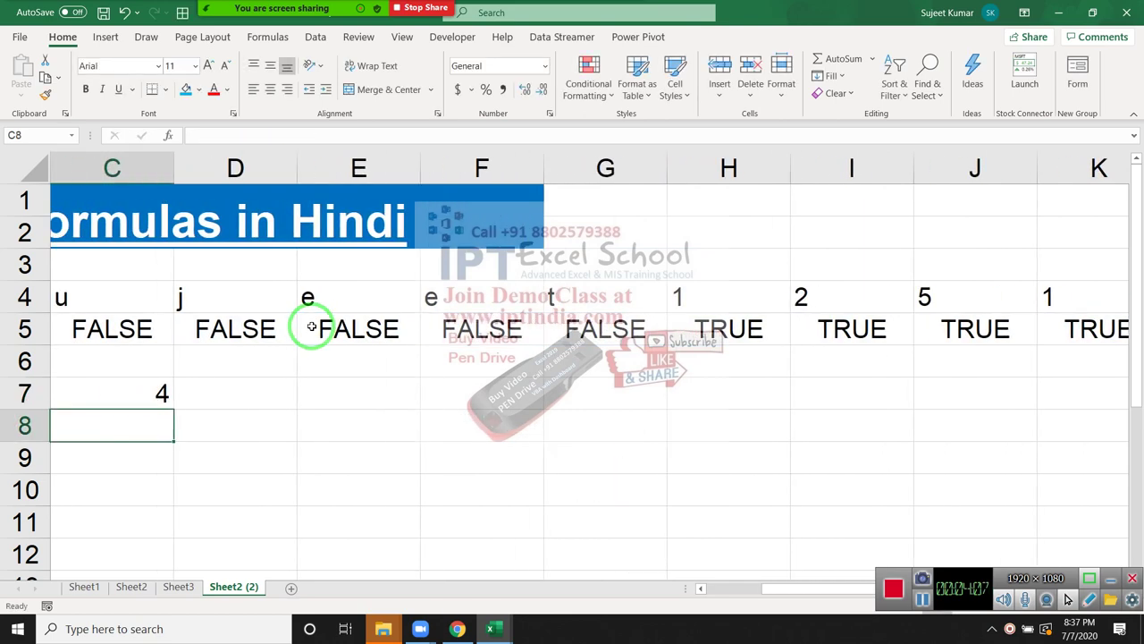
- Review the ISNUMBER formula in H5 and the COUNTIF formula in C7
key(Left)
key(Left)
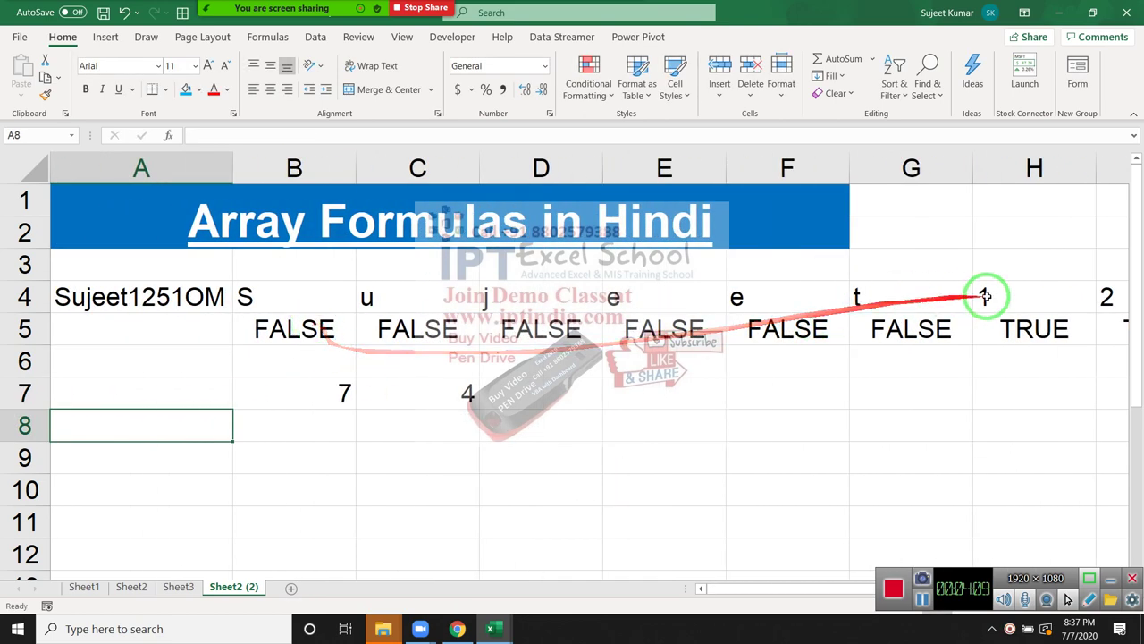
click(1032, 331)
click(421, 401)
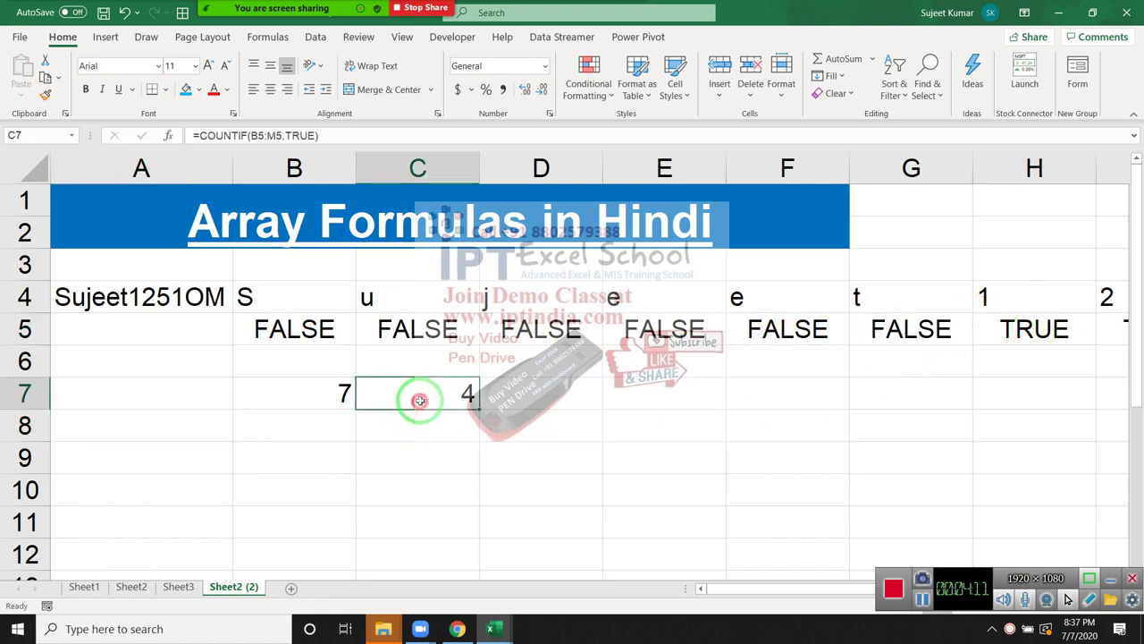
- Enter =MID(A4,B7,C7) in D7 to extract 1251
click(499, 398)
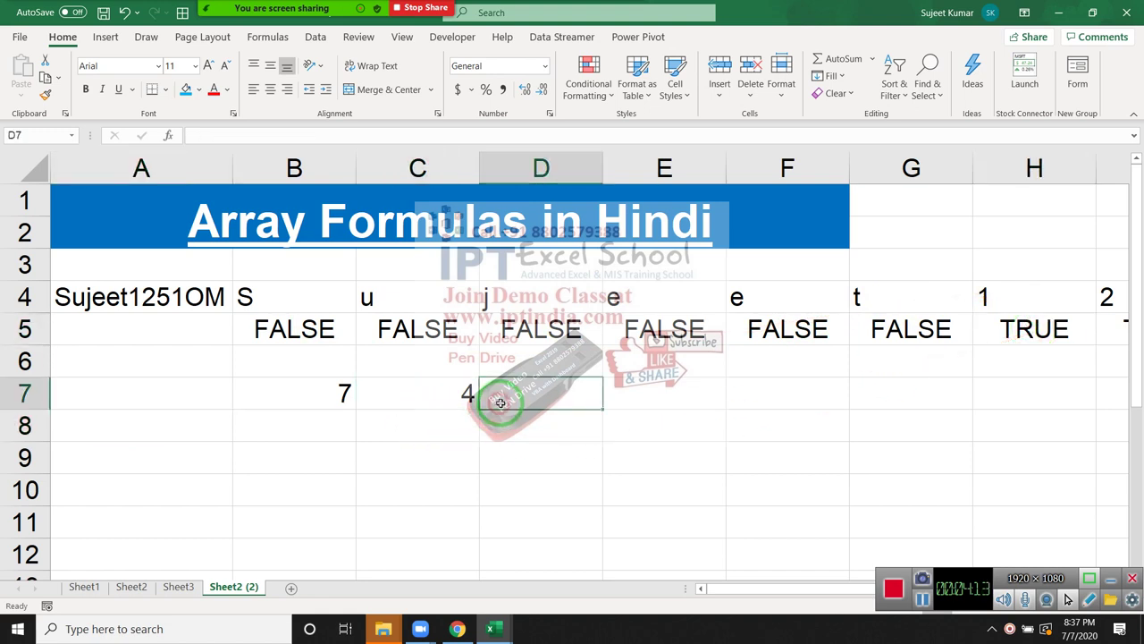
text(=m)
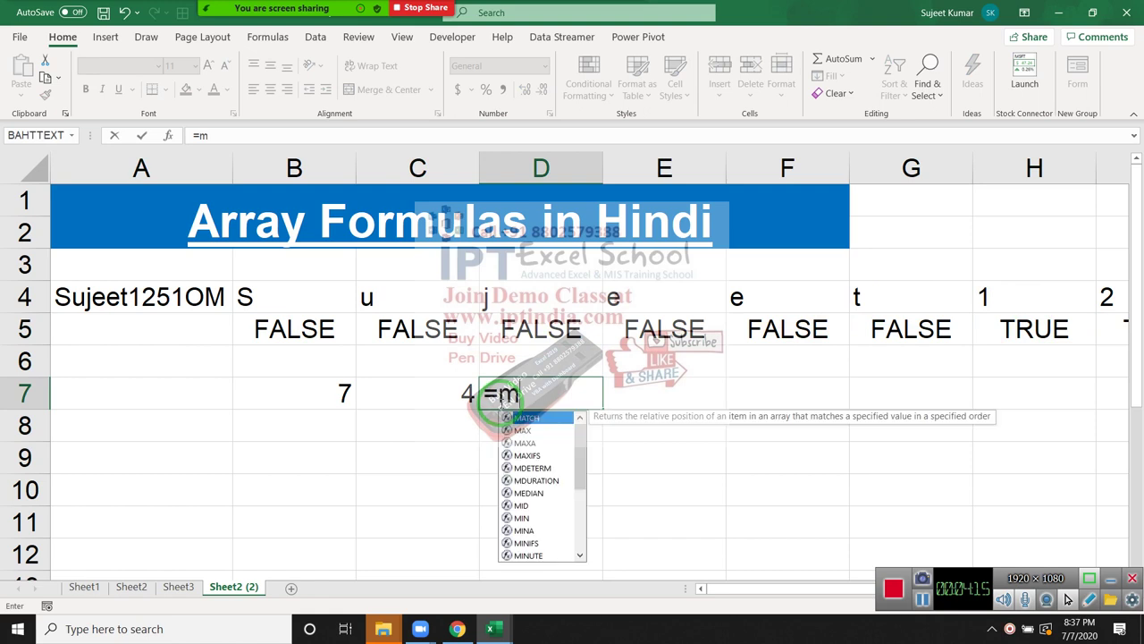
text(in)
key(BackSpace)
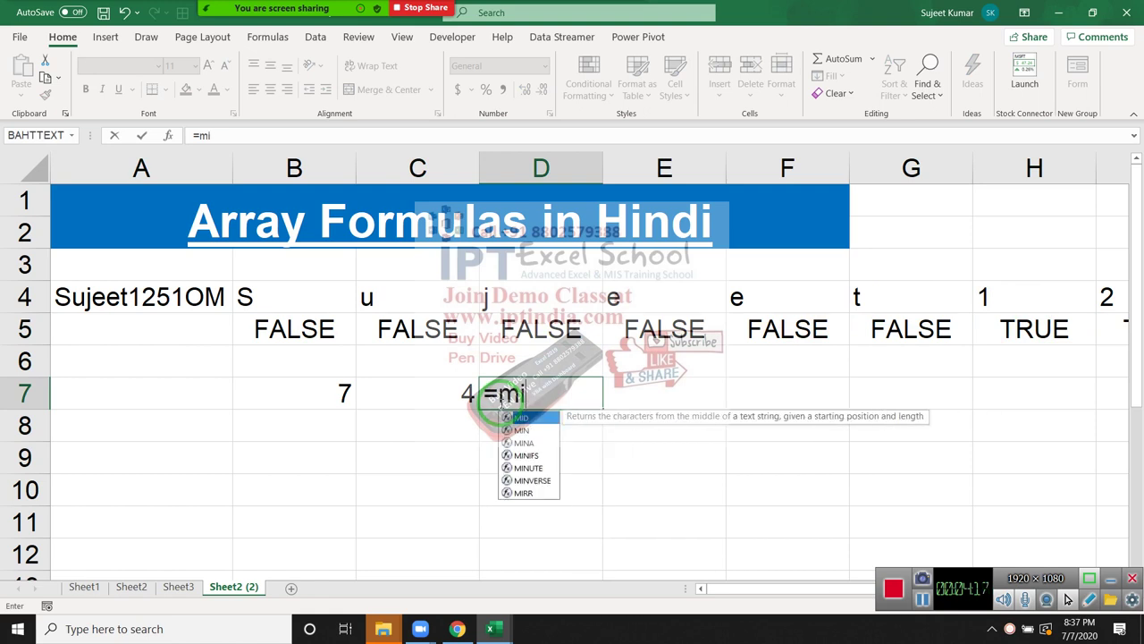
text(d)
key(Tab)
click(188, 302)
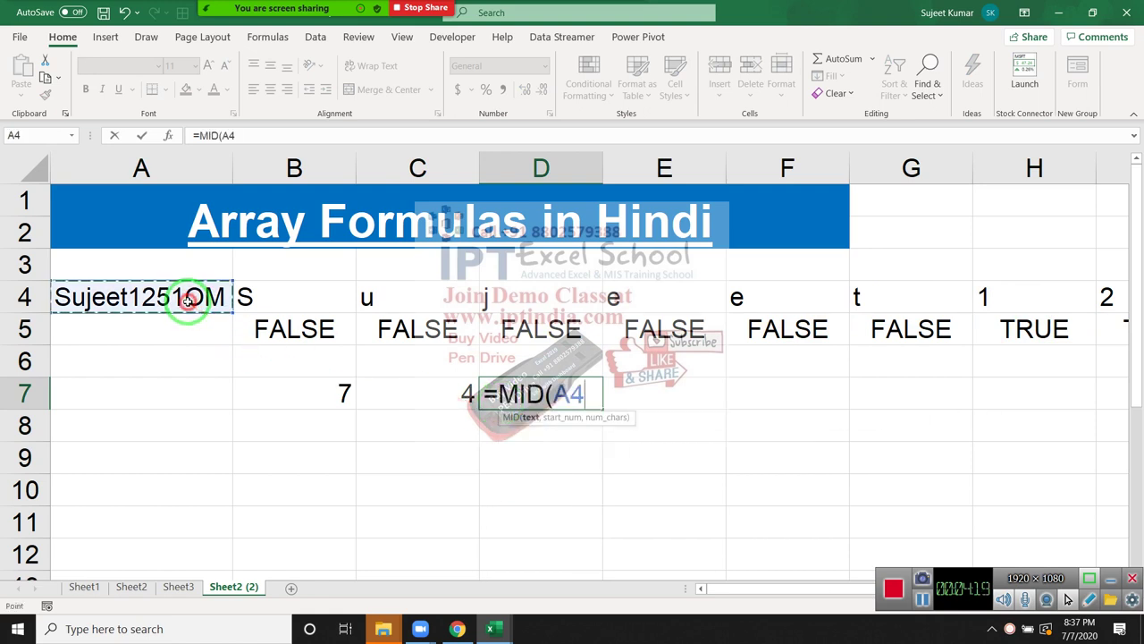
text(,)
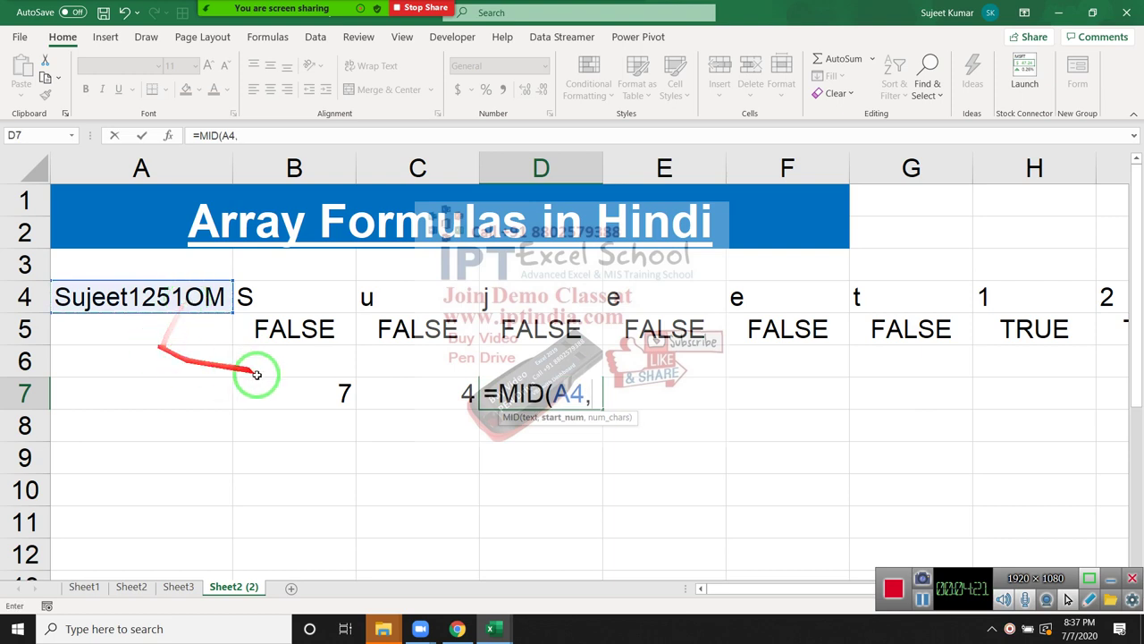
click(295, 399)
text(,)
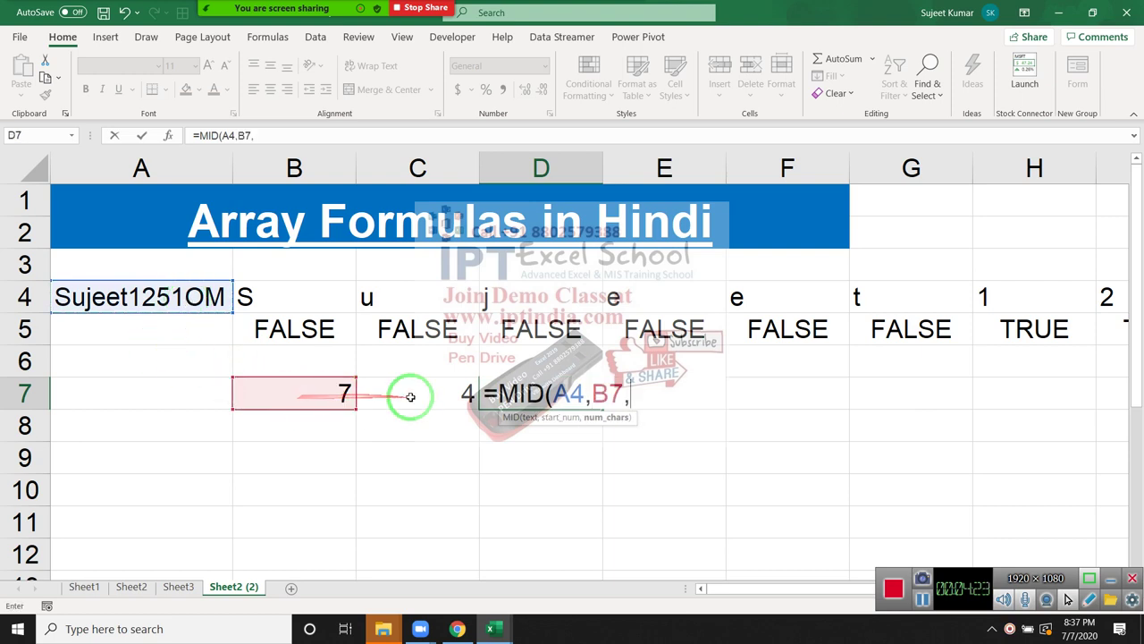
click(410, 396)
key(Return)
- Inspect D7's formula and the Sujeet1251OM text in A4 without changing anything
click(509, 393)
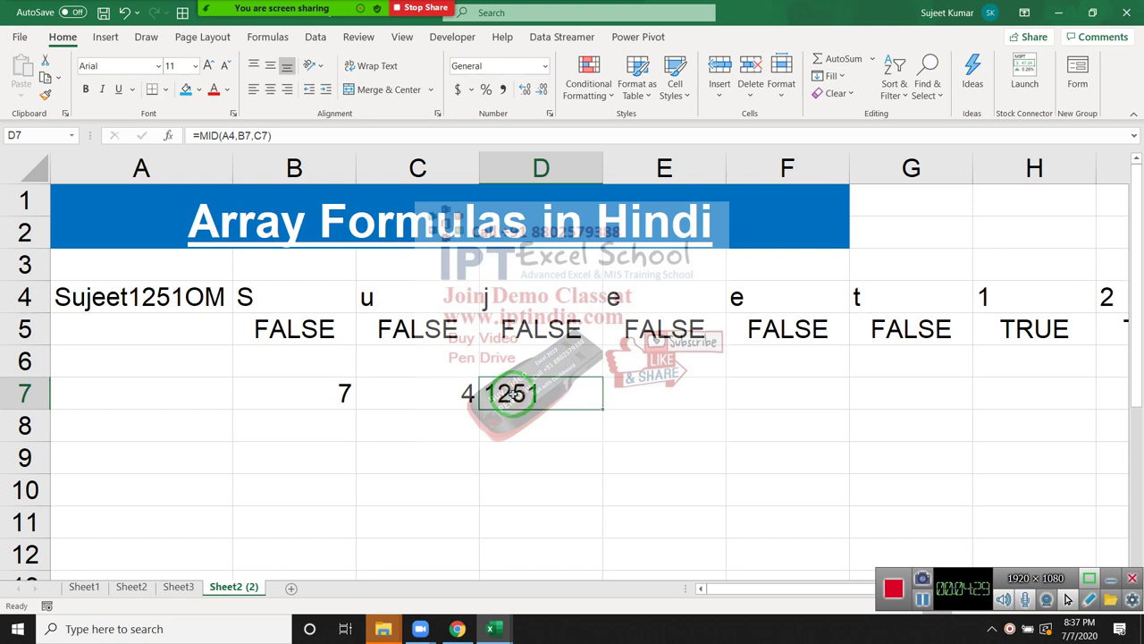
double_click(193, 297)
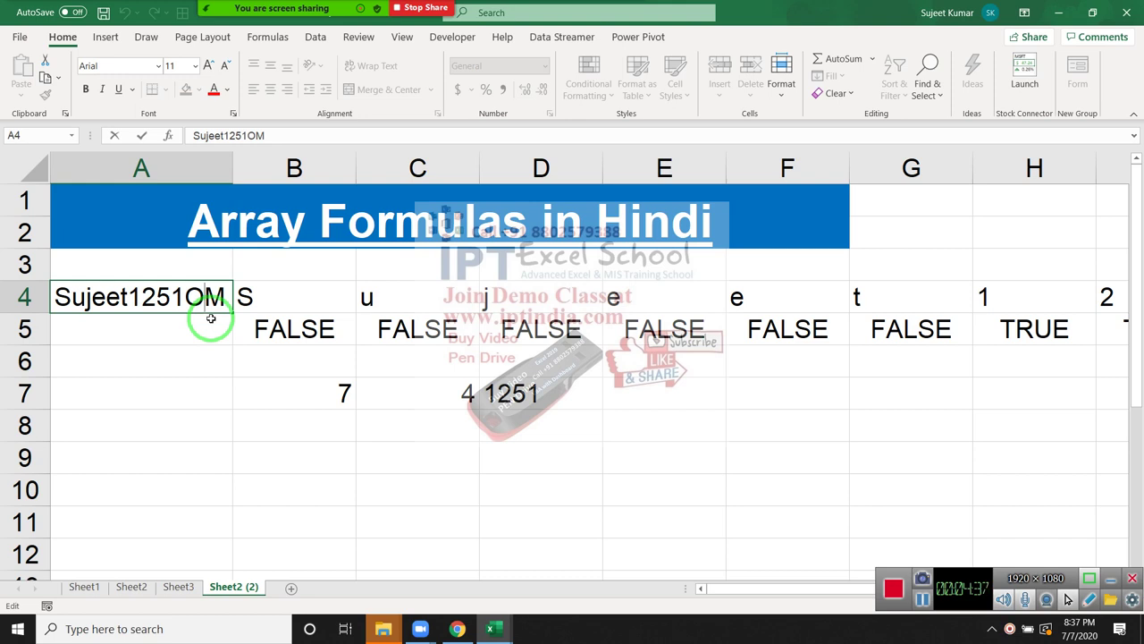
key(Escape)
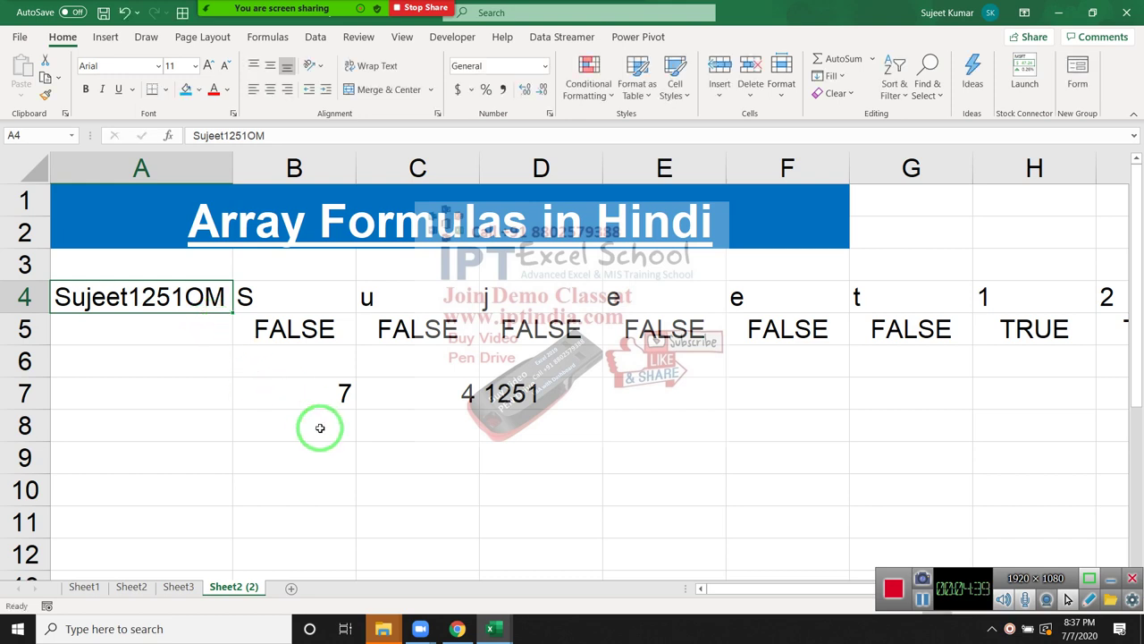
- In A6, start =MATCH(TRUE,ISNUMBER( and fix an accidentally inserted ISNA
click(127, 357)
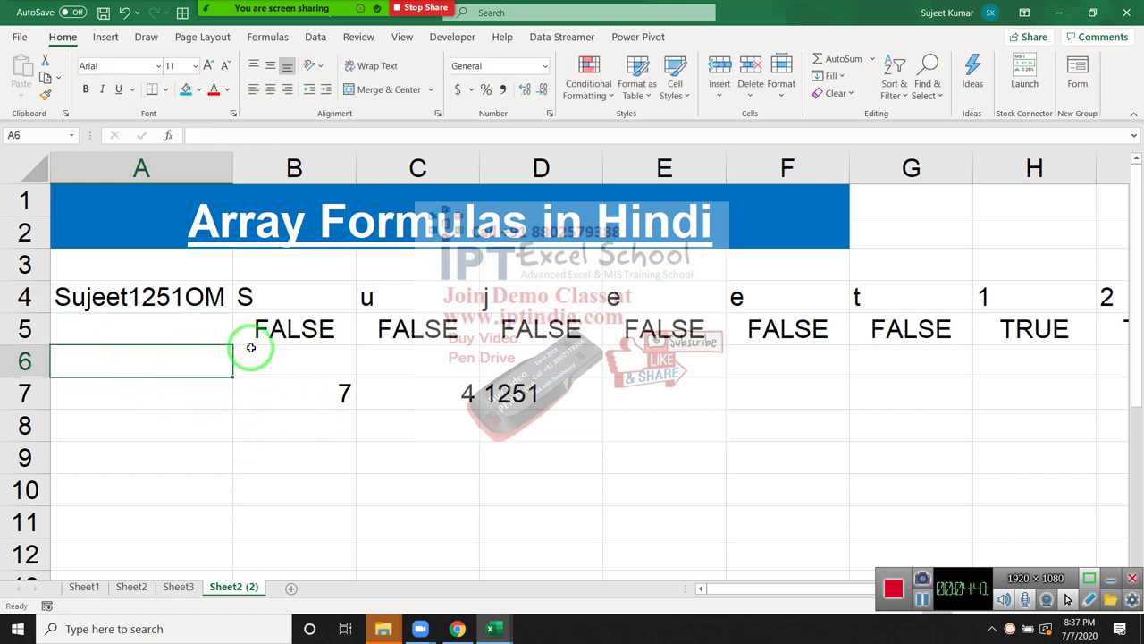
text(=)
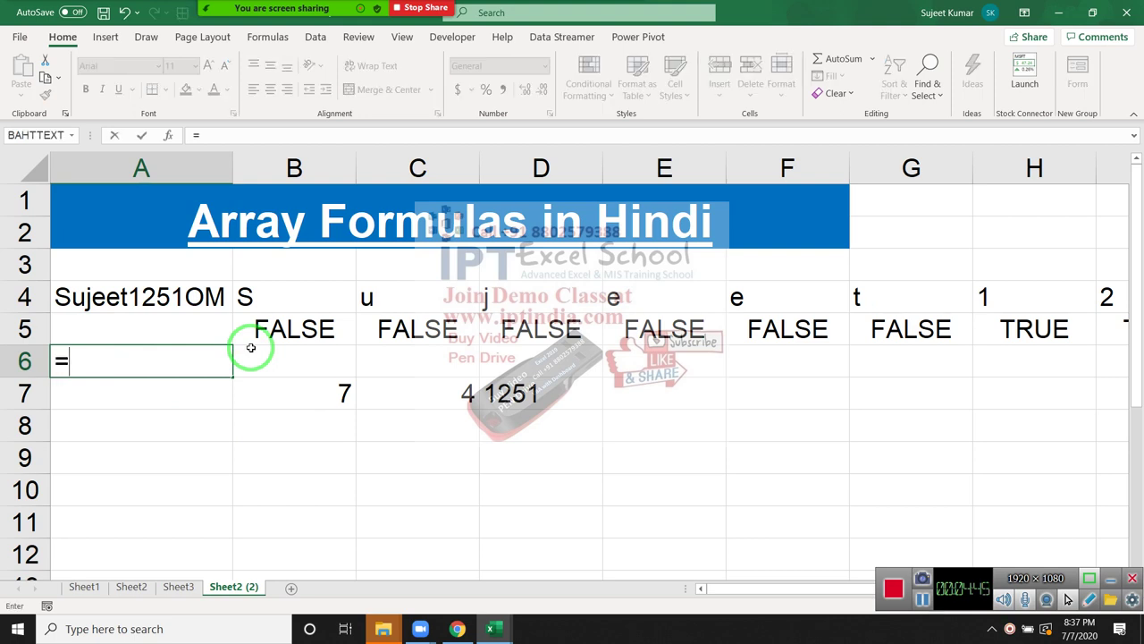
text(ma)
key(Tab)
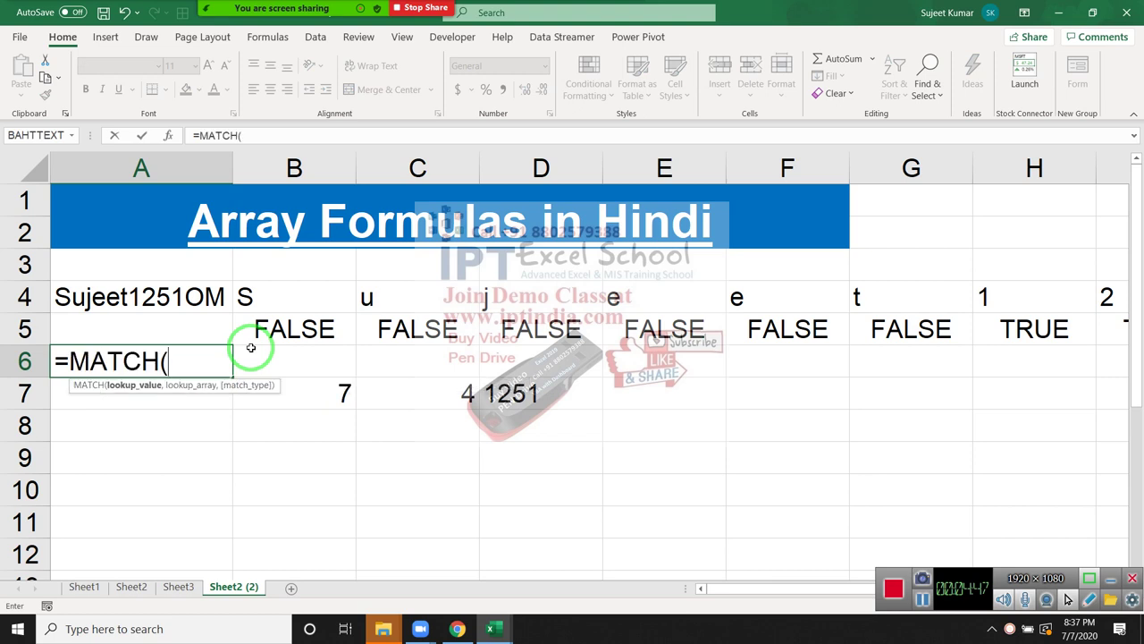
text(tr)
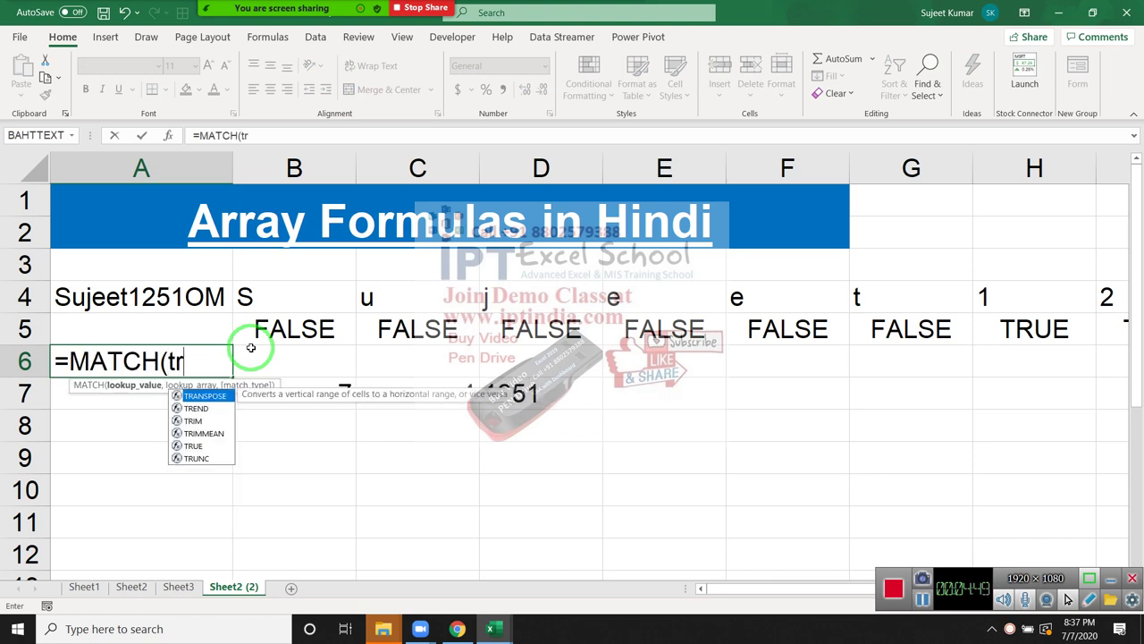
text(ue)
key(Tab)
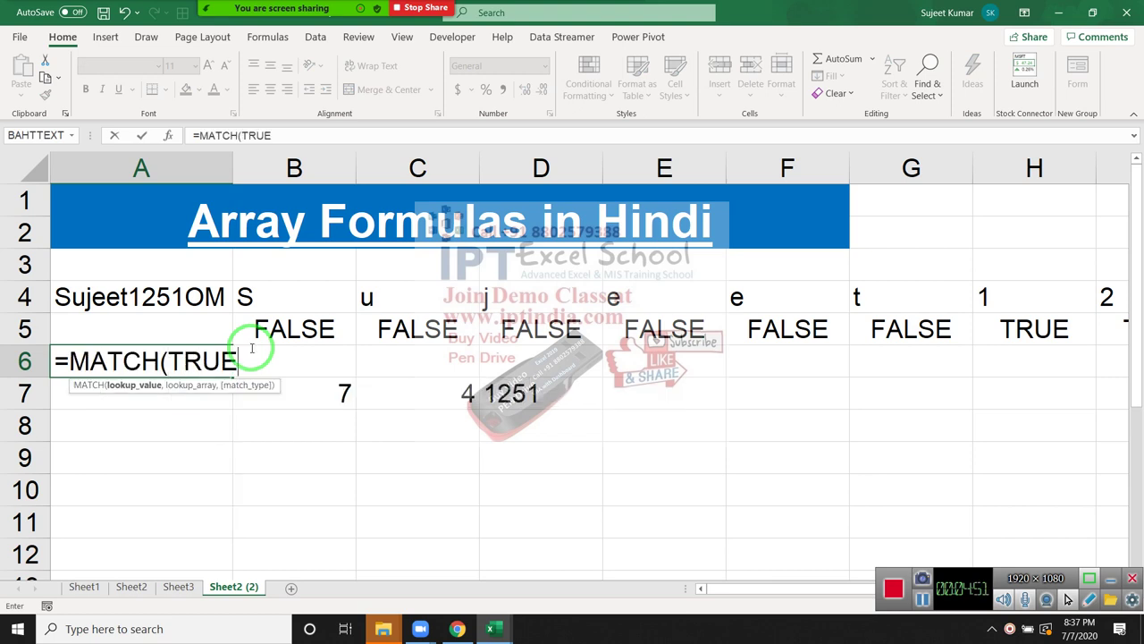
text(,)
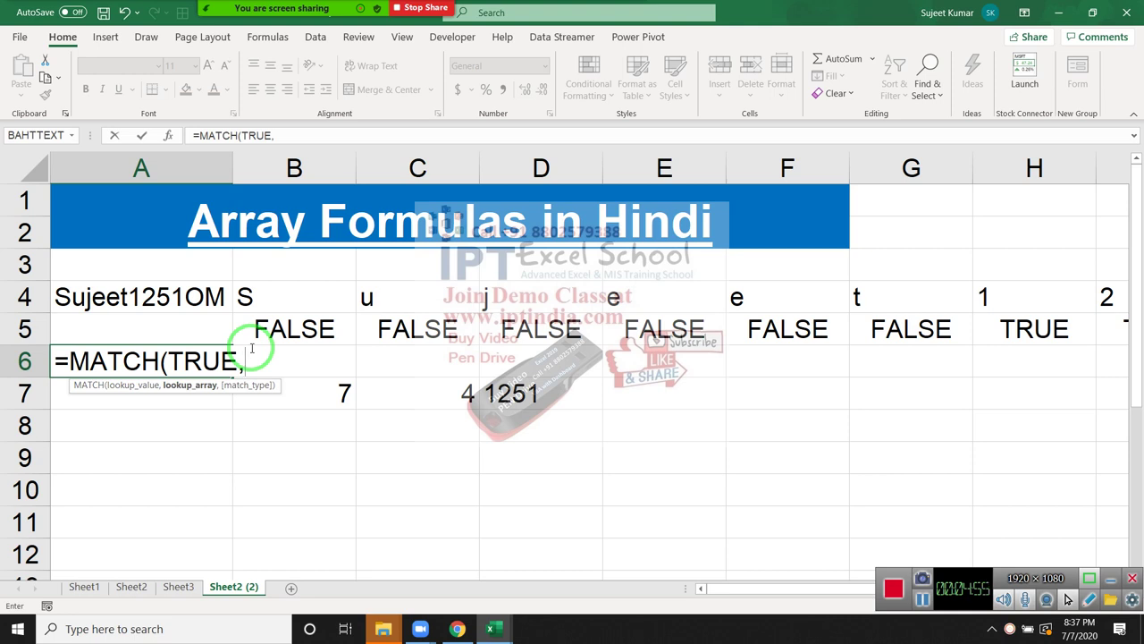
text(is)
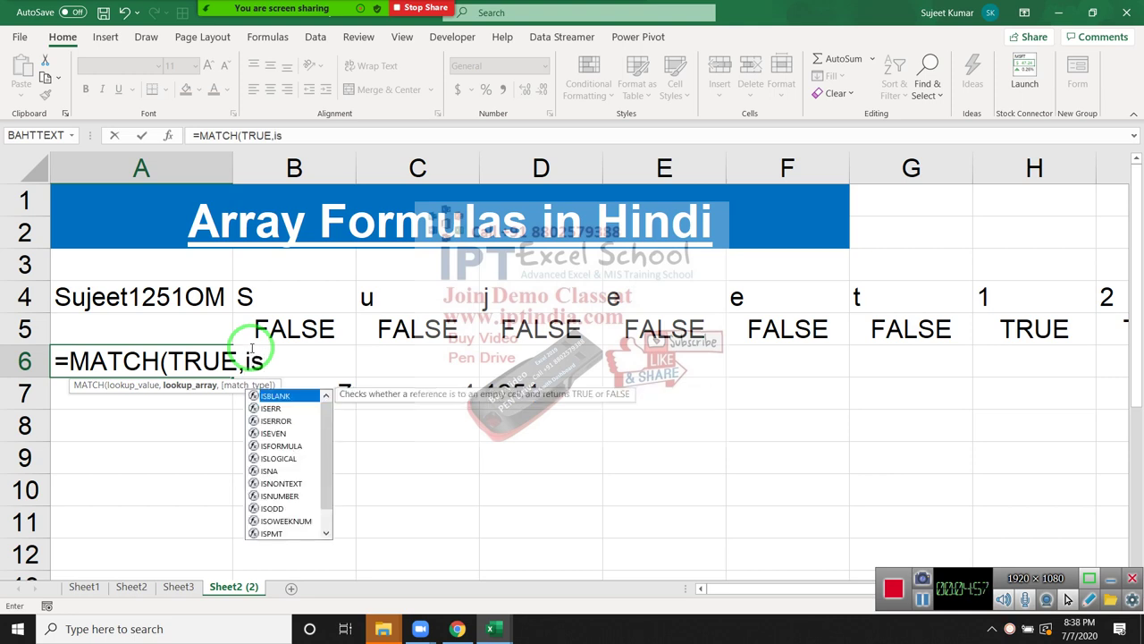
text(n)
key(Tab)
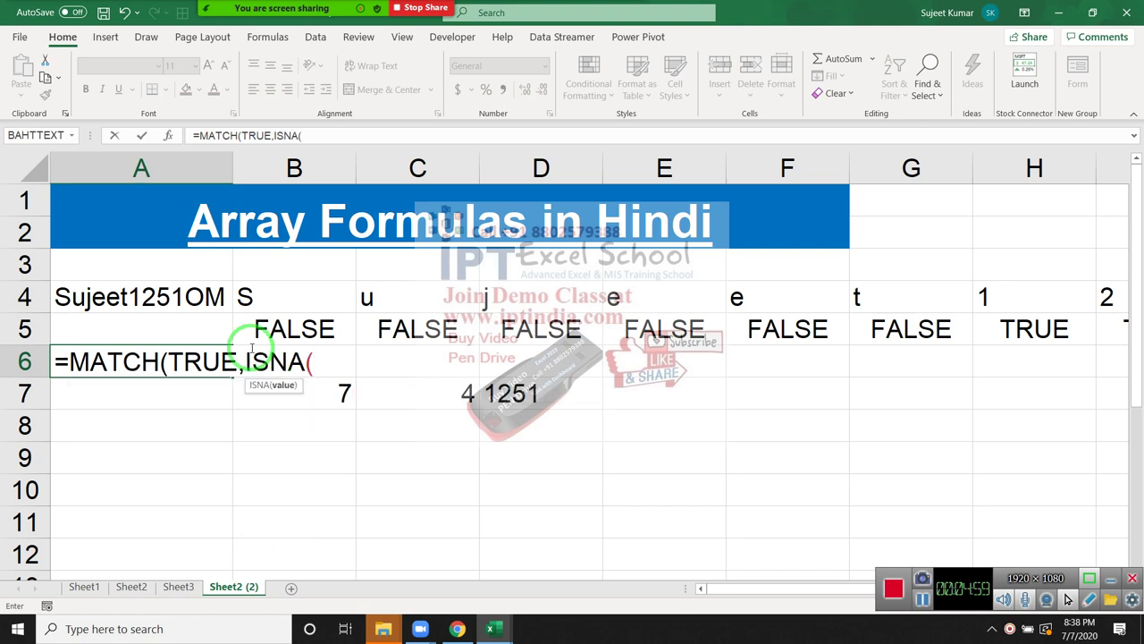
key(BackSpace)
key(BackSpace)
key(BackSpace)
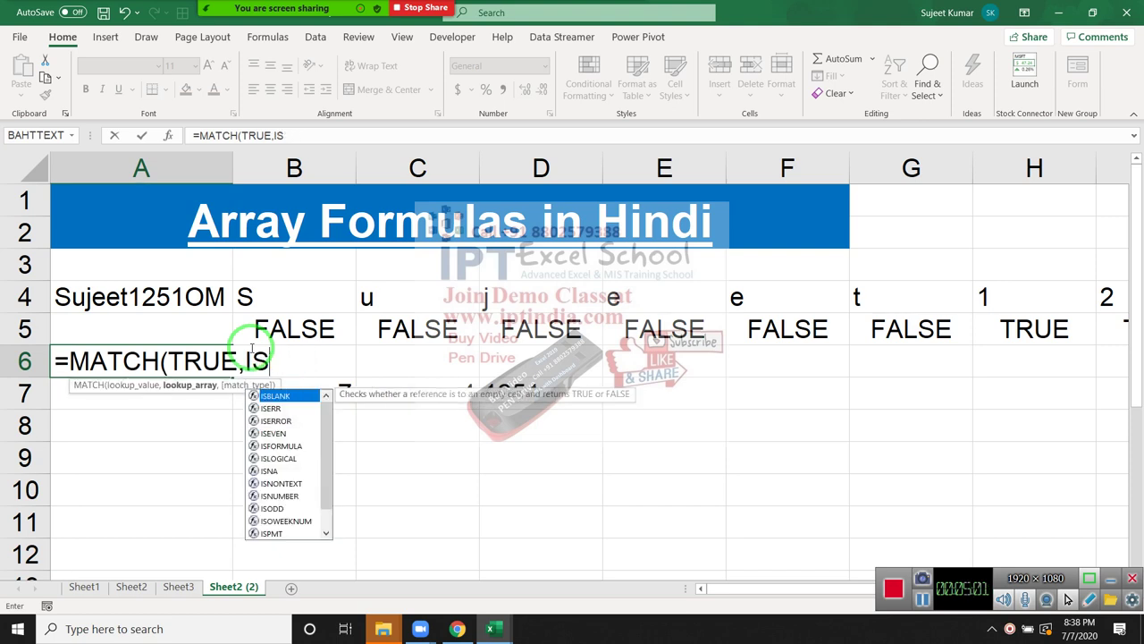
text(n)
key(Down)
key(Down)
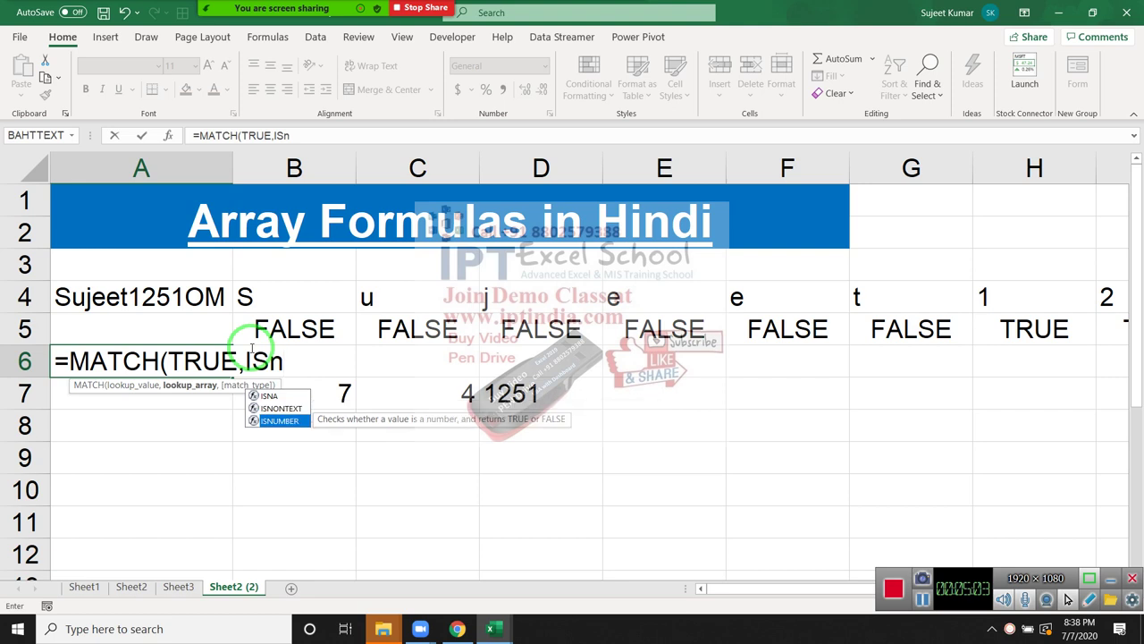
key(Tab)
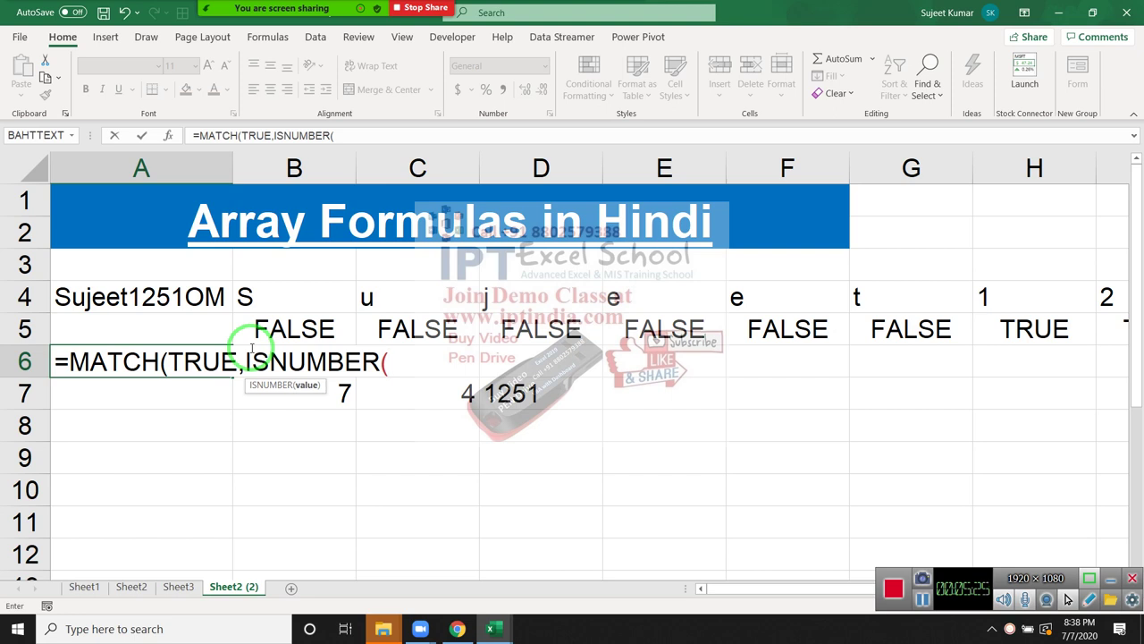
- Complete MID(A4,COLUMN(1:1),1)*1),0) and enter A6 as an array formula
text(mi)
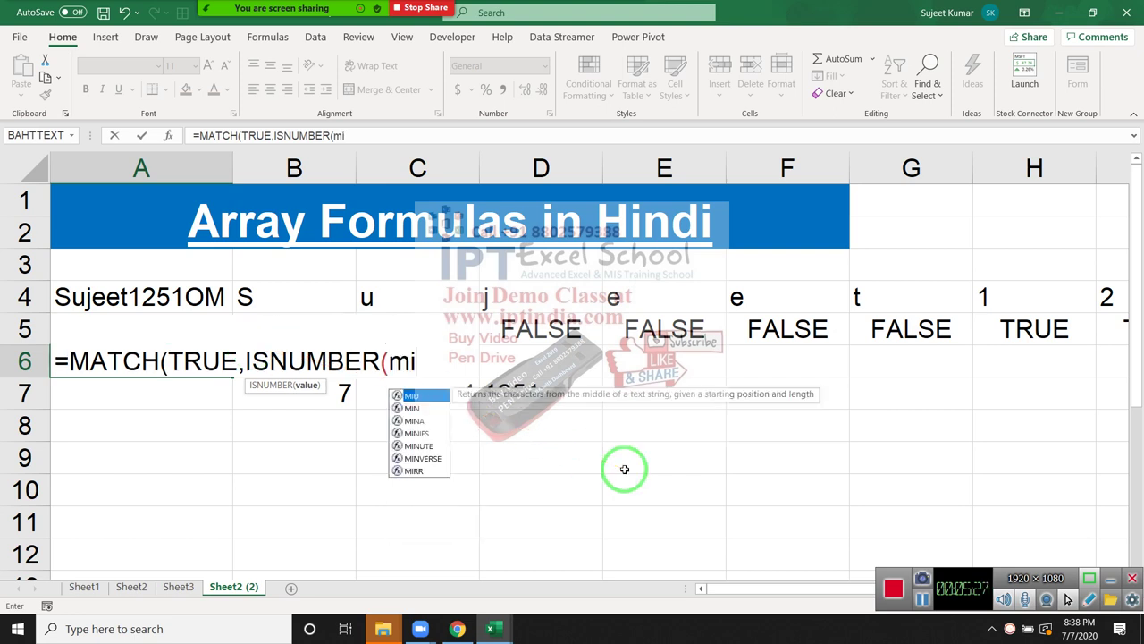
text(d)
key(Tab)
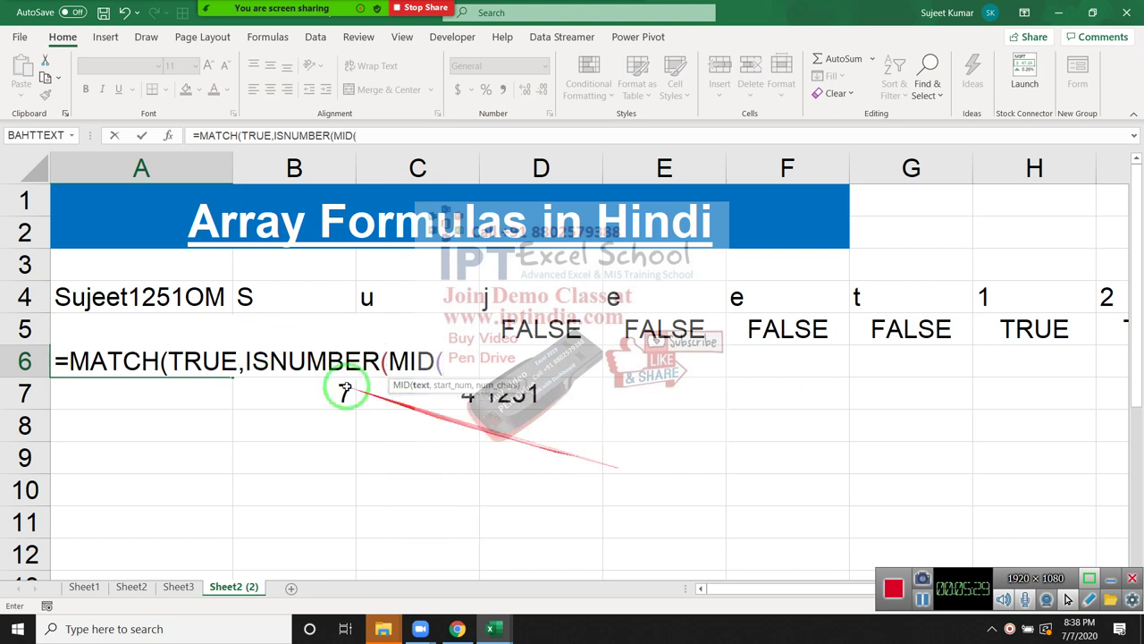
click(170, 295)
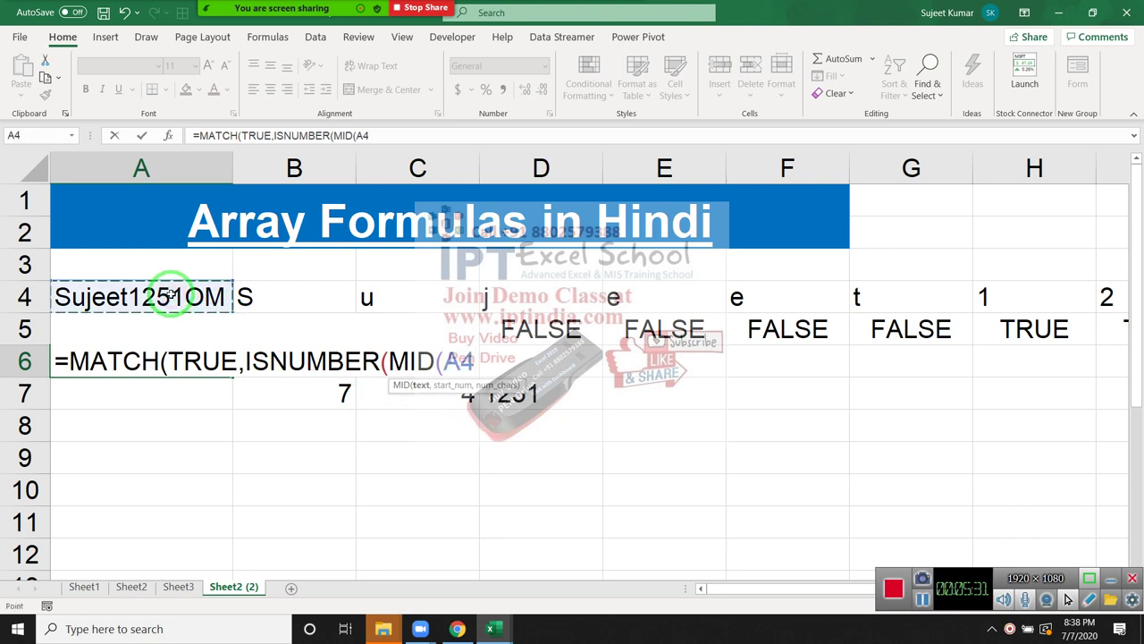
text(,)
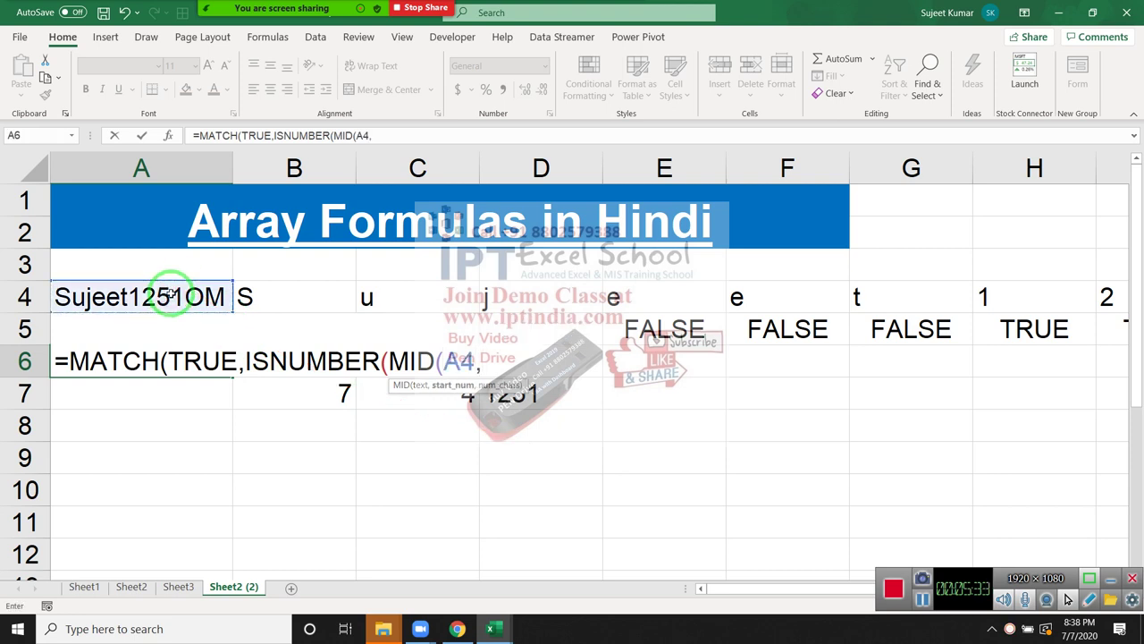
text(col)
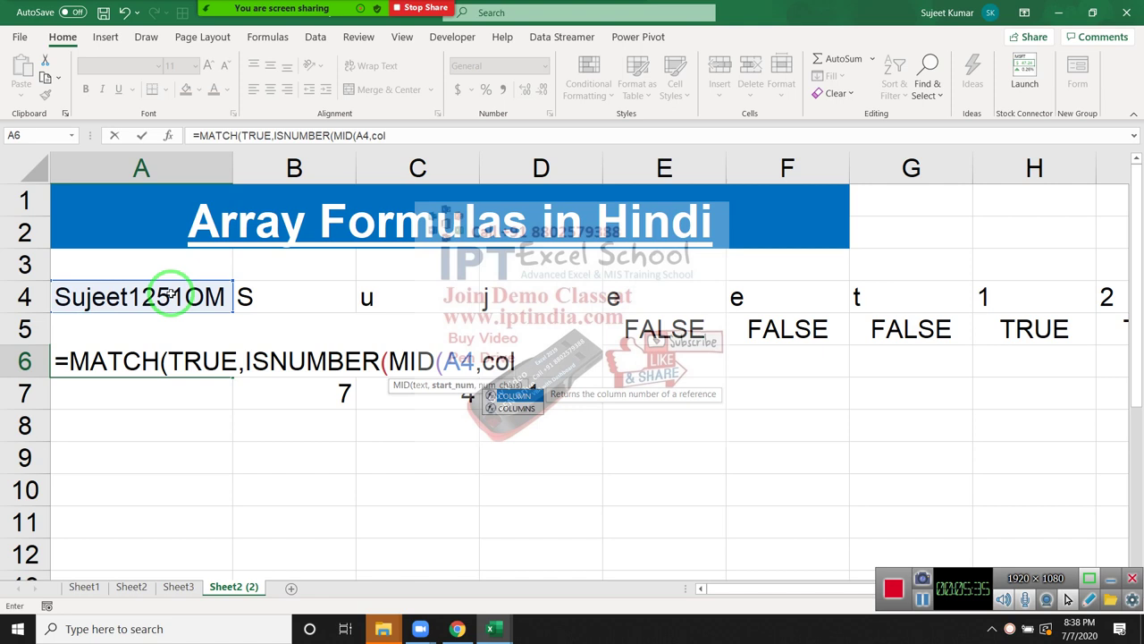
key(Tab)
text(1)
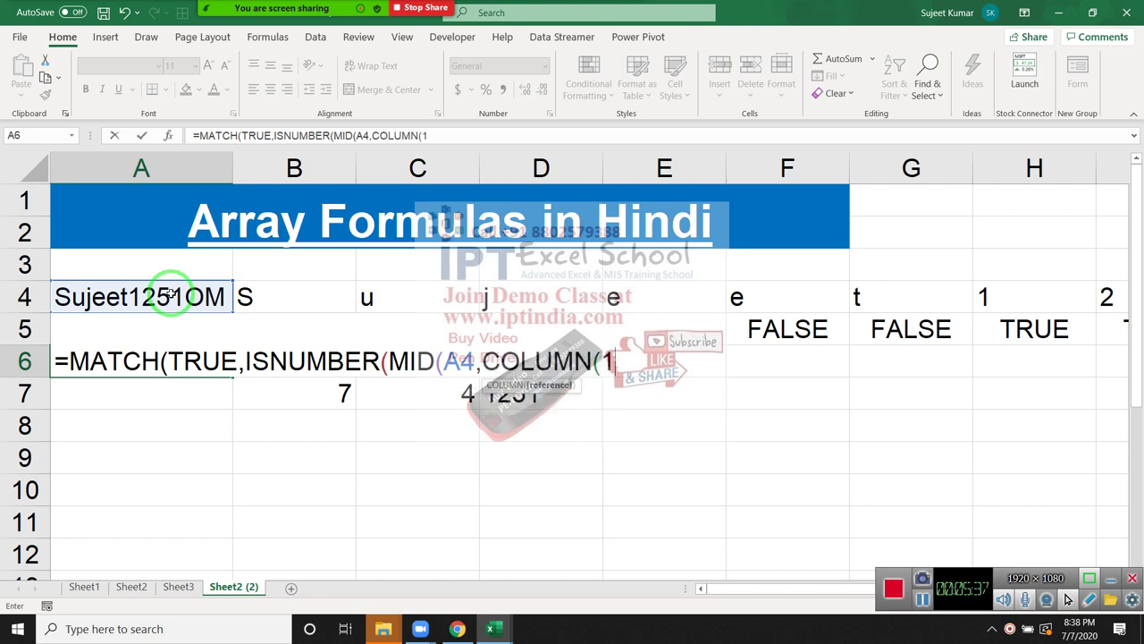
text(:1)
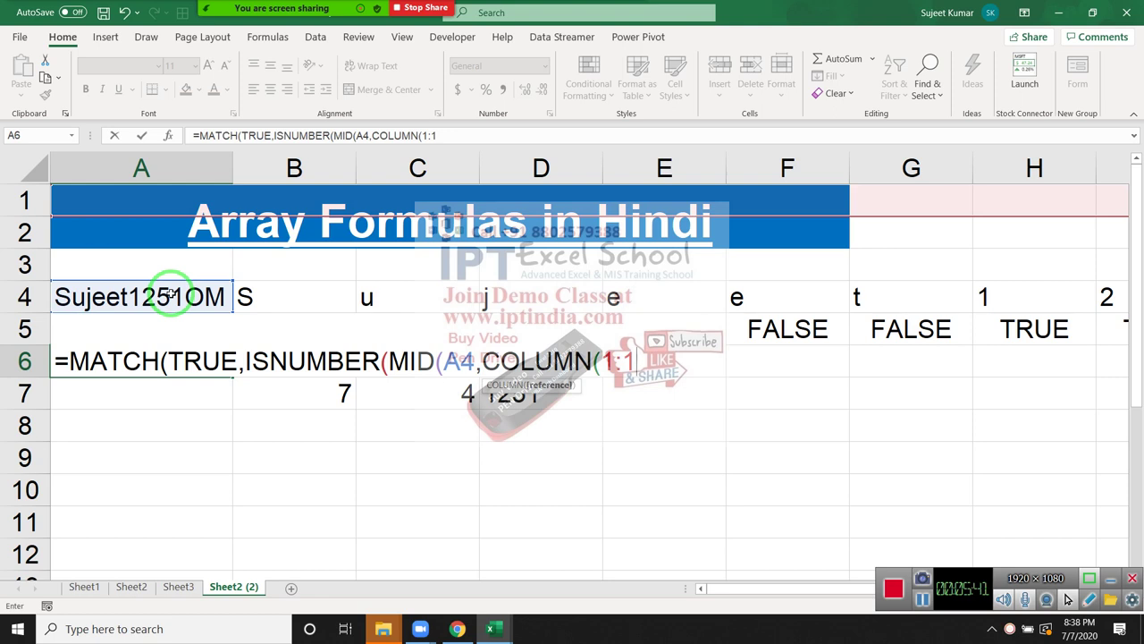
text(),)
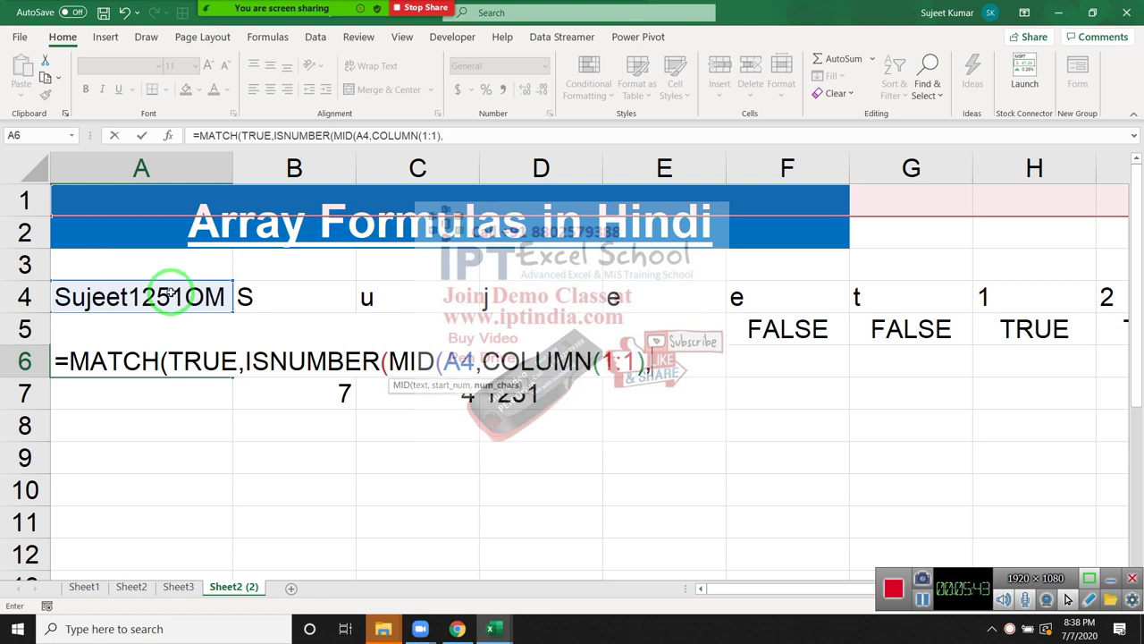
text(1))
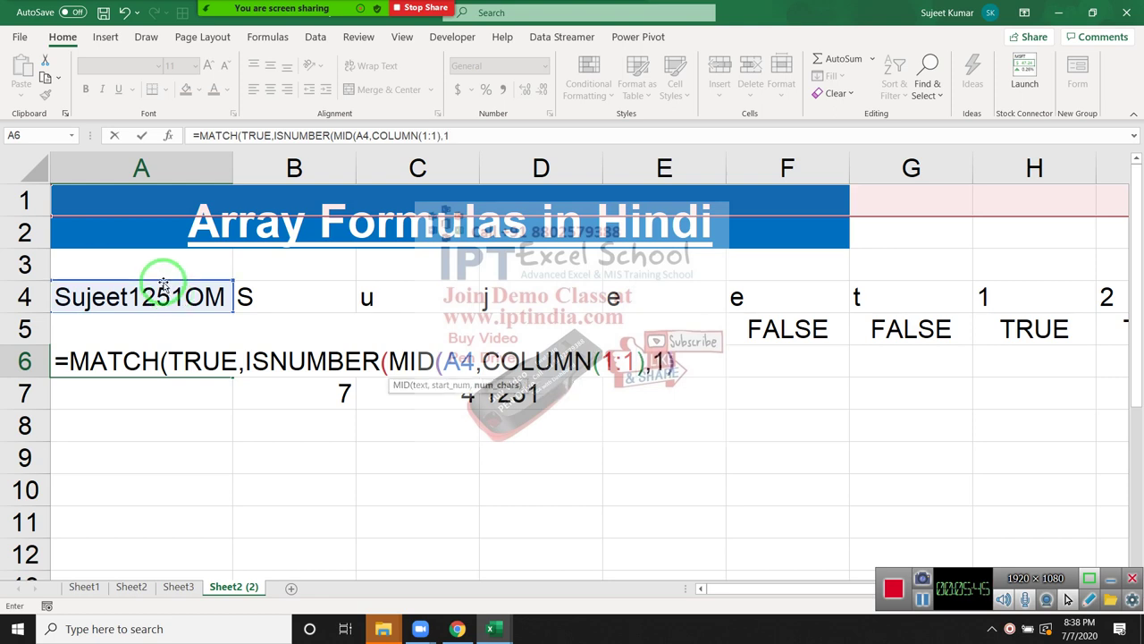
text(*)
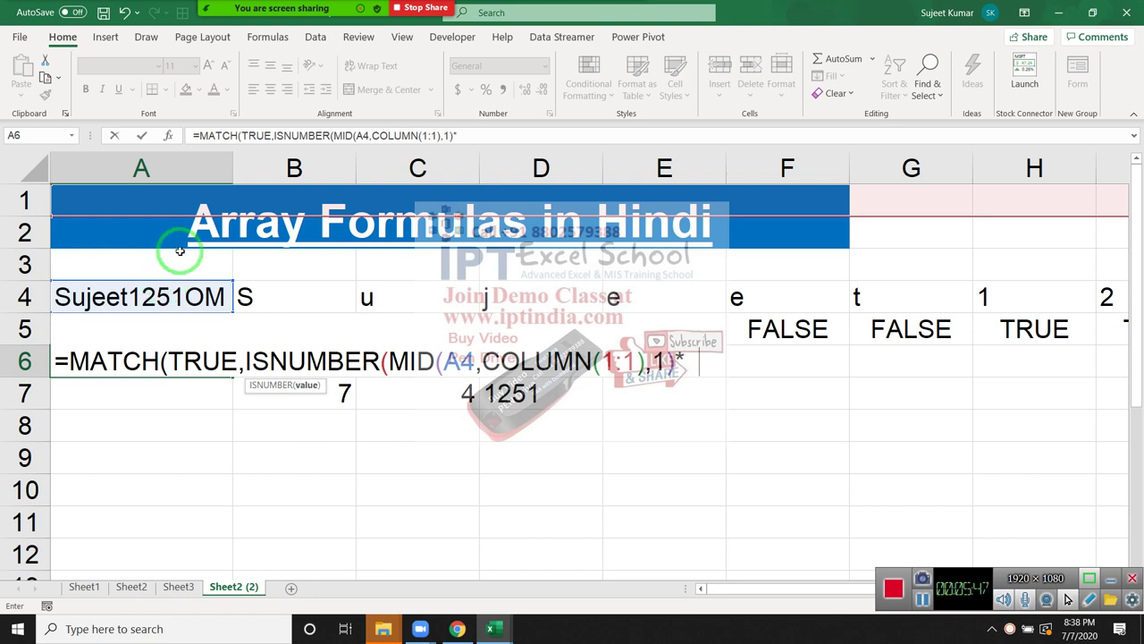
text(1))
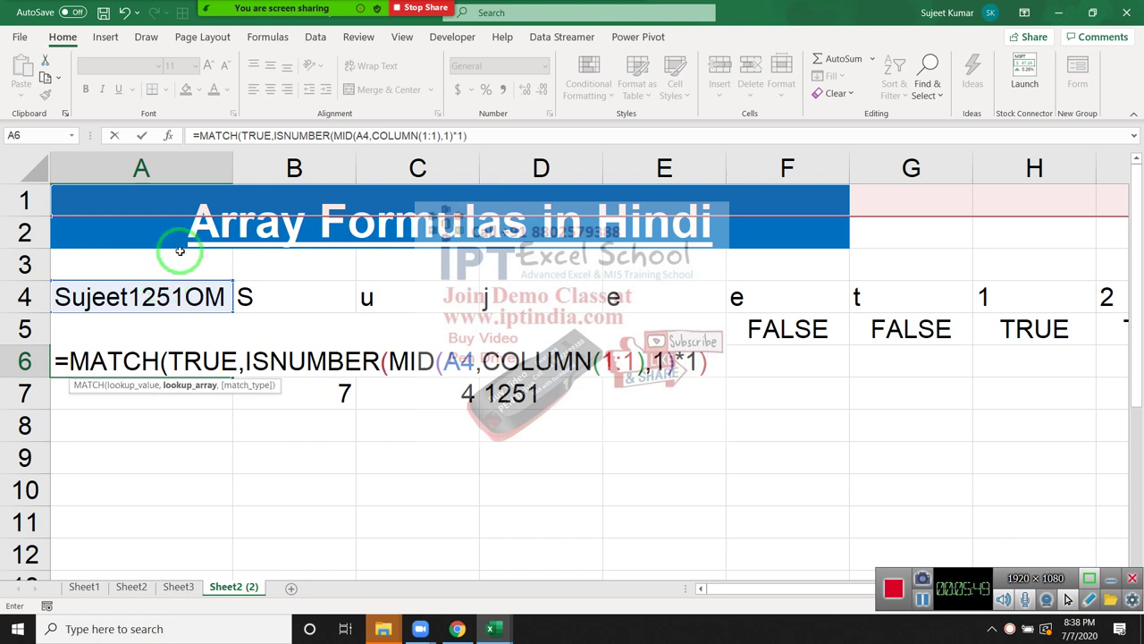
text(,0)
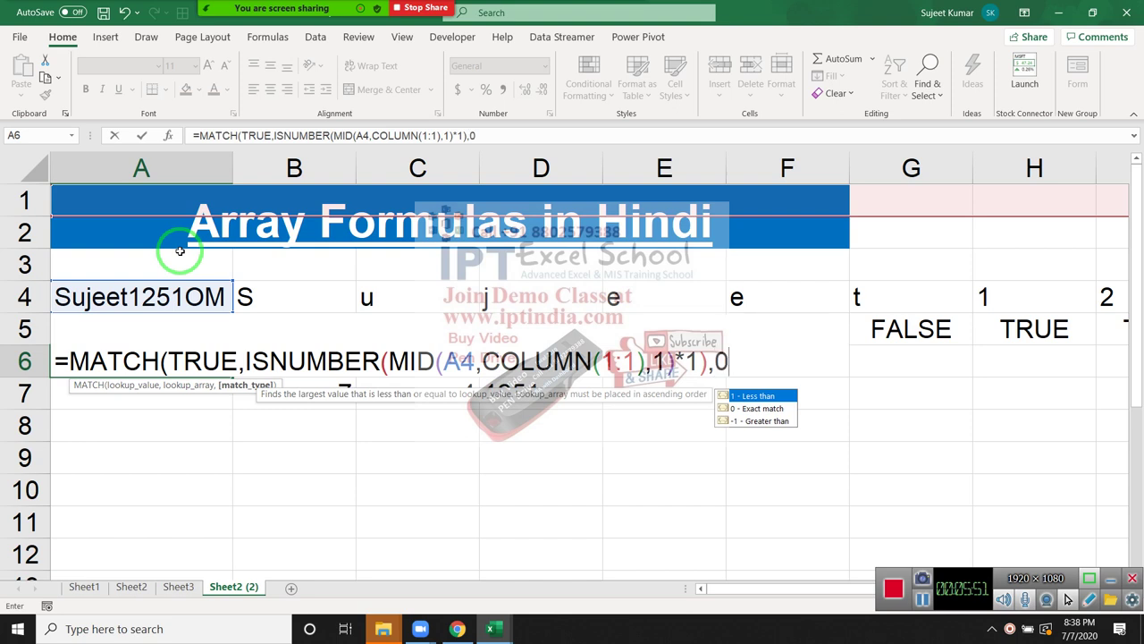
text())
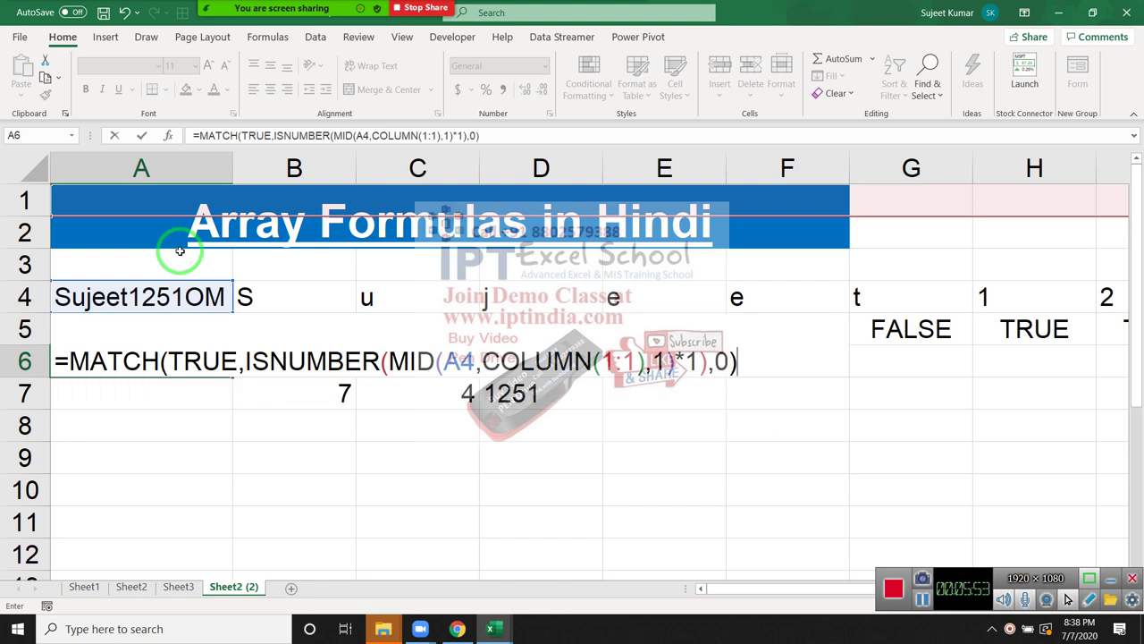
key(ctrl+shift+Return)
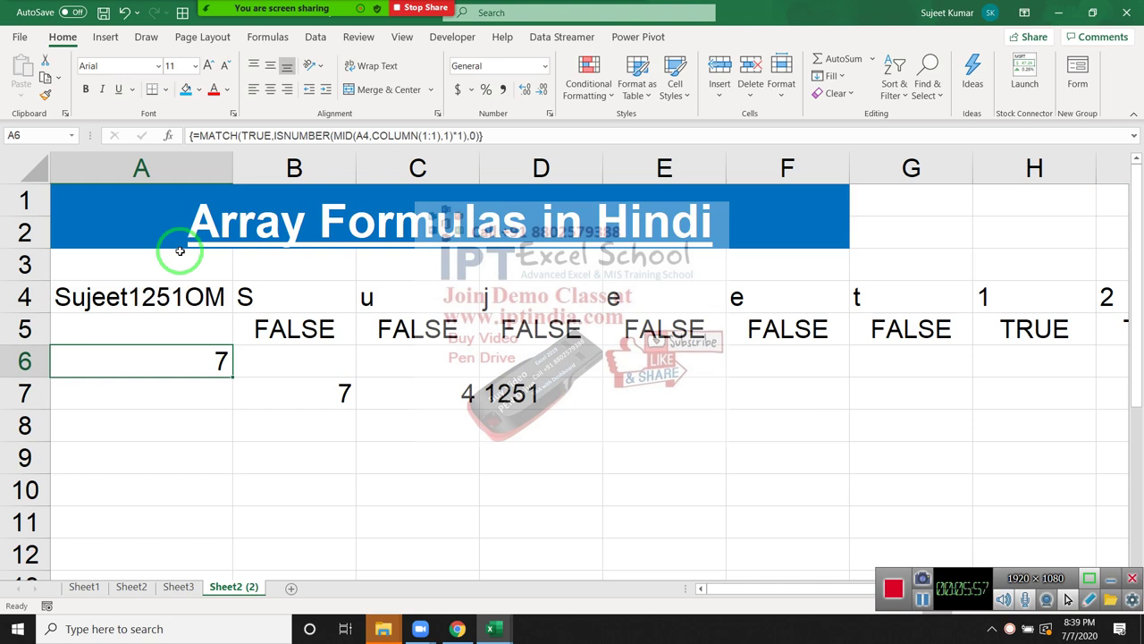
key(Down)
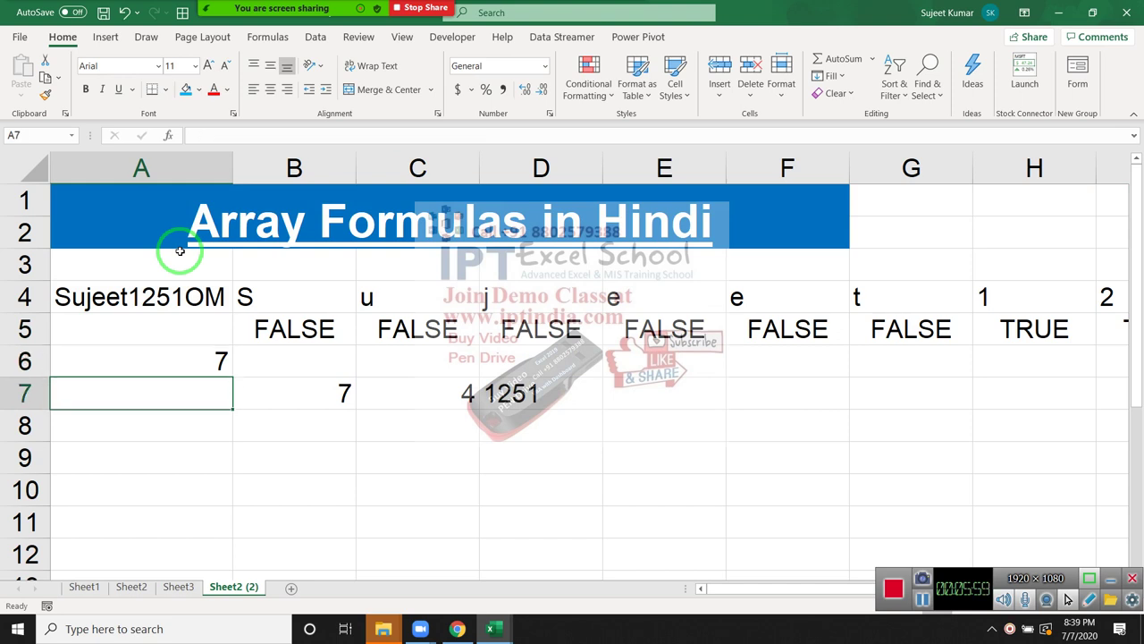
- In A7, start =COUNTIF(ISNUMBER(MID( using function autocomplete
text(=cou)
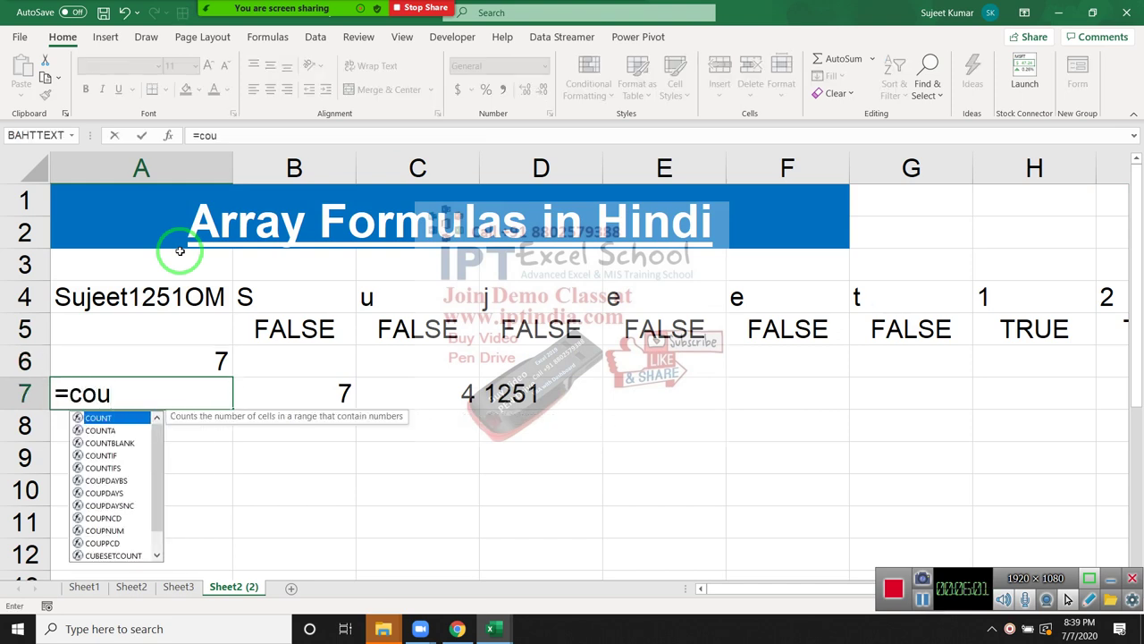
key(Down)
key(Down)
key(Down)
key(Escape)
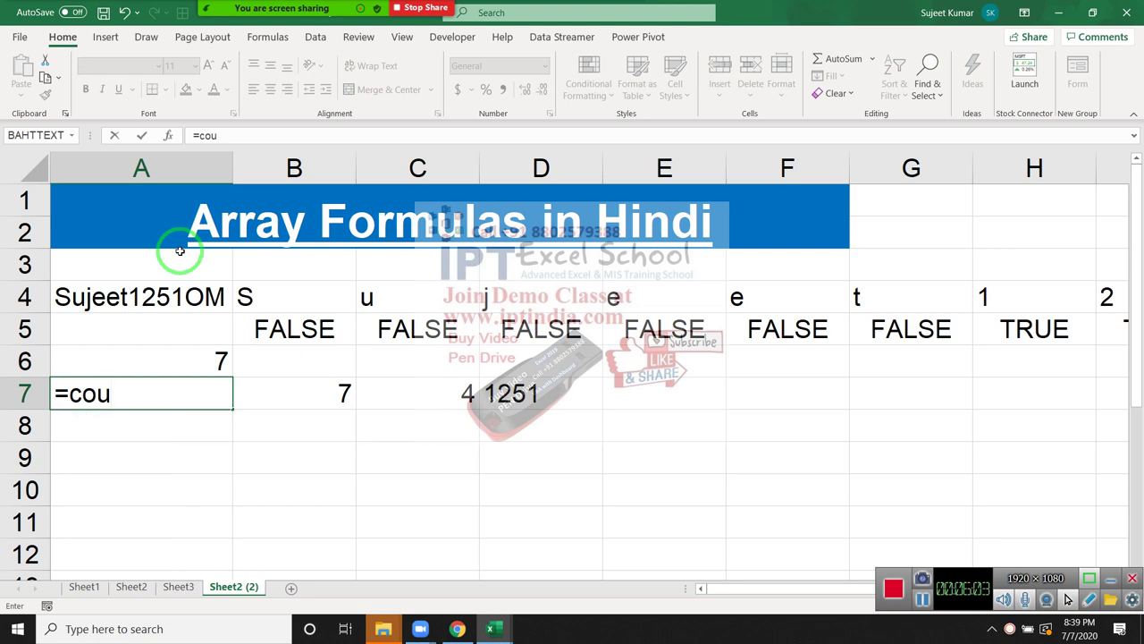
key(BackSpace)
key(BackSpace)
key(BackSpace)
text(cou)
key(Down)
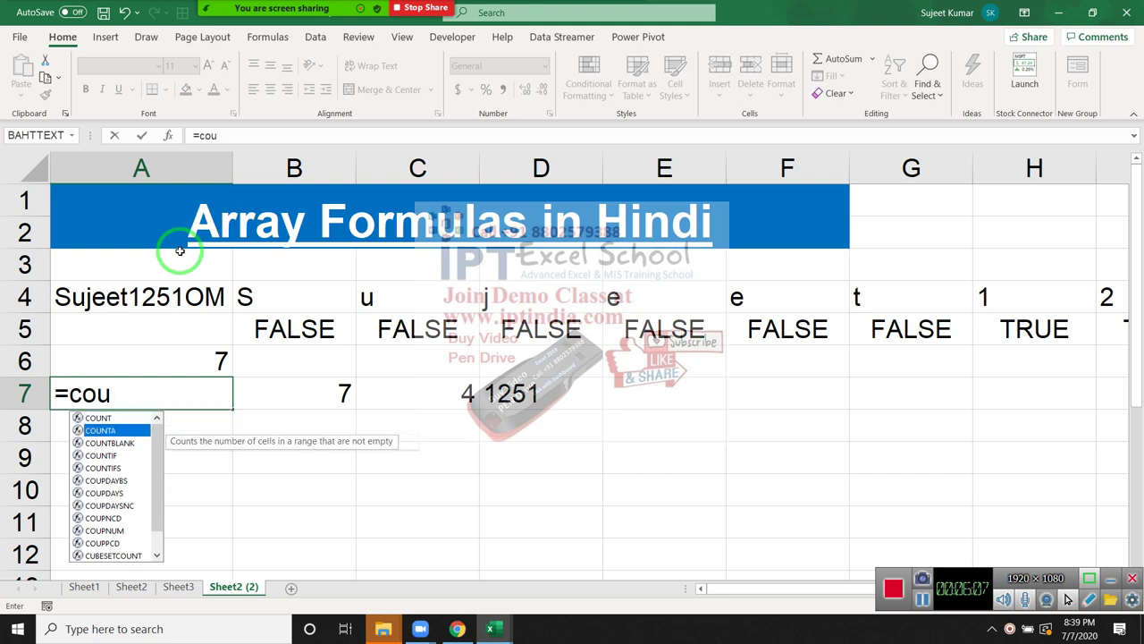
key(Down)
key(Down)
key(Tab)
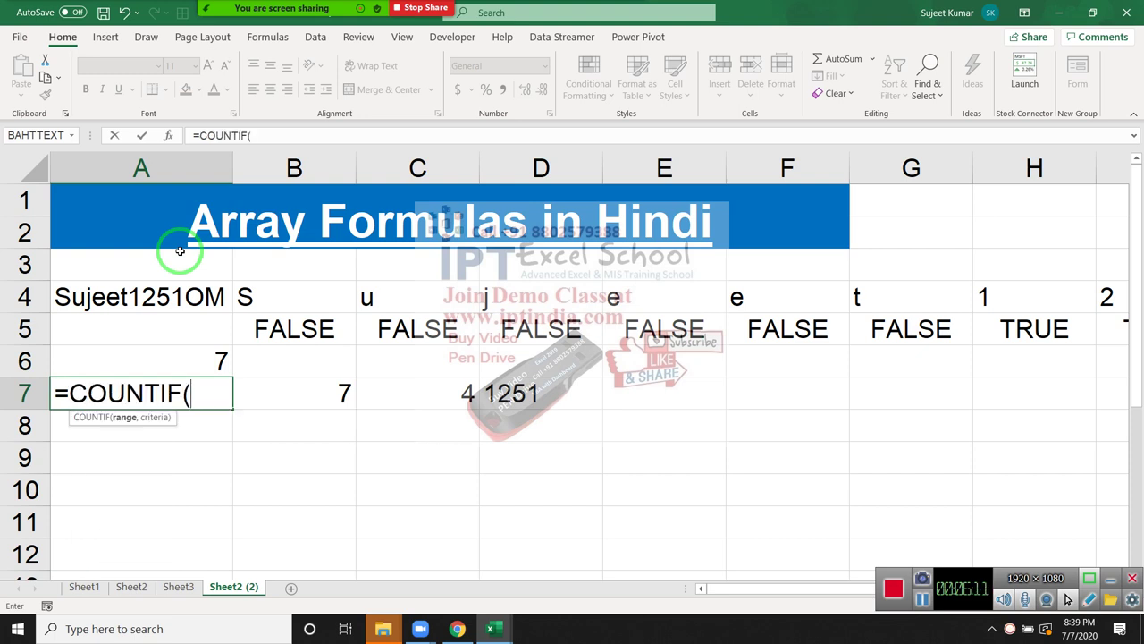
text(is)
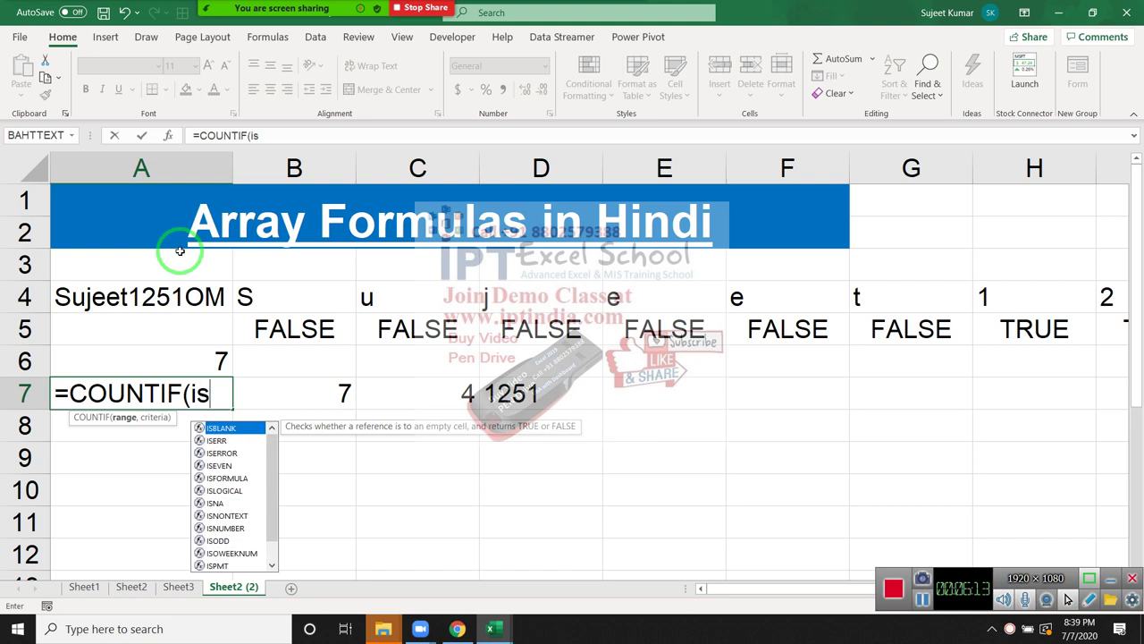
text(n)
key(Down)
key(Down)
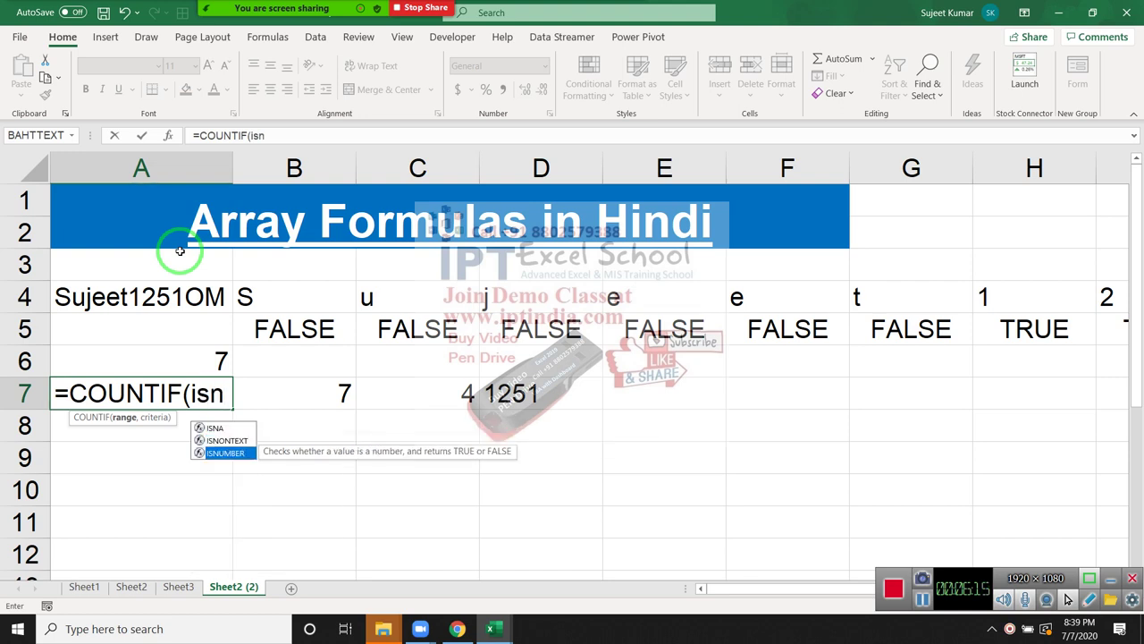
key(Tab)
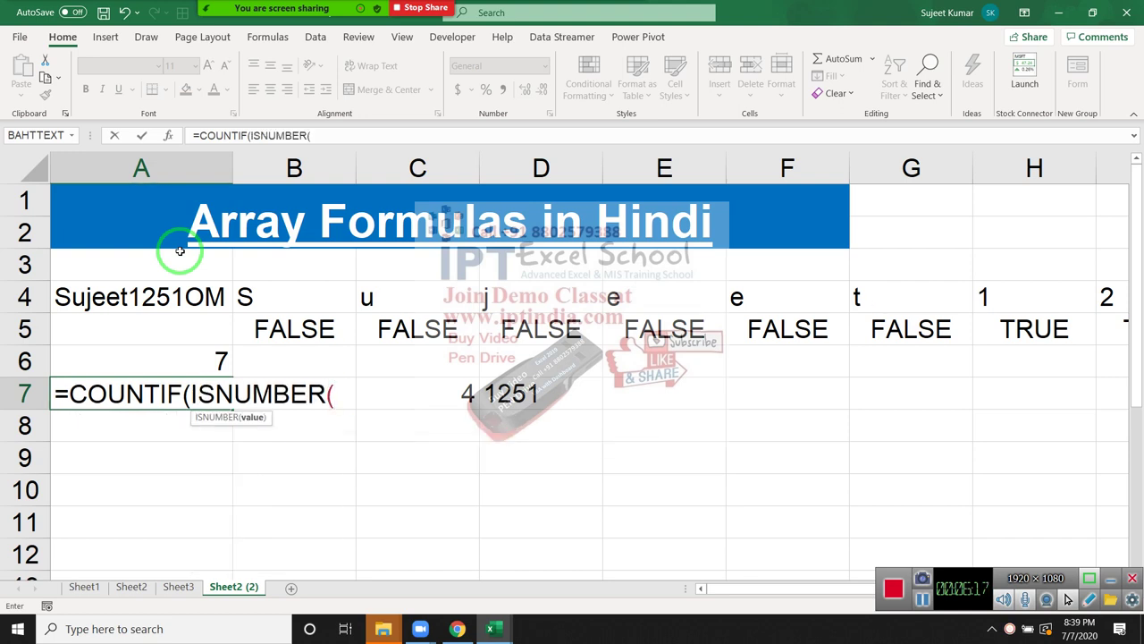
text(mi)
key(Tab)
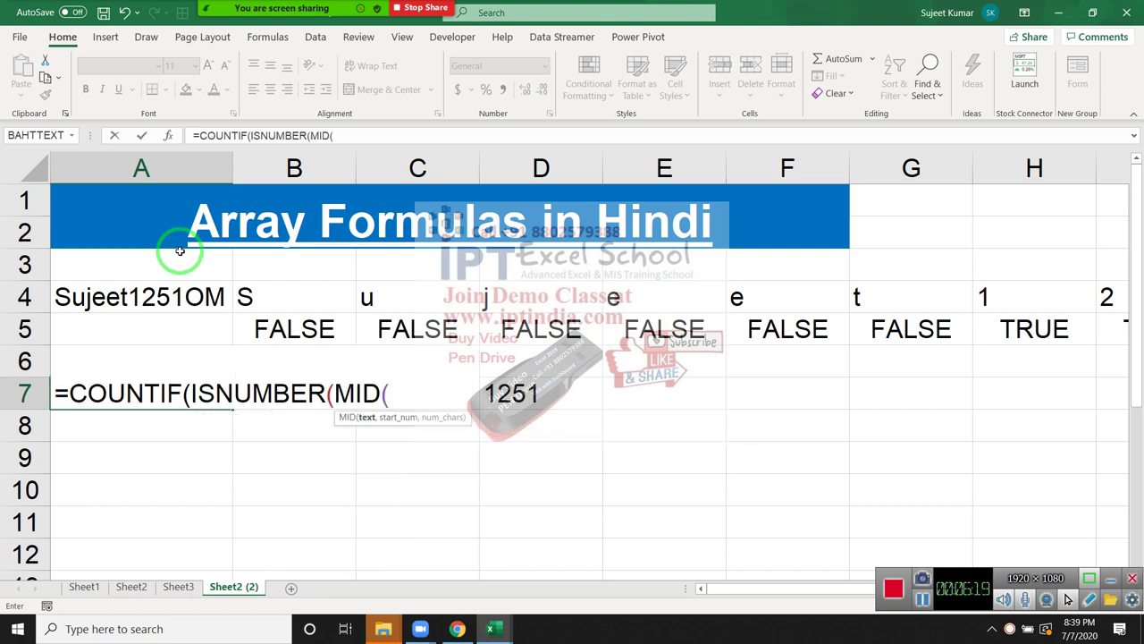
- Fill in MID's arguments A4,COLUMN(1:1),1)*1 and TRUE as the COUNTIF criterion
key(Up)
key(Up)
key(Up)
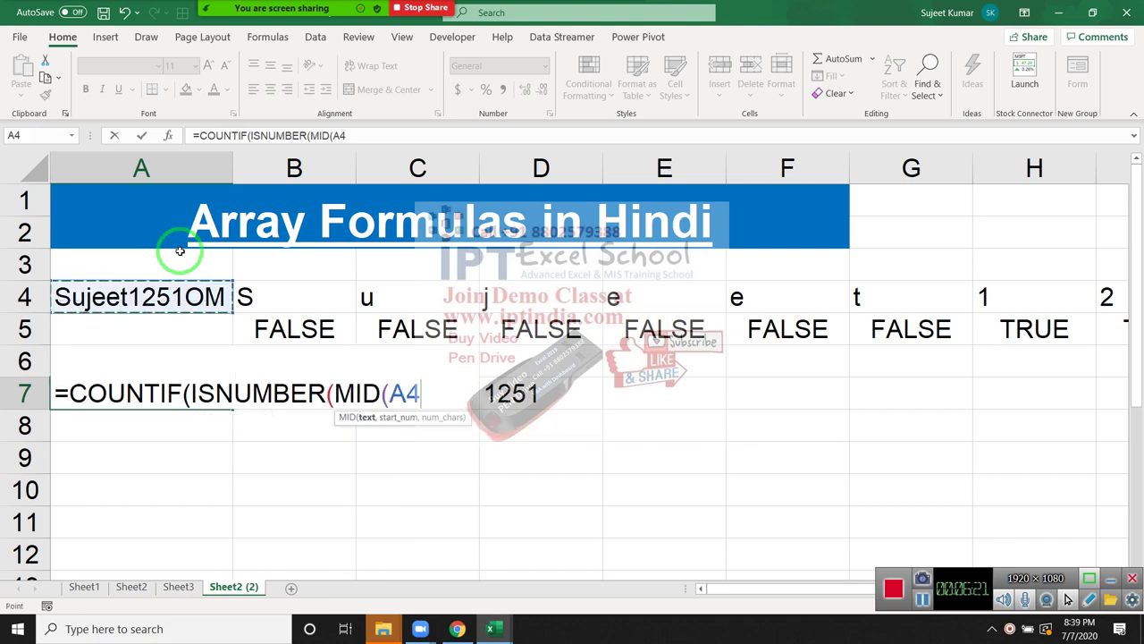
text(,)
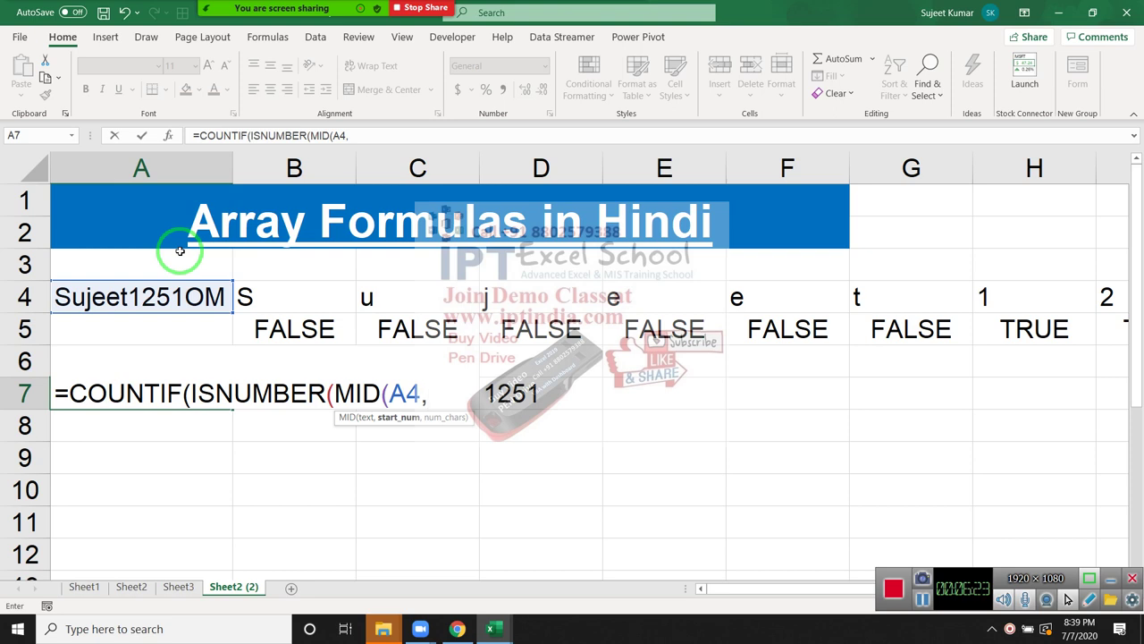
text(col)
key(Tab)
text(2)
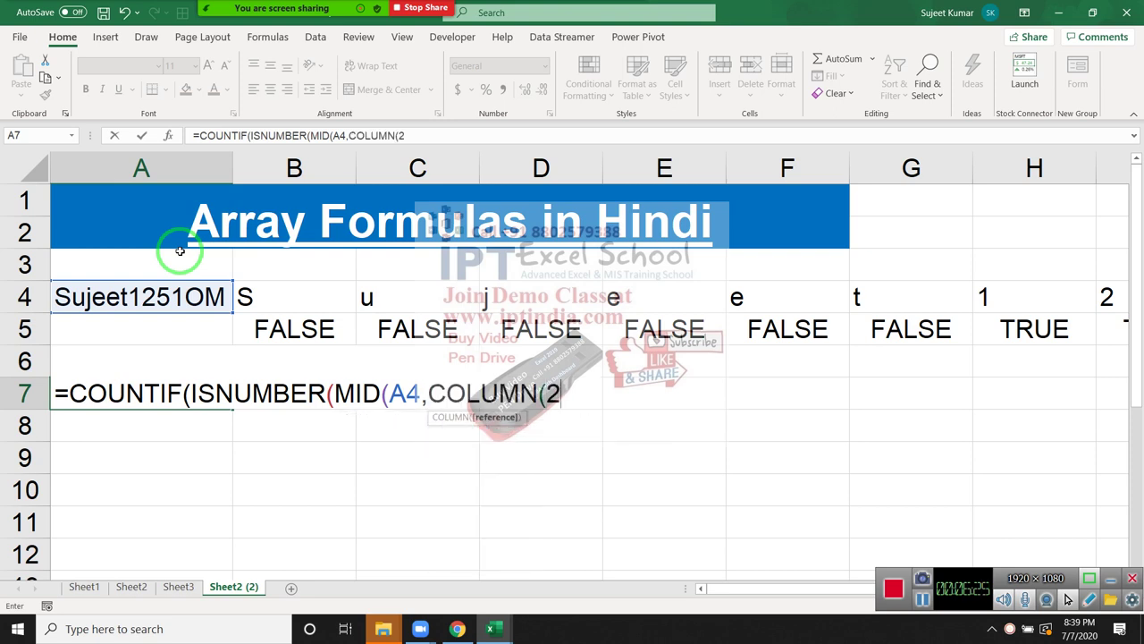
key(BackSpace)
text(1:)
text(1),)
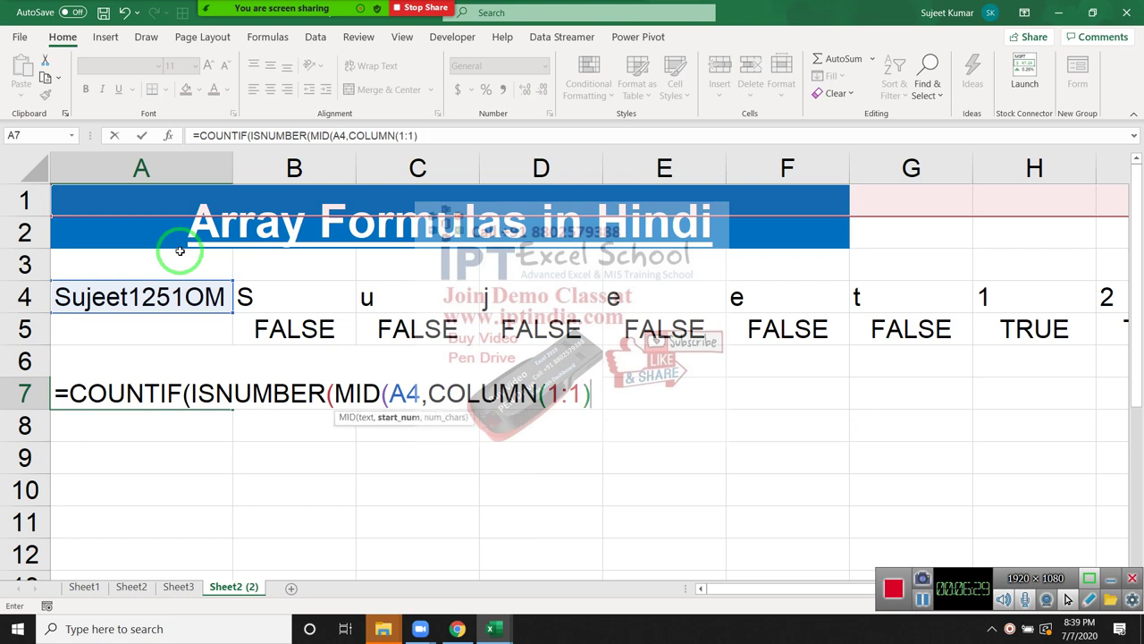
text(1))
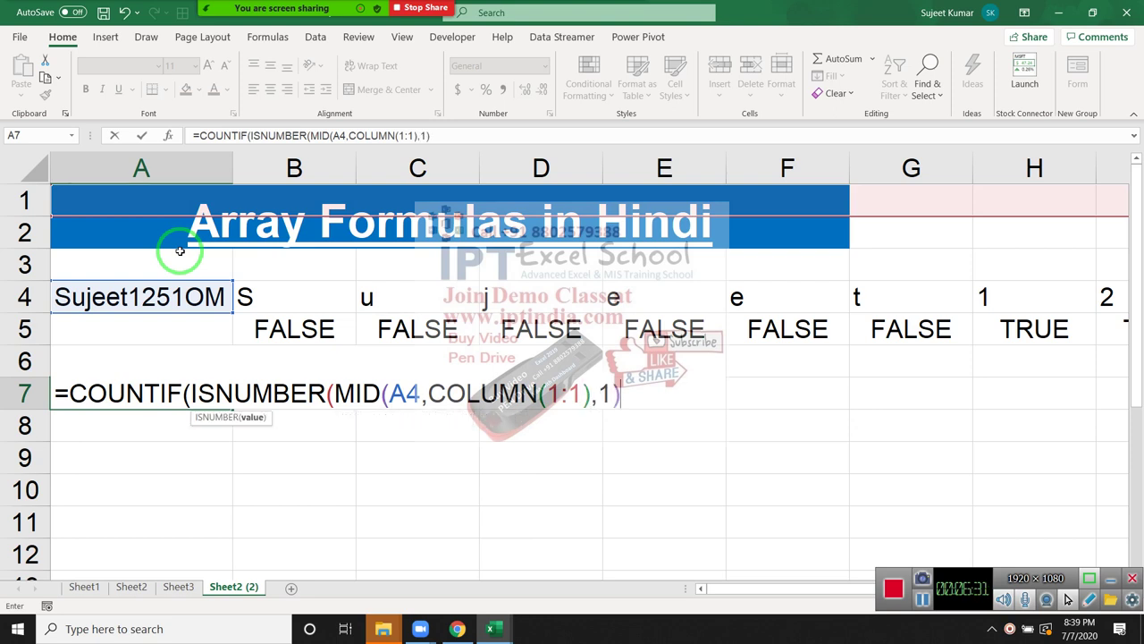
text(*1))
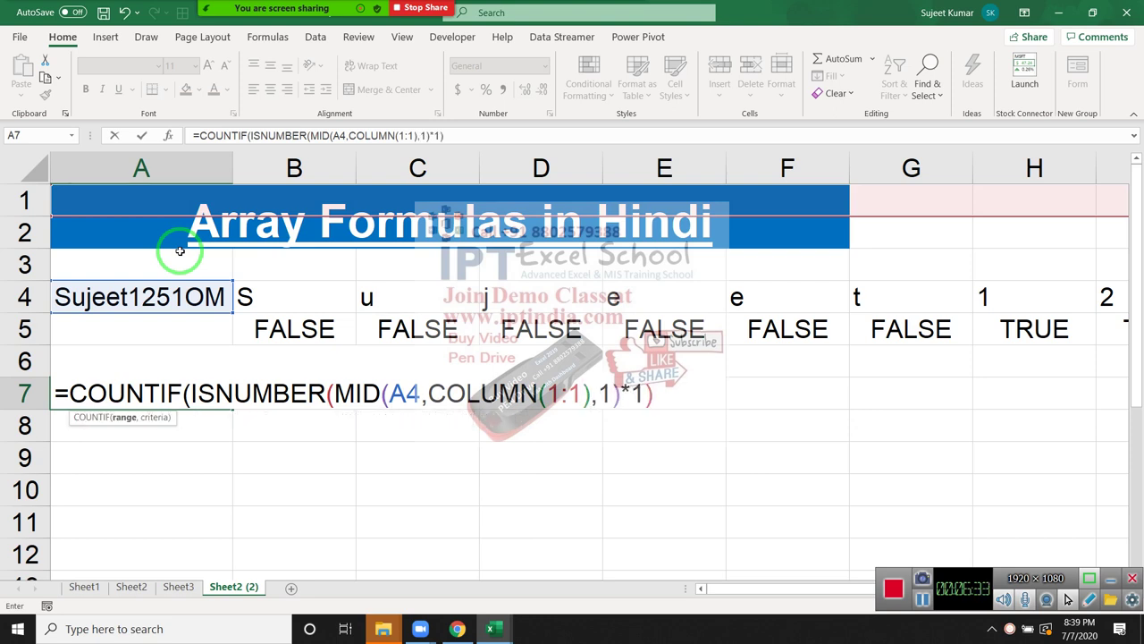
text(,)
text(true)
key(Tab)
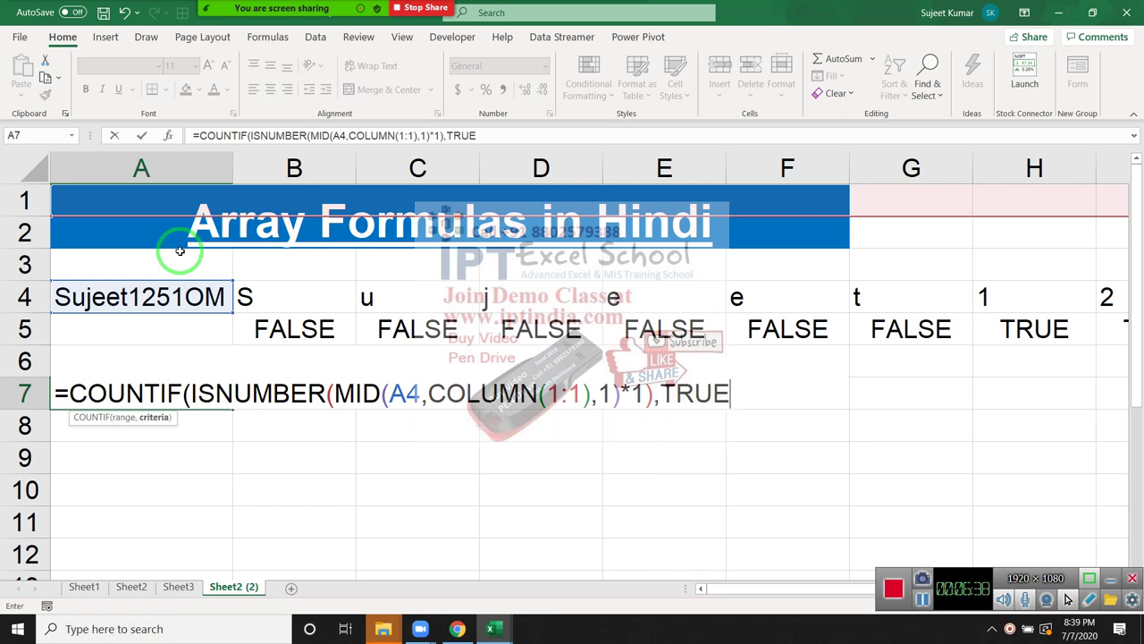
text())
- Dismiss the formula error, re-enter A7 as an array formula, then return to A6
key(Return)
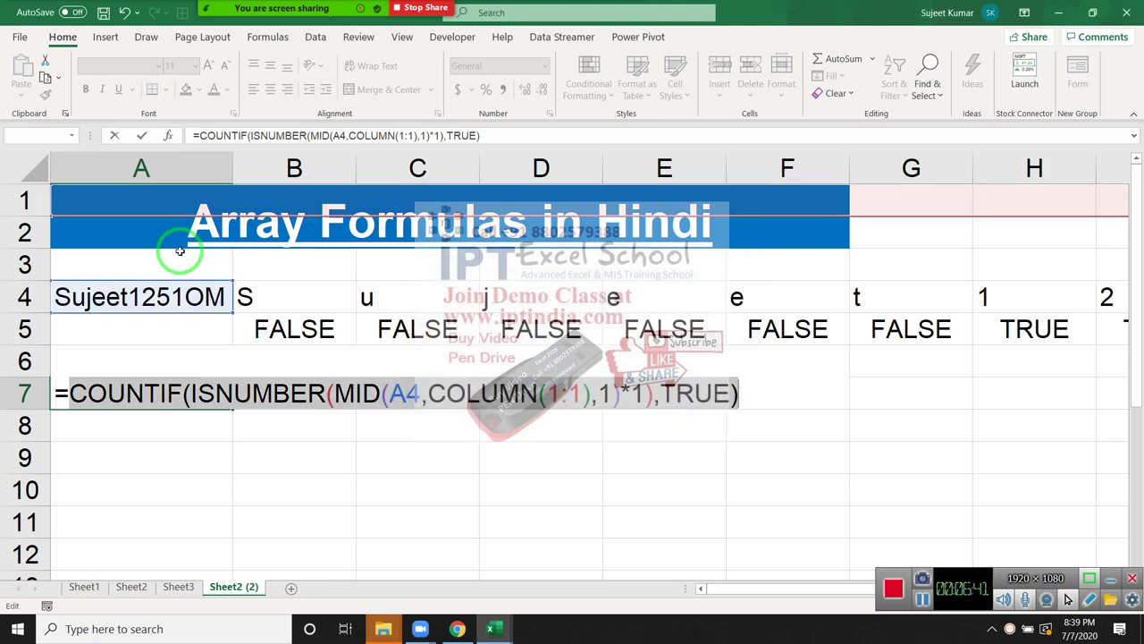
key(Return)
key(Return)
key(Left)
key(Right)
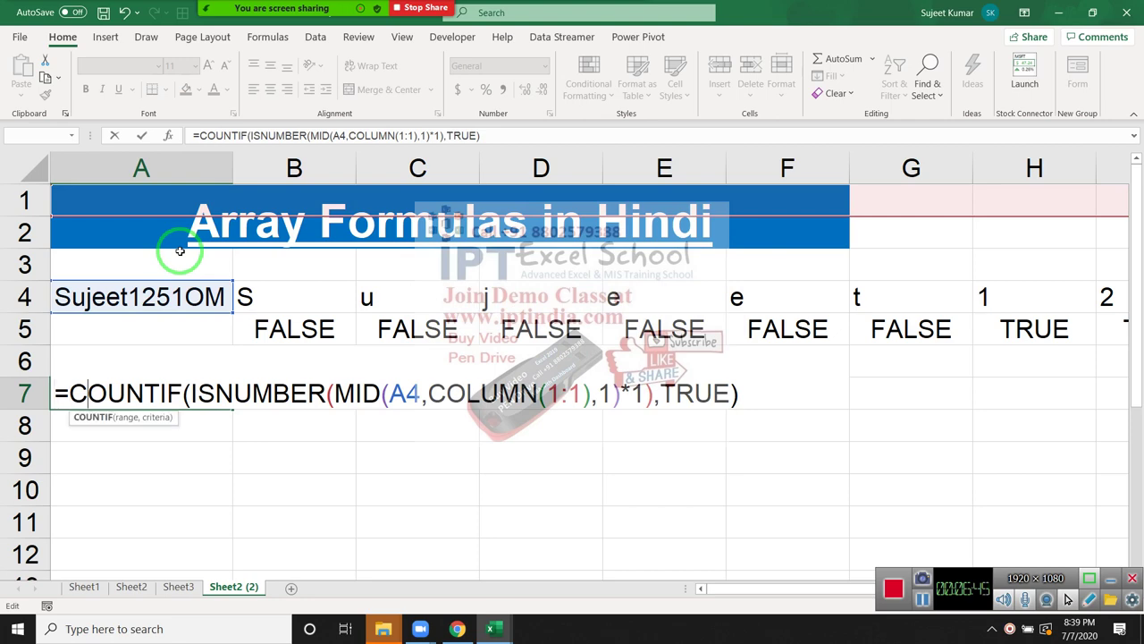
key(Right)
key(Right)
key(Right)
key(Right)
key(Right)
key(Right)
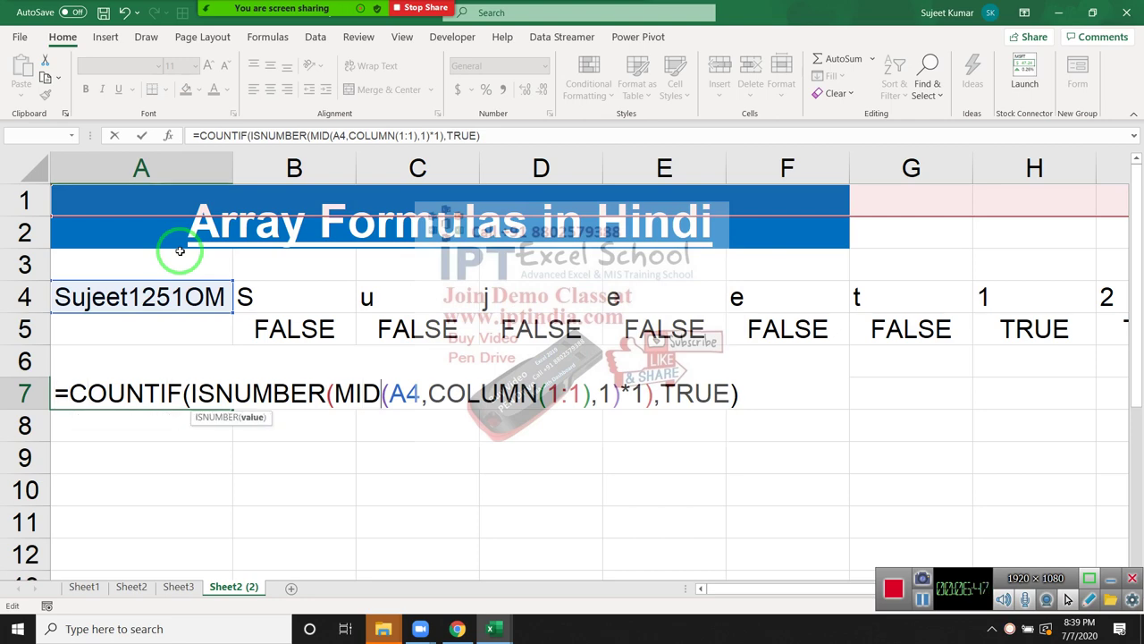
key(Right)
key(Right)
key(Right)
key(Right)
key(Right)
key(Right)
key(Right)
key(Right)
key(Right)
key(Right)
key(Right)
key(Right)
key(Right)
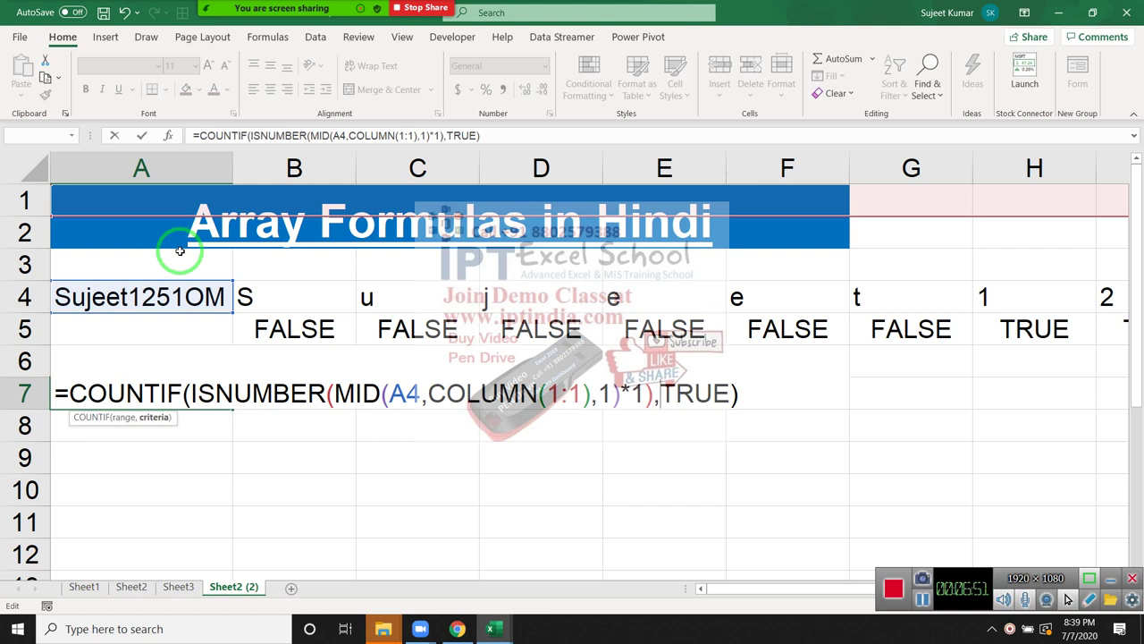
key(ctrl+shift+Return)
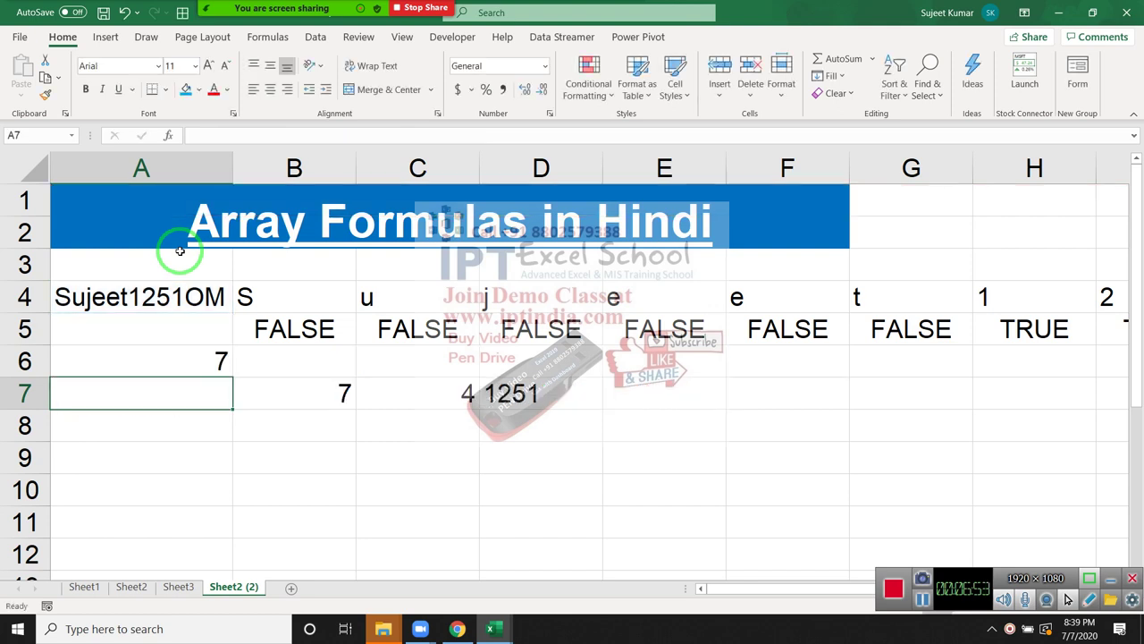
key(Up)
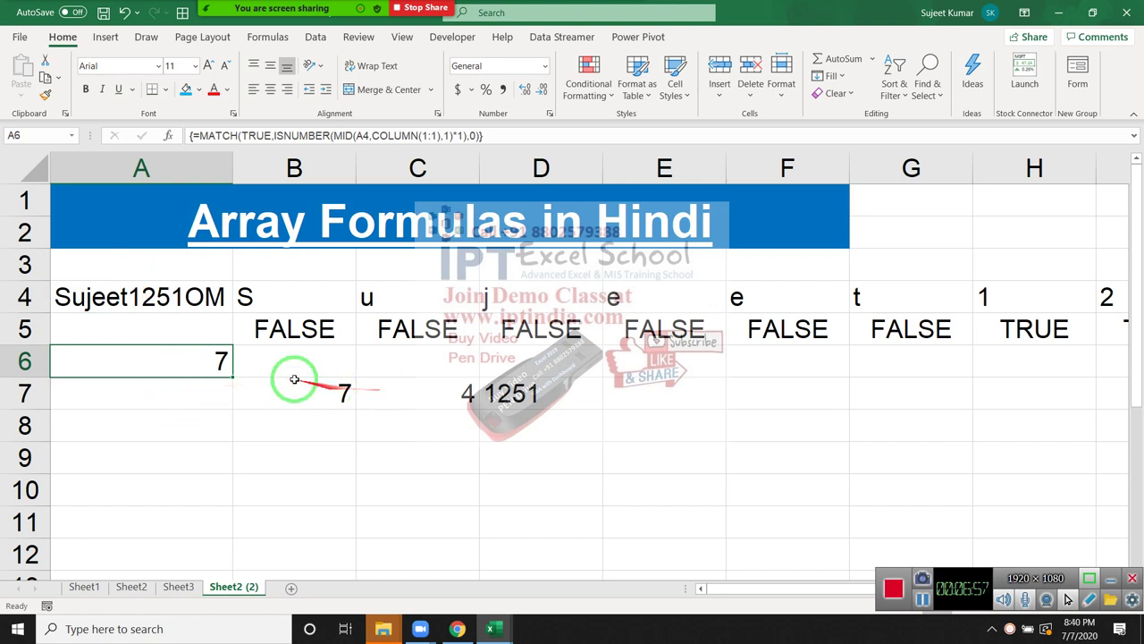
- In A7, begin =MID(A4,A6,COUNTIF( as the digit-extraction formula
click(181, 382)
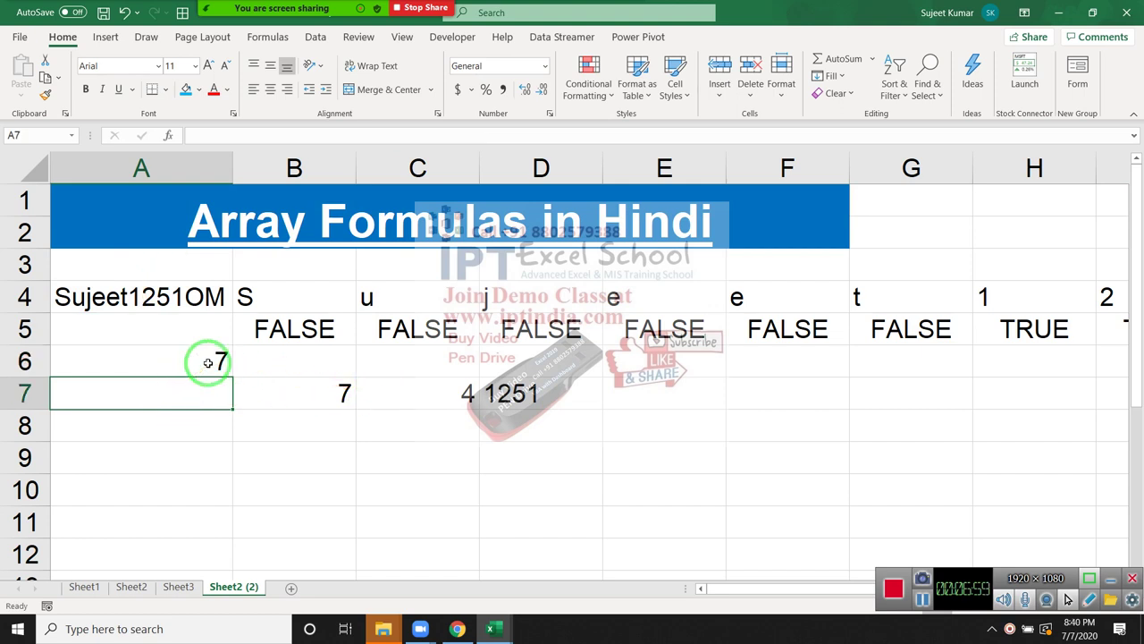
text(=mid)
key(Tab)
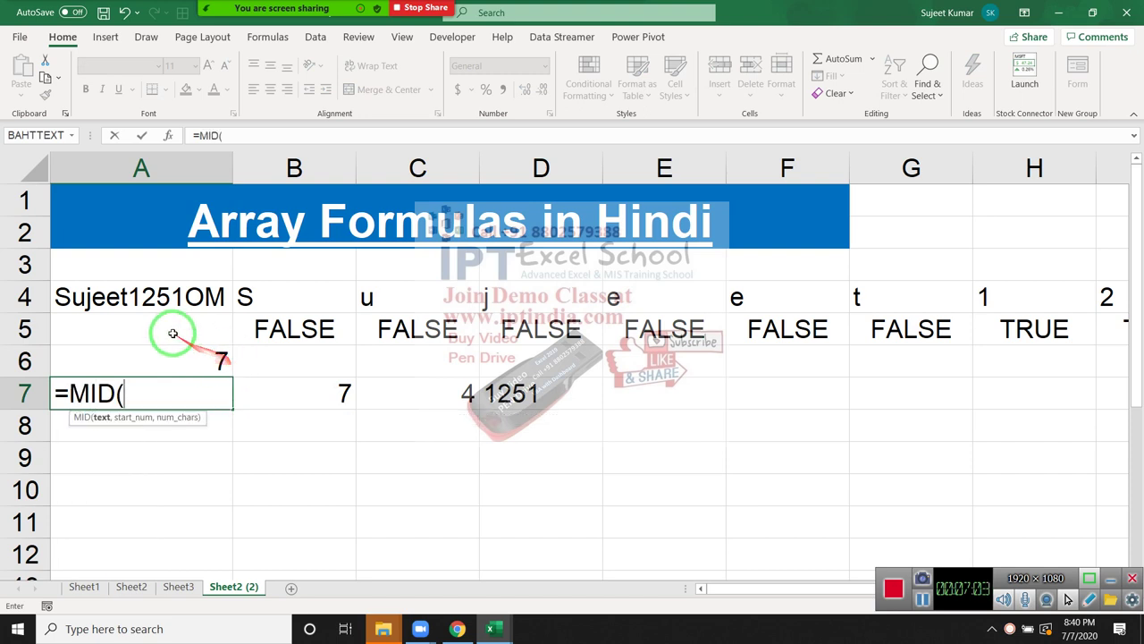
click(156, 302)
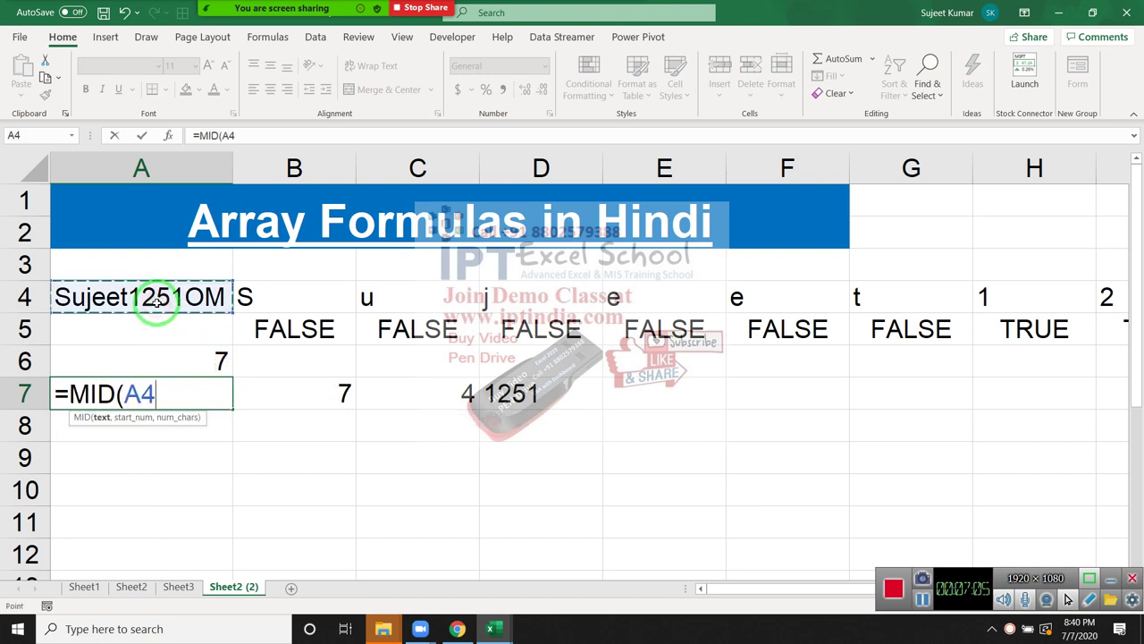
text(,)
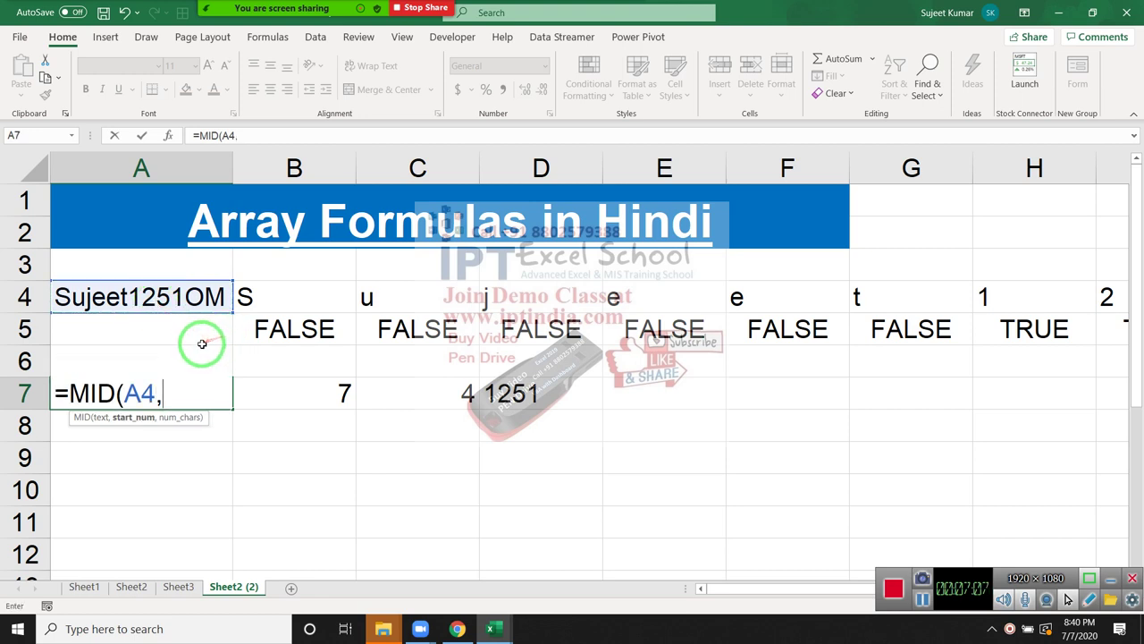
click(202, 339)
click(204, 347)
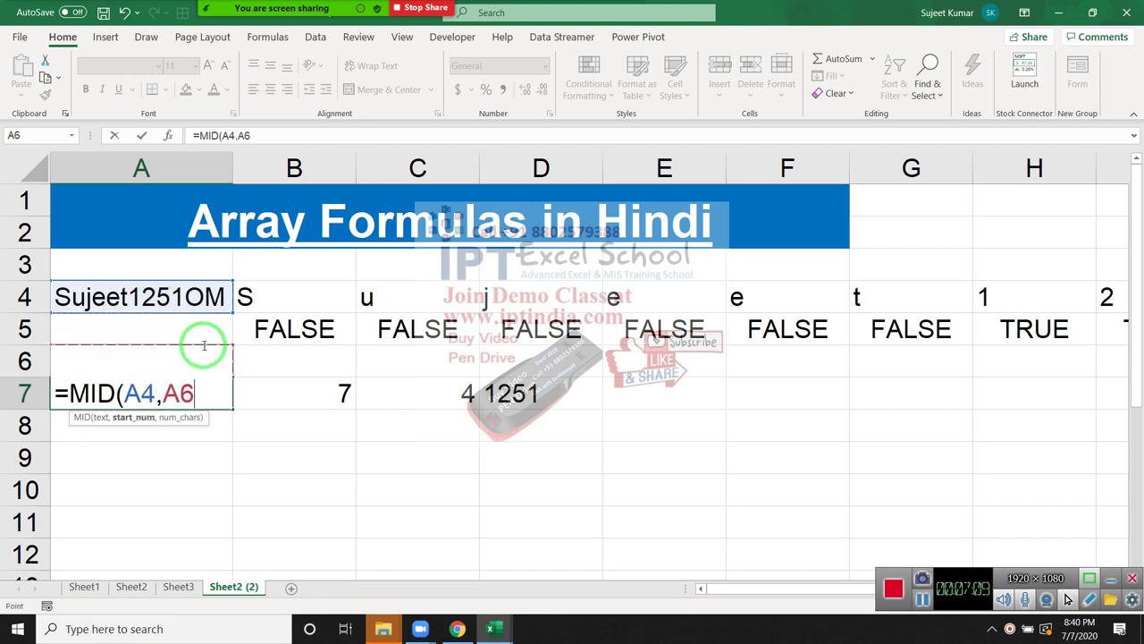
text(,)
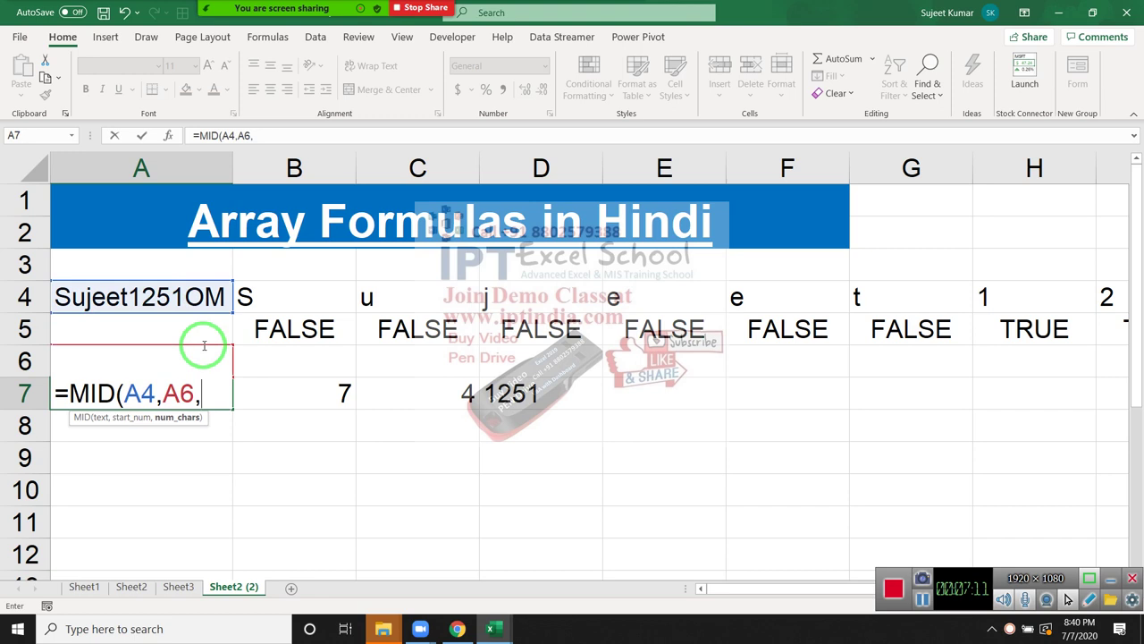
text(coun)
key(Down)
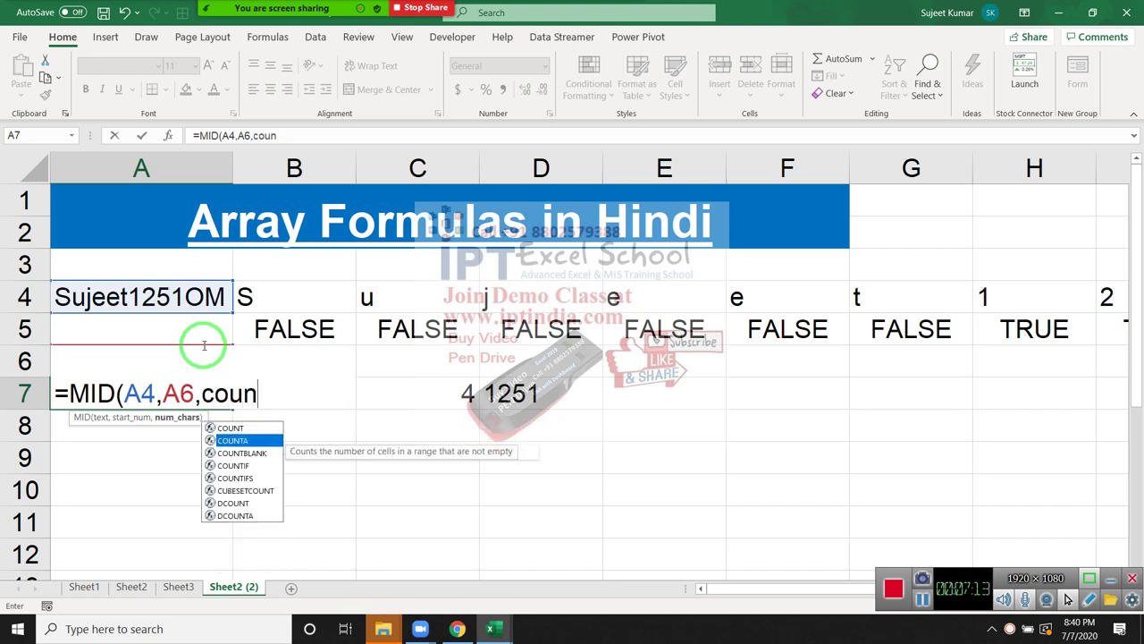
key(Down)
key(Down)
key(Tab)
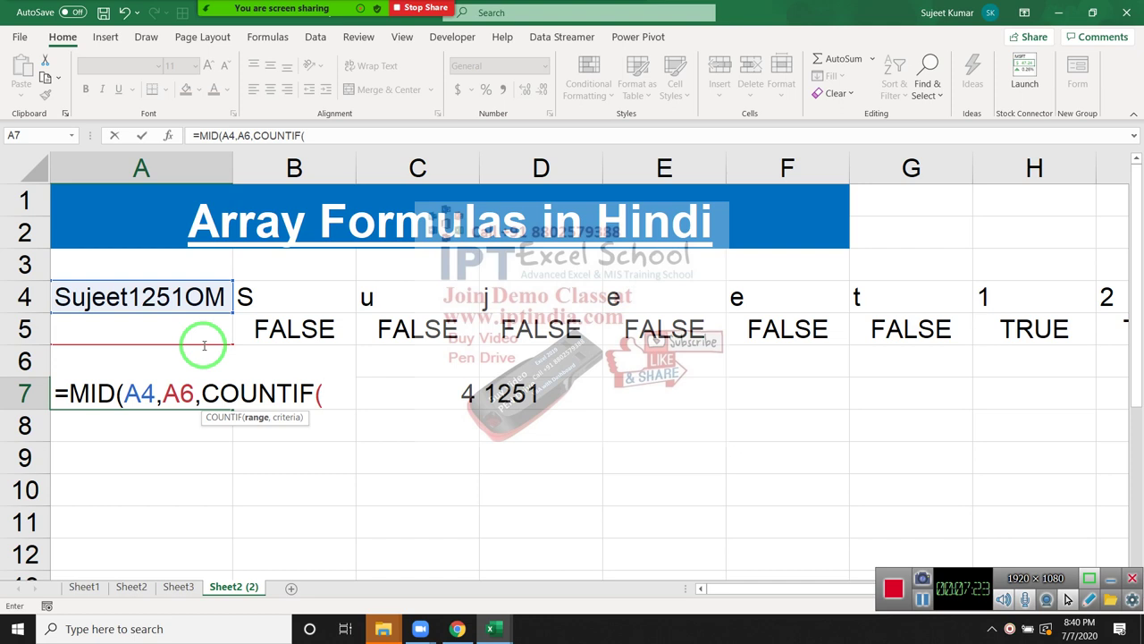
- Add ISNUMBER(MID(A4,COLUMN(1:1),1)*1) with TRUE as COUNTIF's criterion, replacing a mistaken ISTEXT
text(iste)
key(Tab)
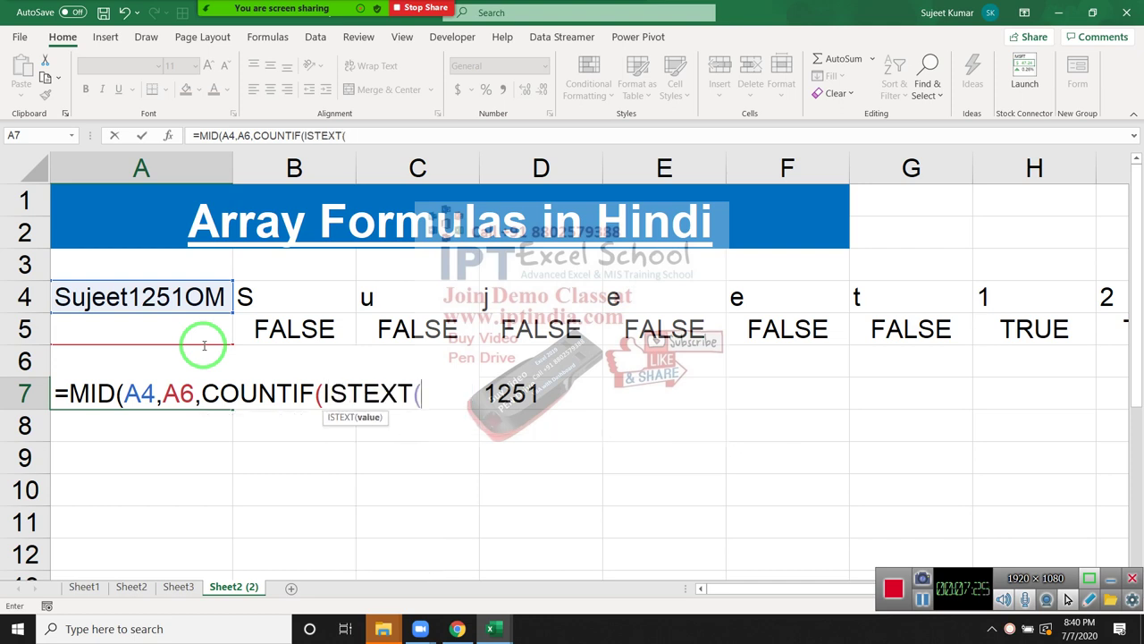
key(BackSpace)
key(BackSpace)
key(BackSpace)
key(BackSpace)
key(BackSpace)
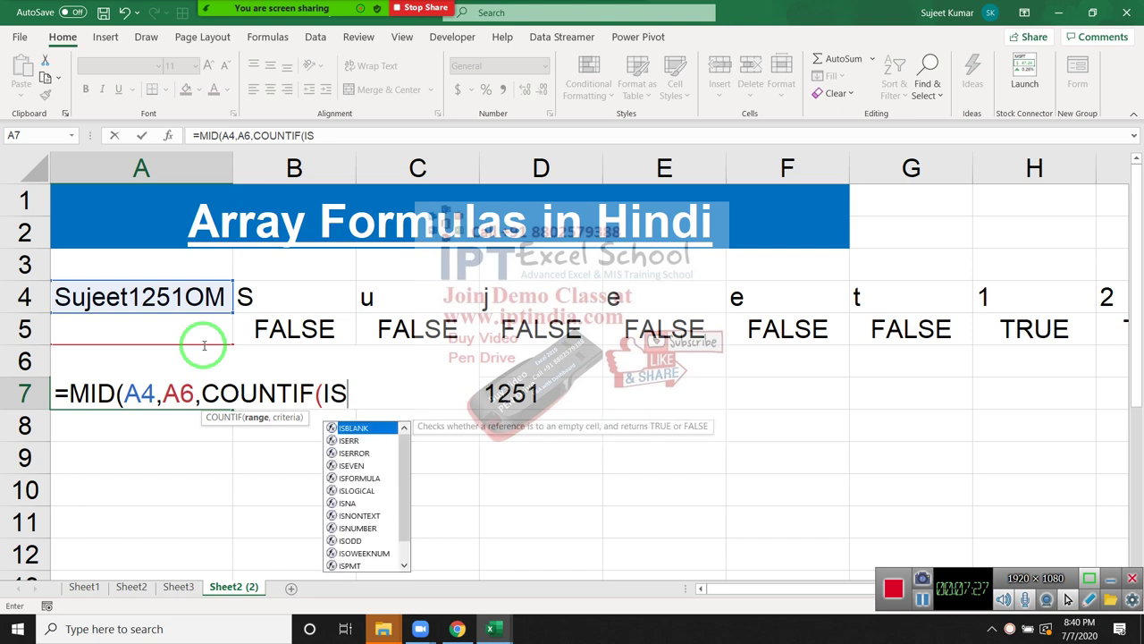
text(n)
key(Down)
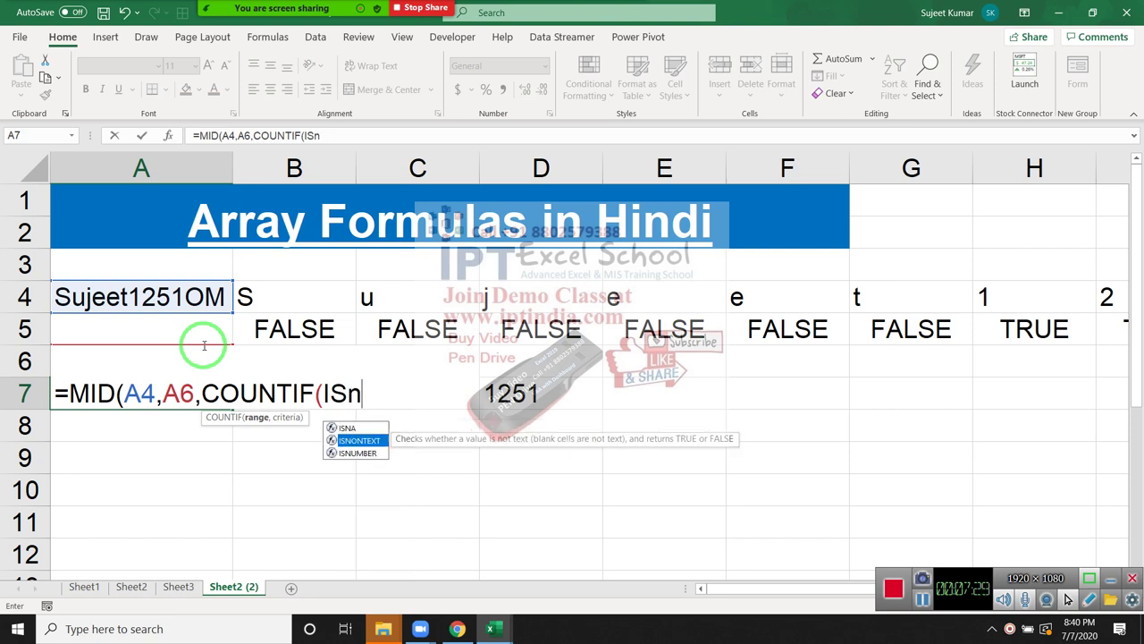
key(Down)
key(Tab)
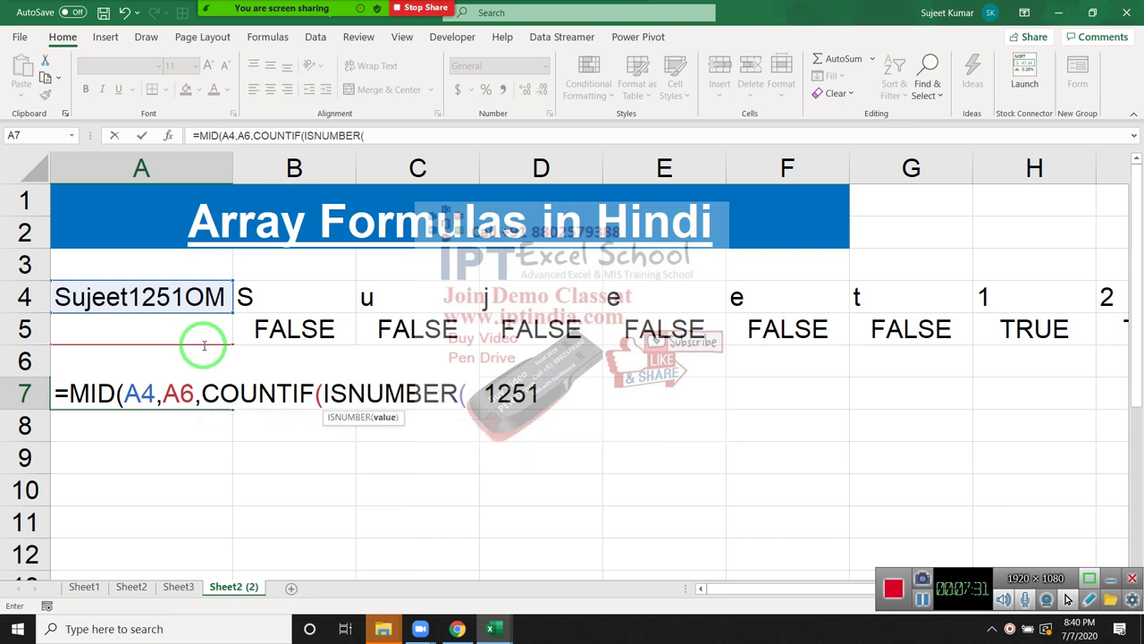
text(mid)
key(Tab)
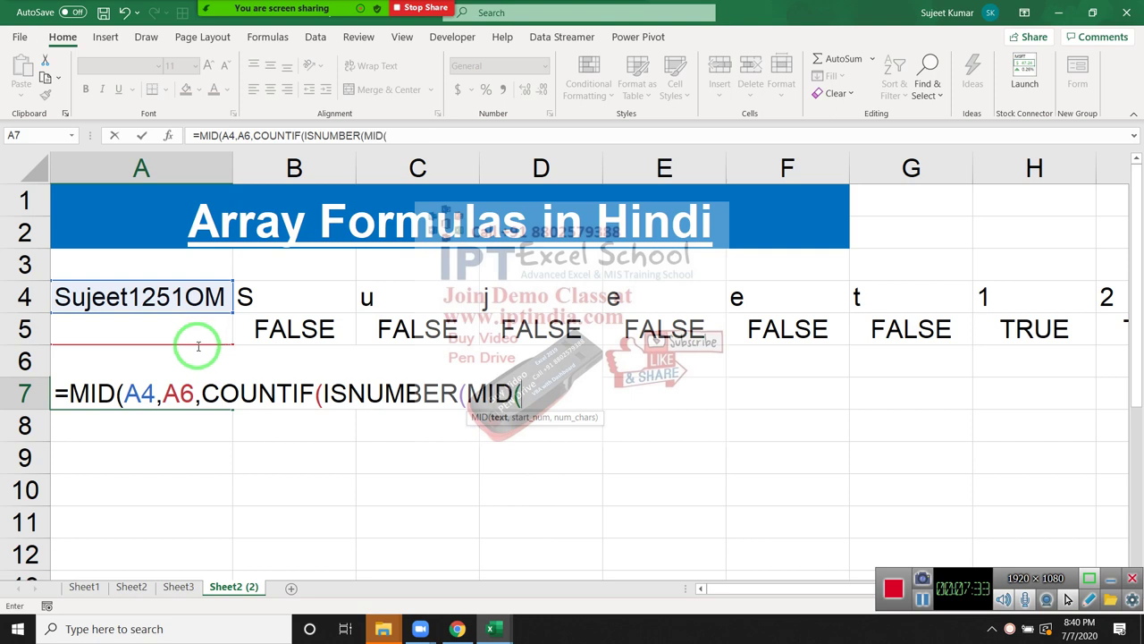
click(176, 298)
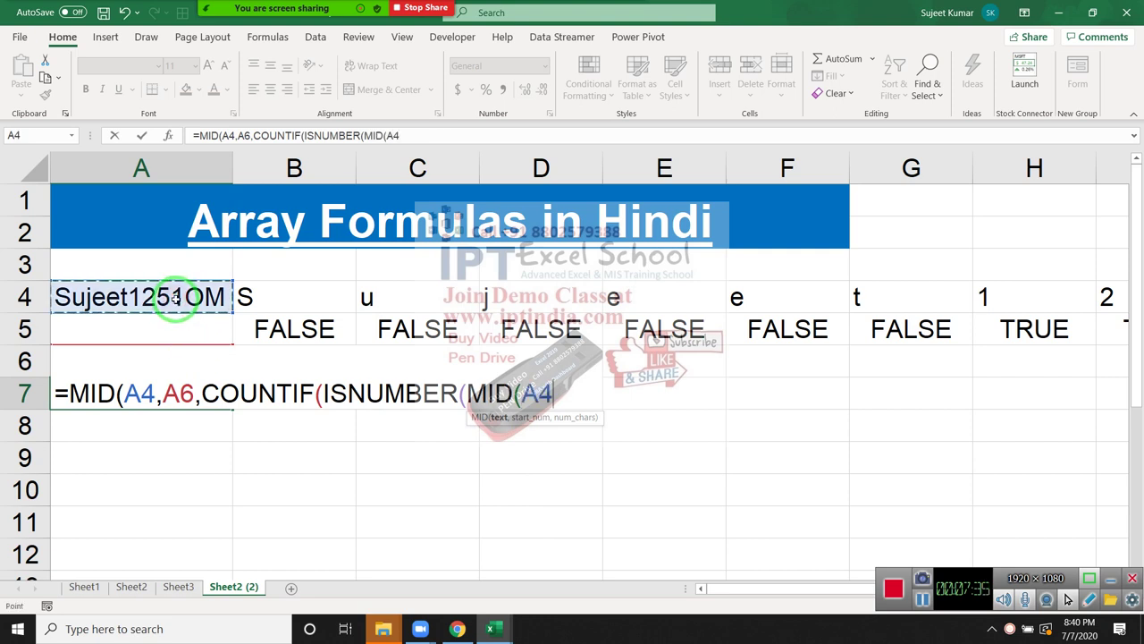
text(,col)
key(Tab)
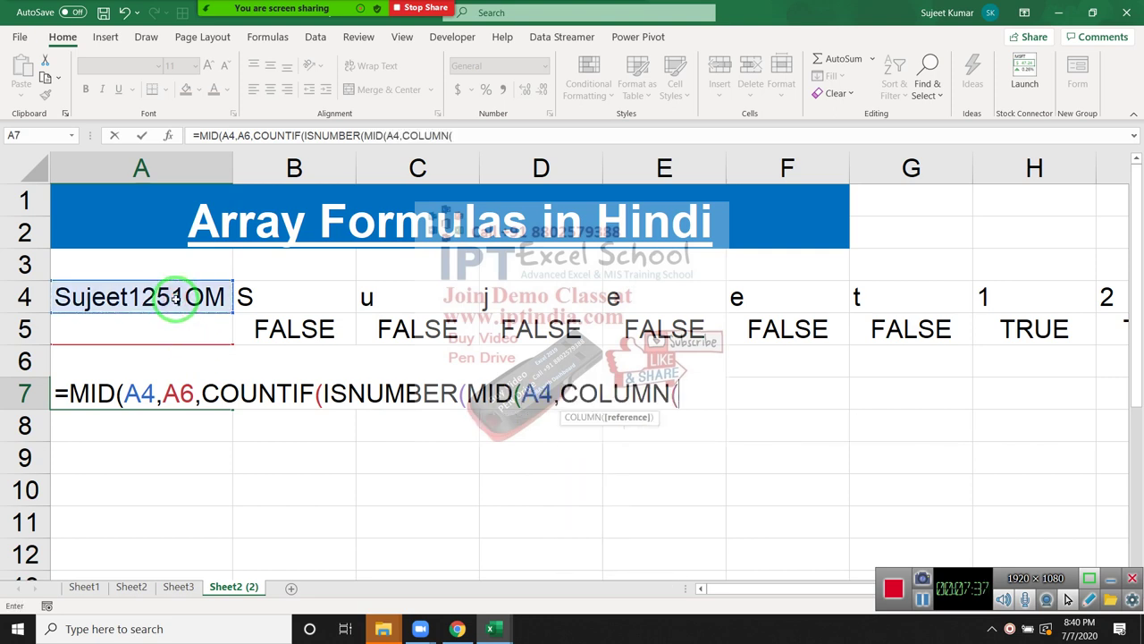
text(1:1)
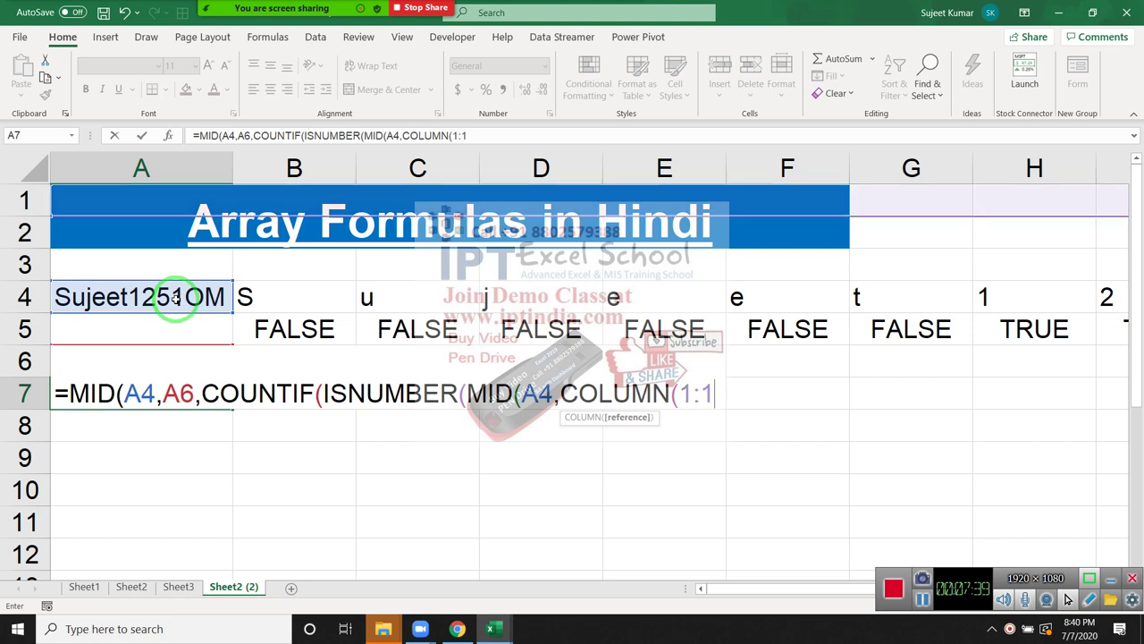
text(),)
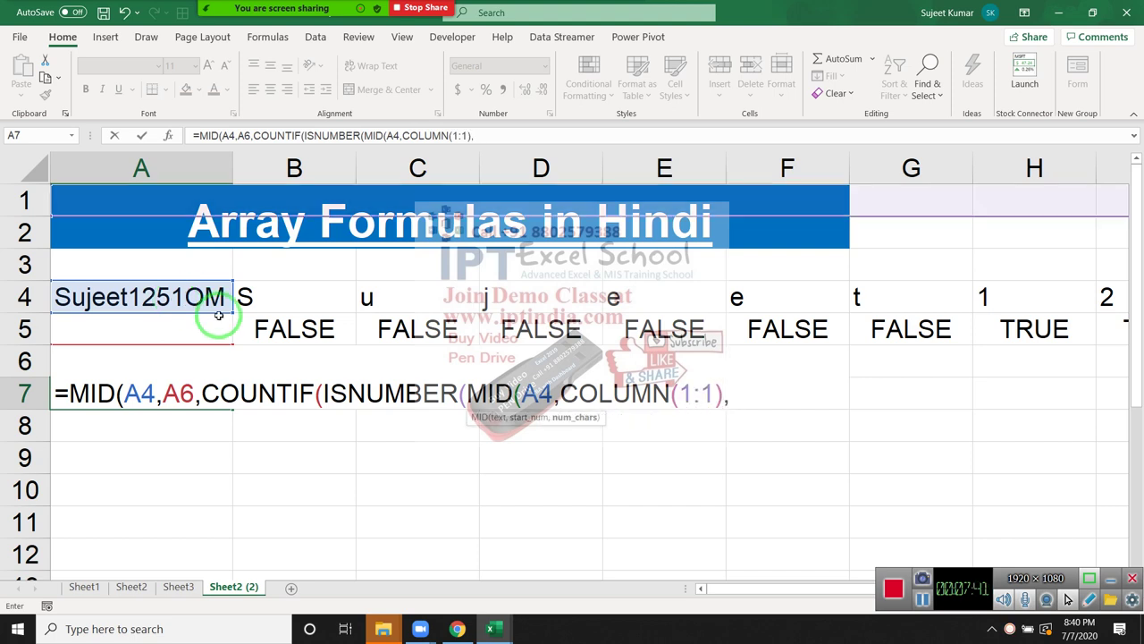
text(1)
text())
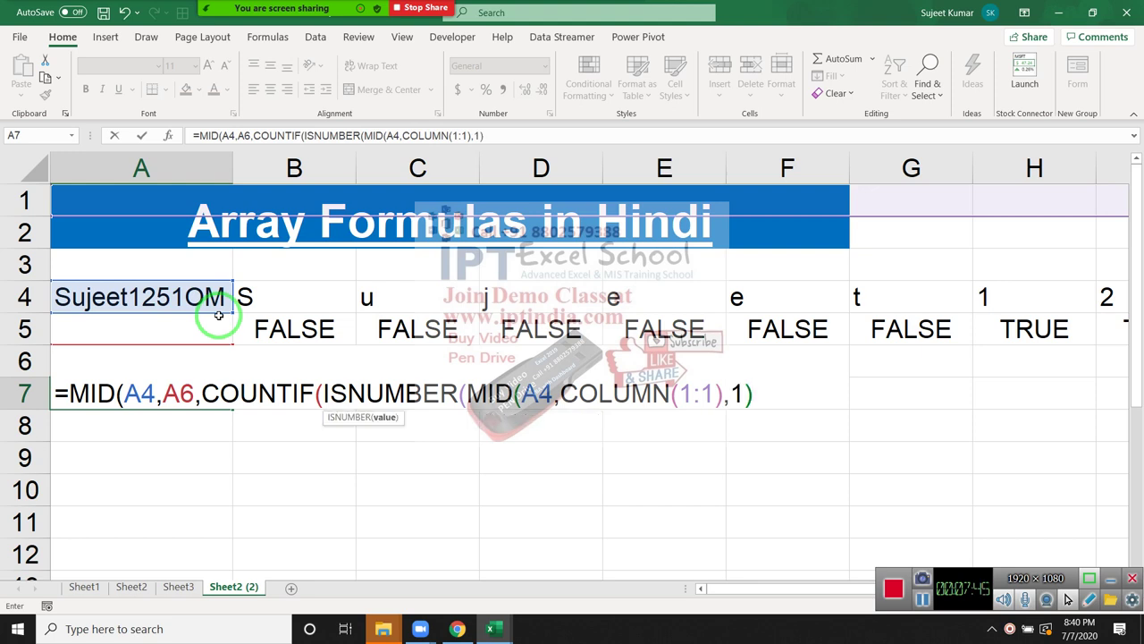
text(*1)
text())
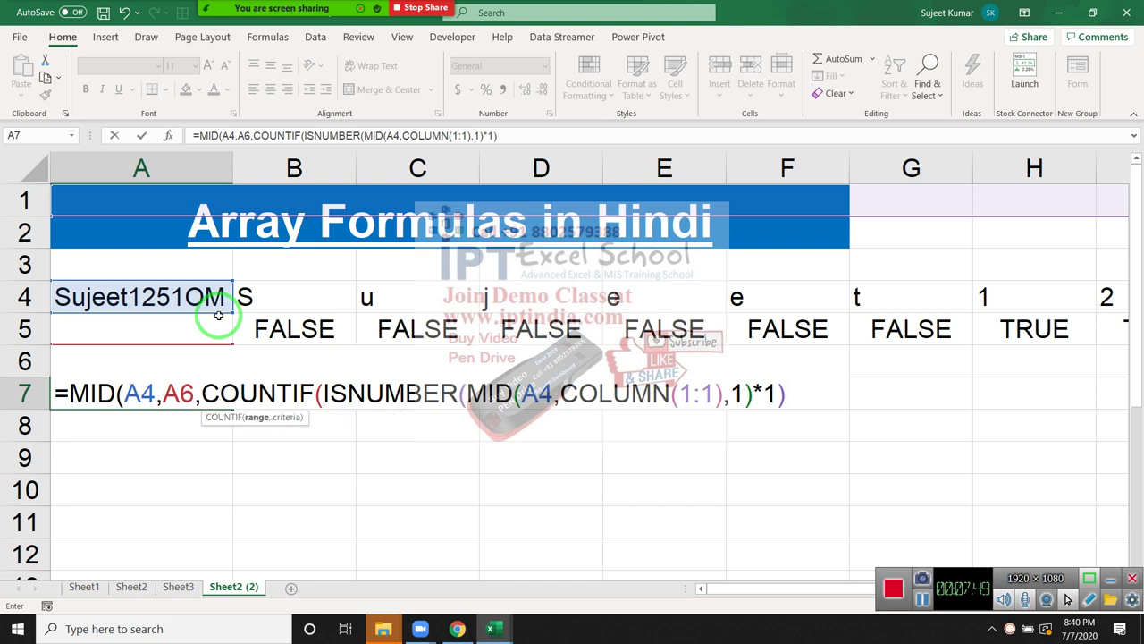
text(,t)
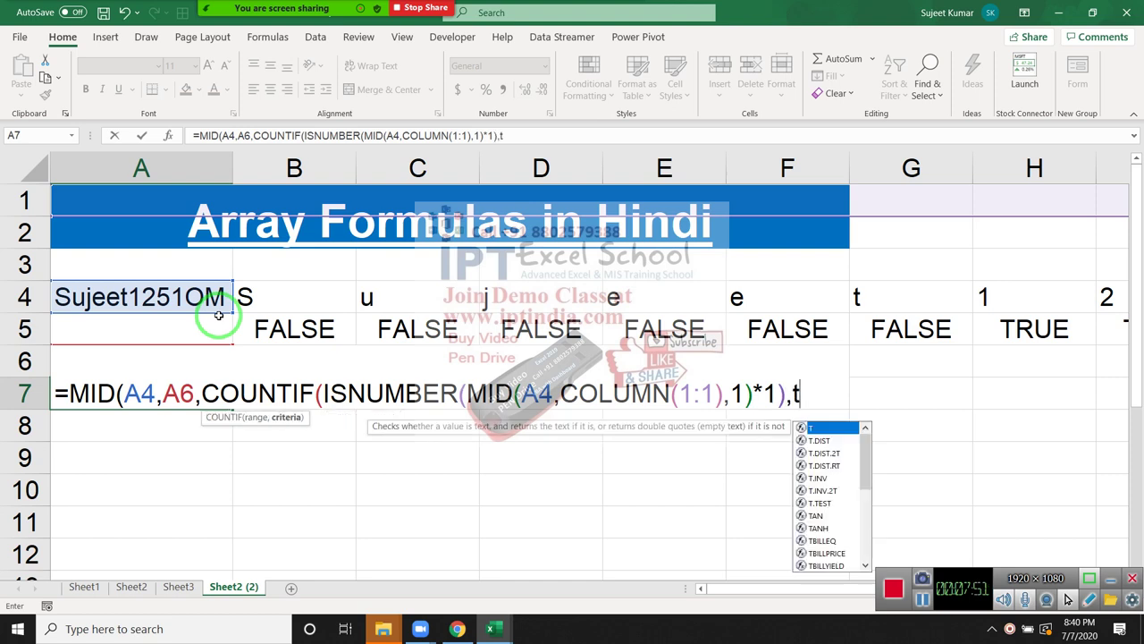
text(rue)
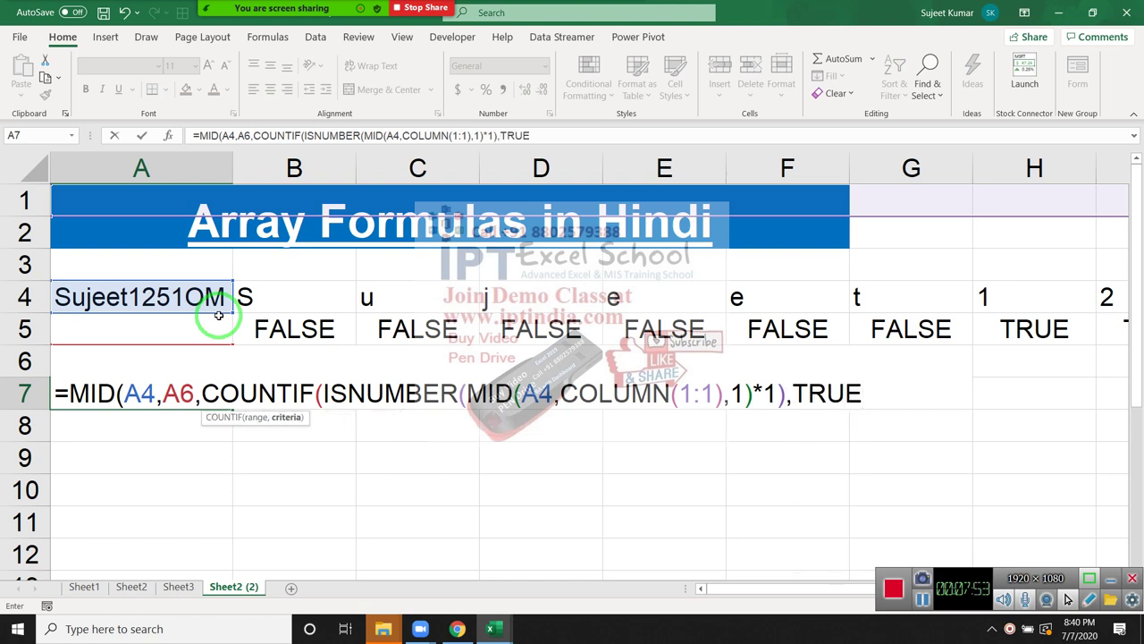
text())
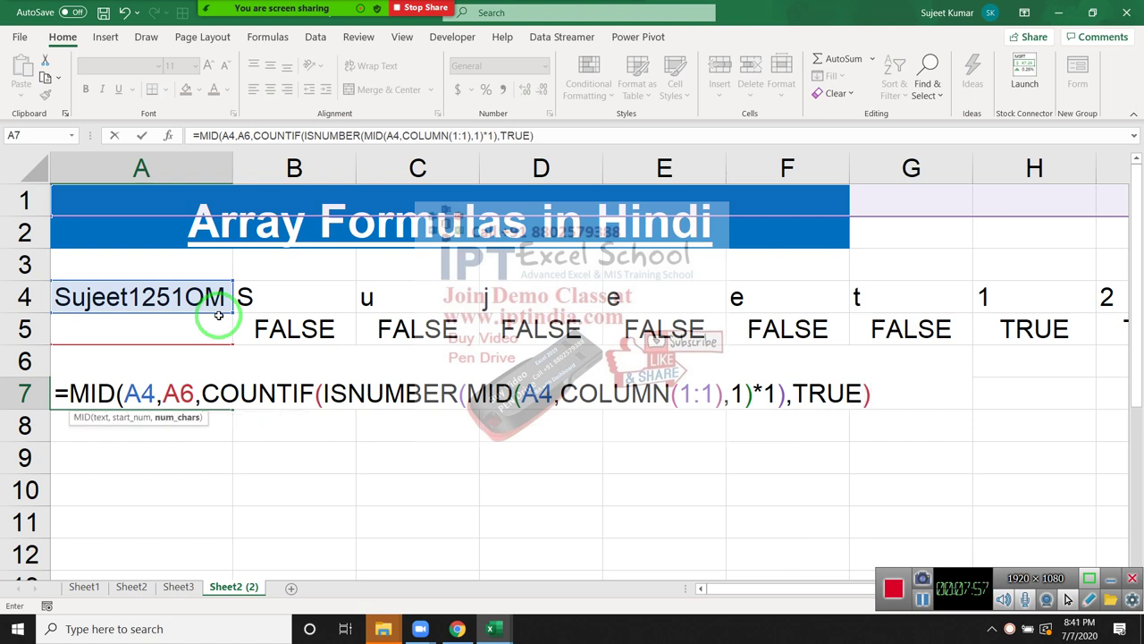
text())
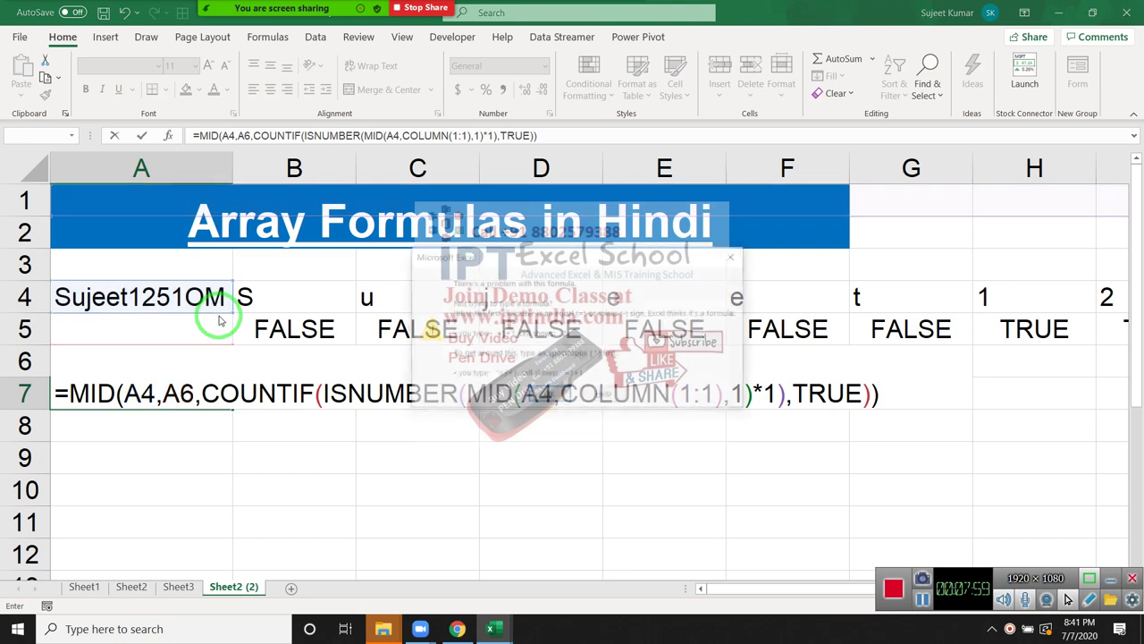
key(Return)
key(Return)
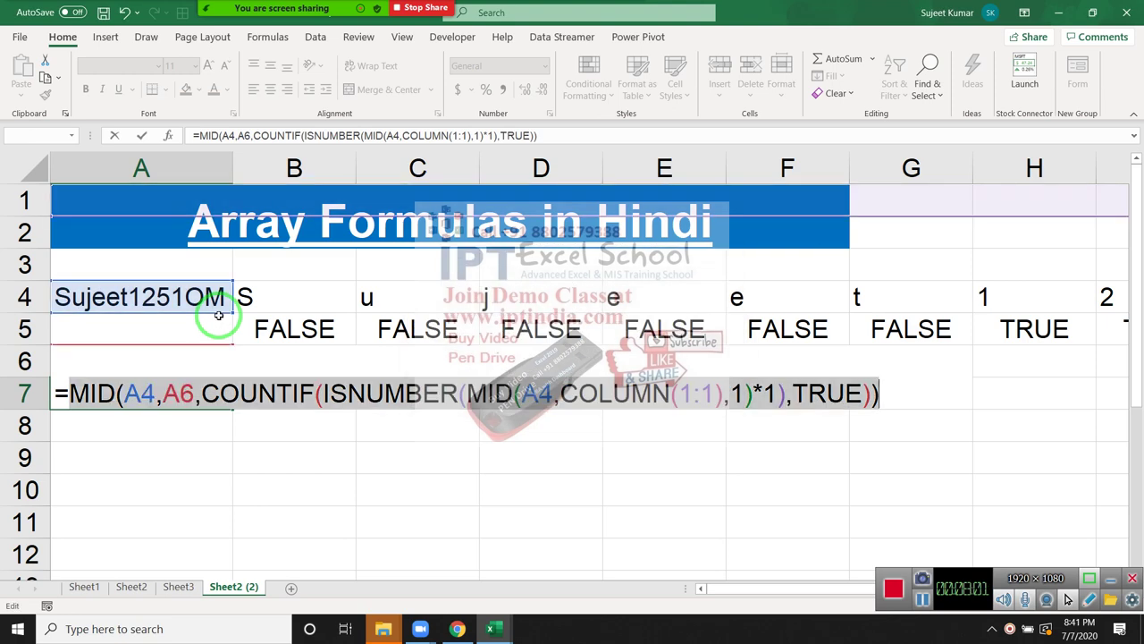
key(Return)
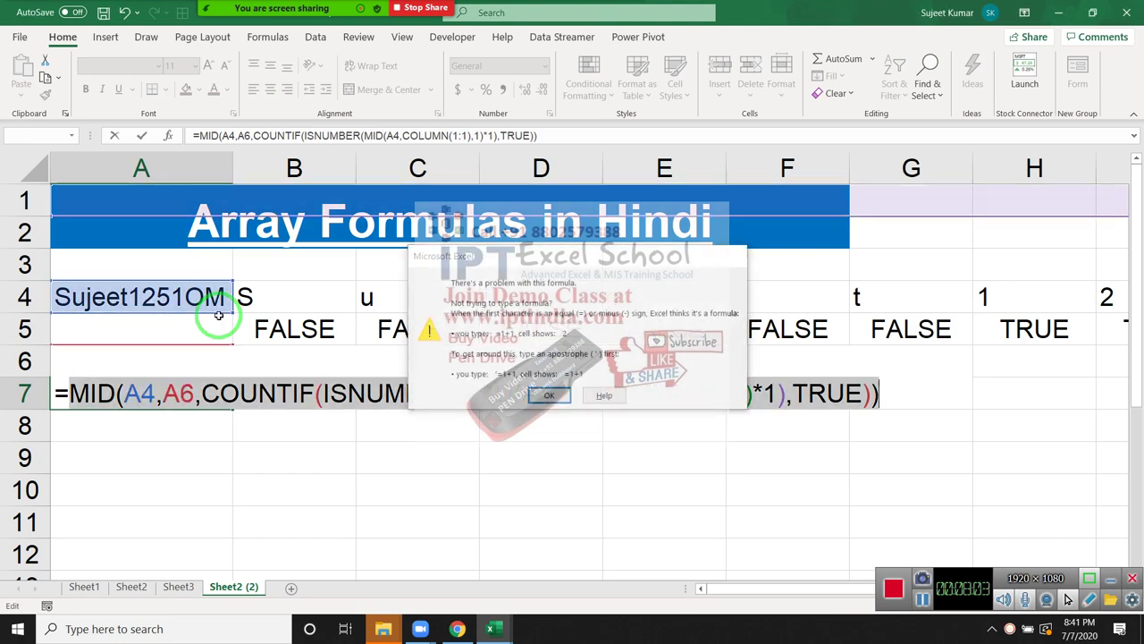
key(Return)
key(Return)
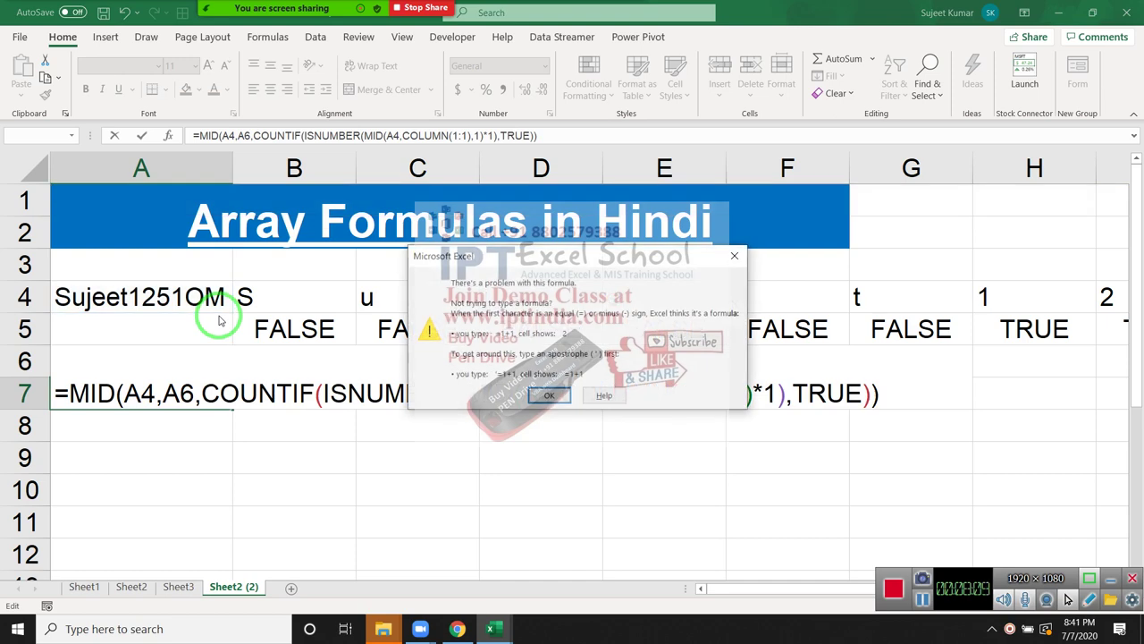
key(Return)
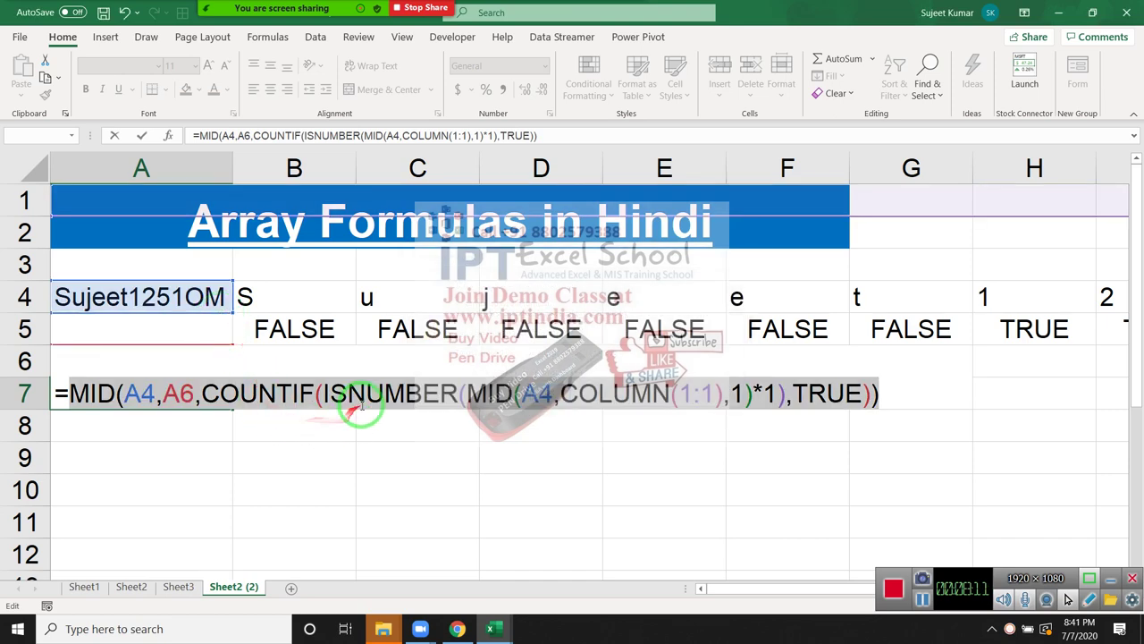
- Inspect the A7 formula's ISNUMBER, MID and COLUMN(1:1) parts in edit mode
click(364, 402)
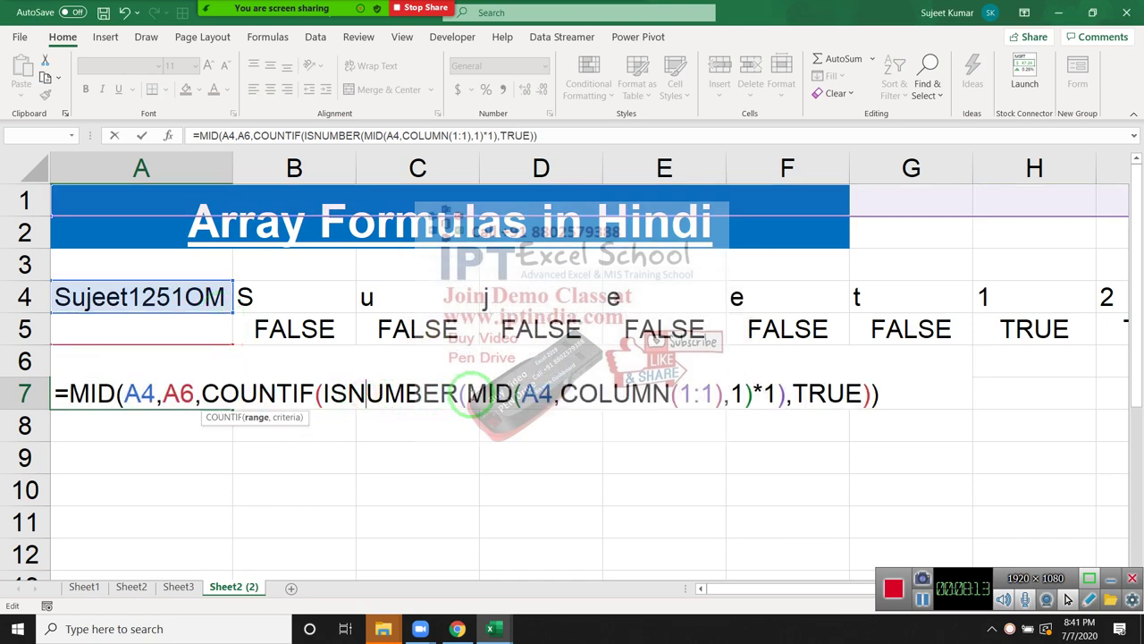
click(467, 394)
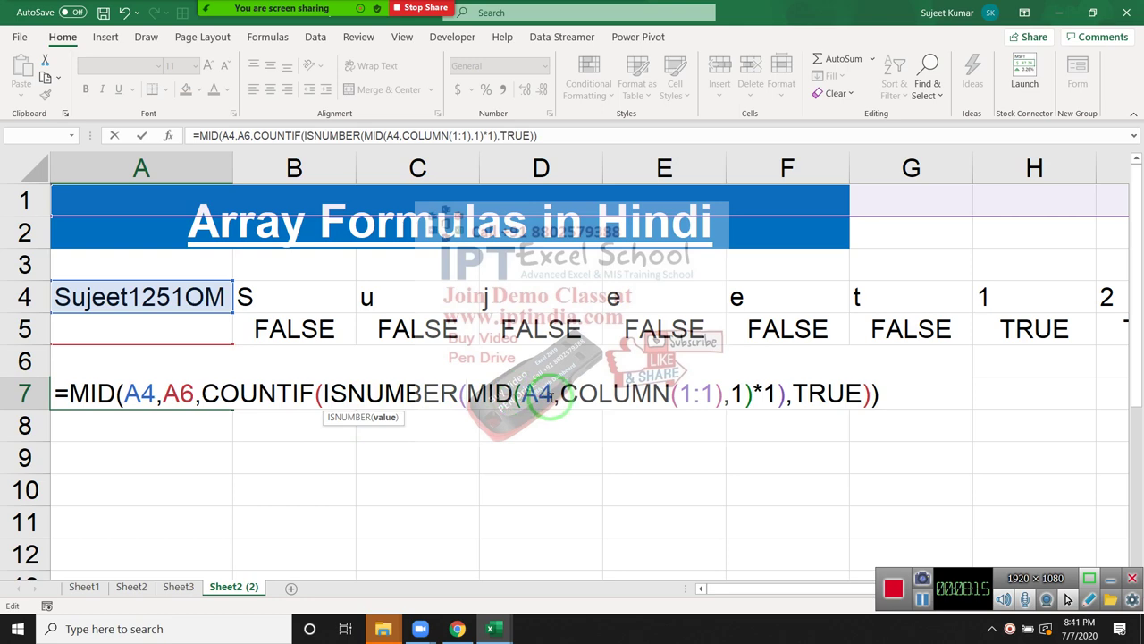
click(551, 394)
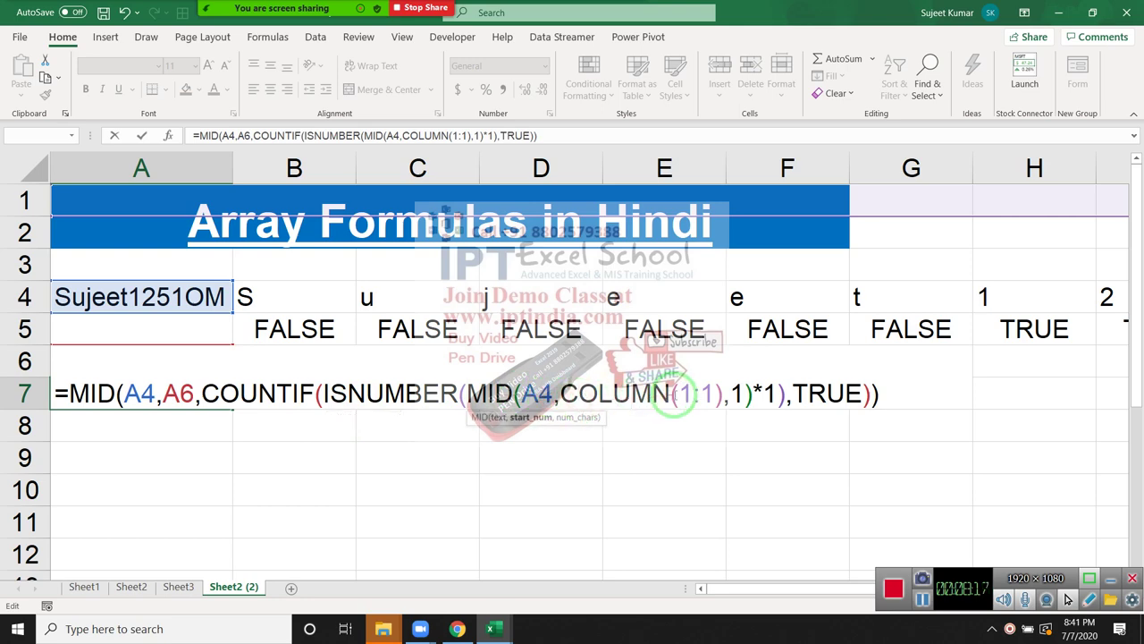
click(682, 394)
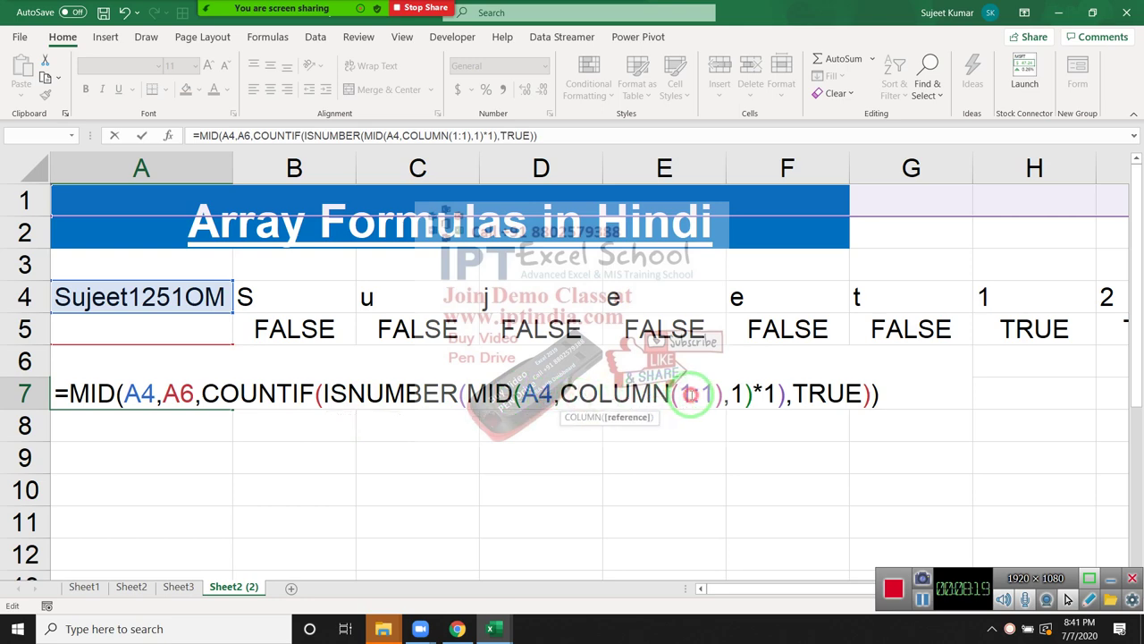
click(725, 394)
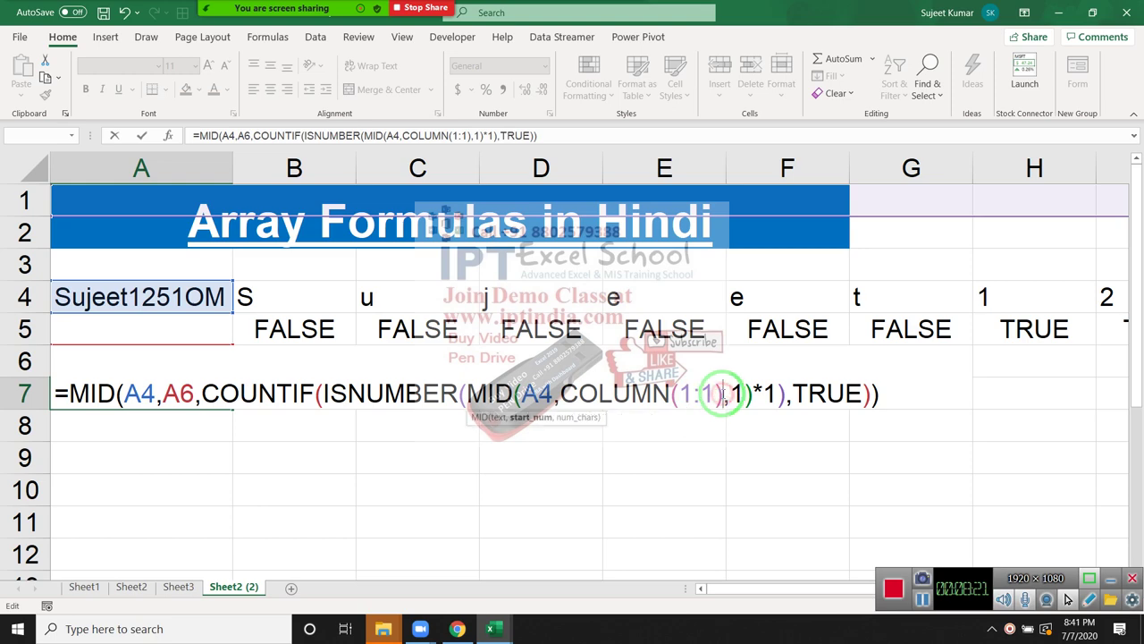
click(571, 374)
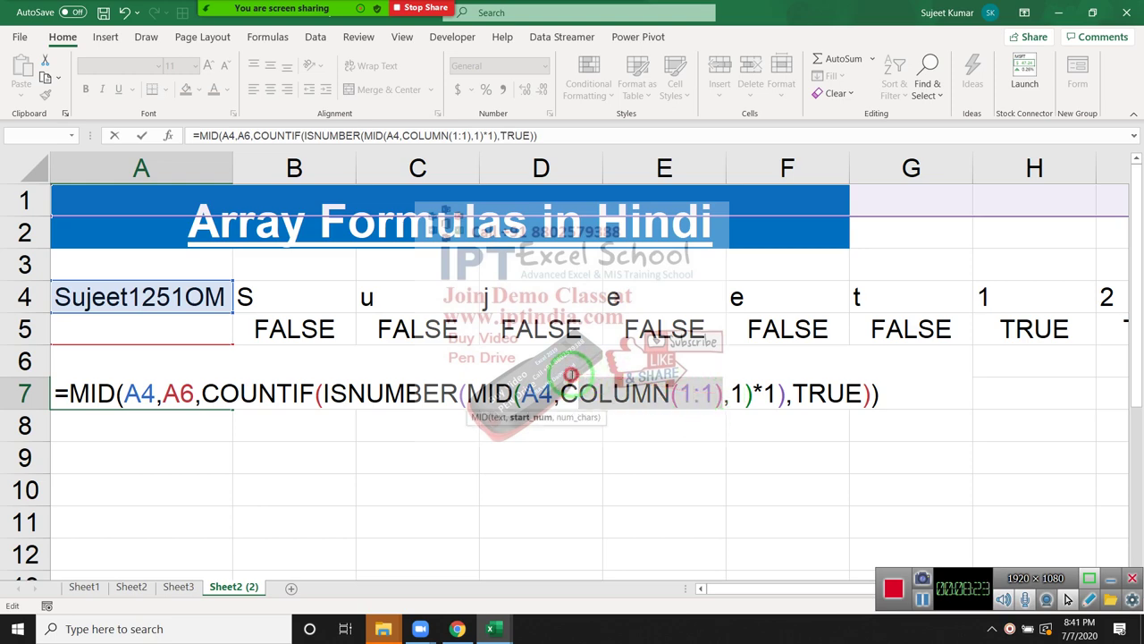
- Replace COLUMN(1:1) with ROW(1:12), commit as an array formula, and dismiss the error warning
key(Delete)
key(Delete)
key(Delete)
text(ro)
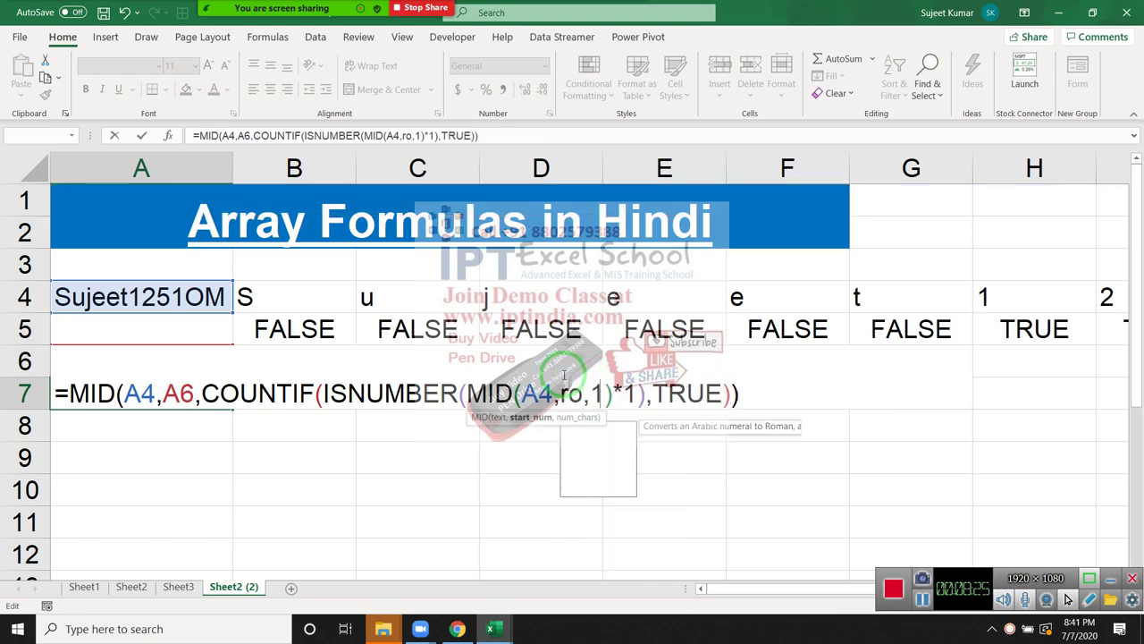
text(w)
key(Tab)
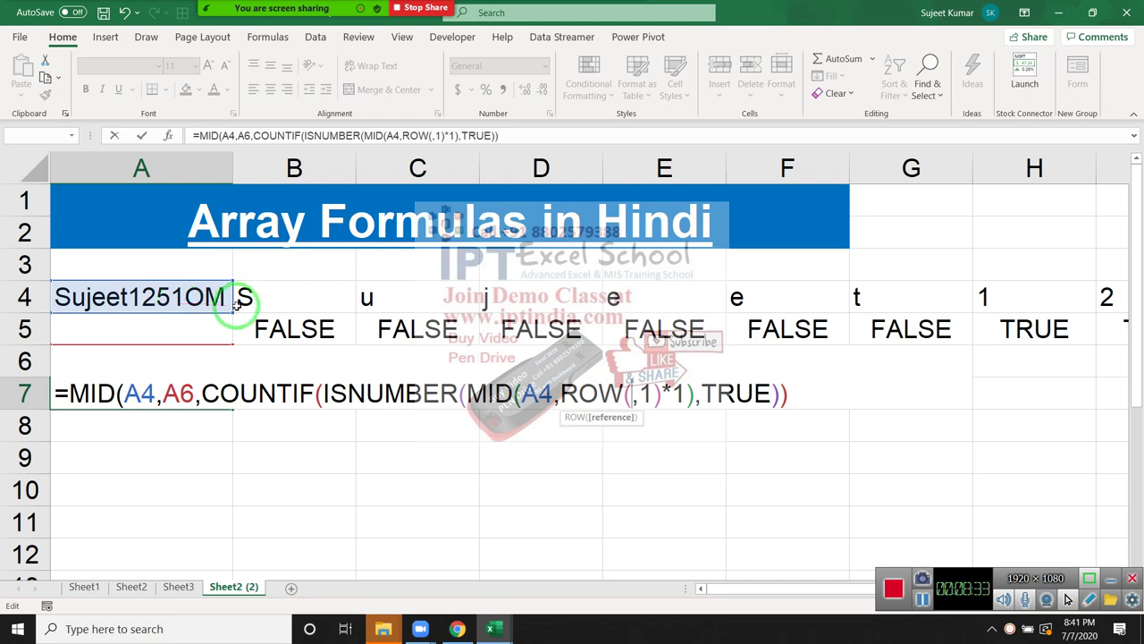
text(12)
key(BackSpace)
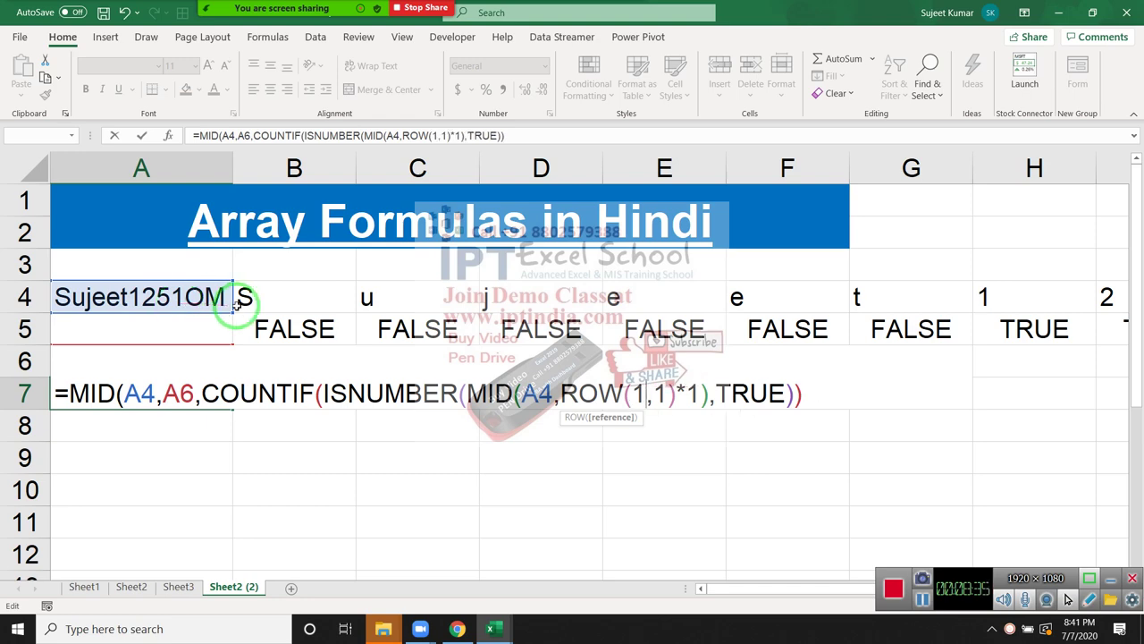
text(:12)
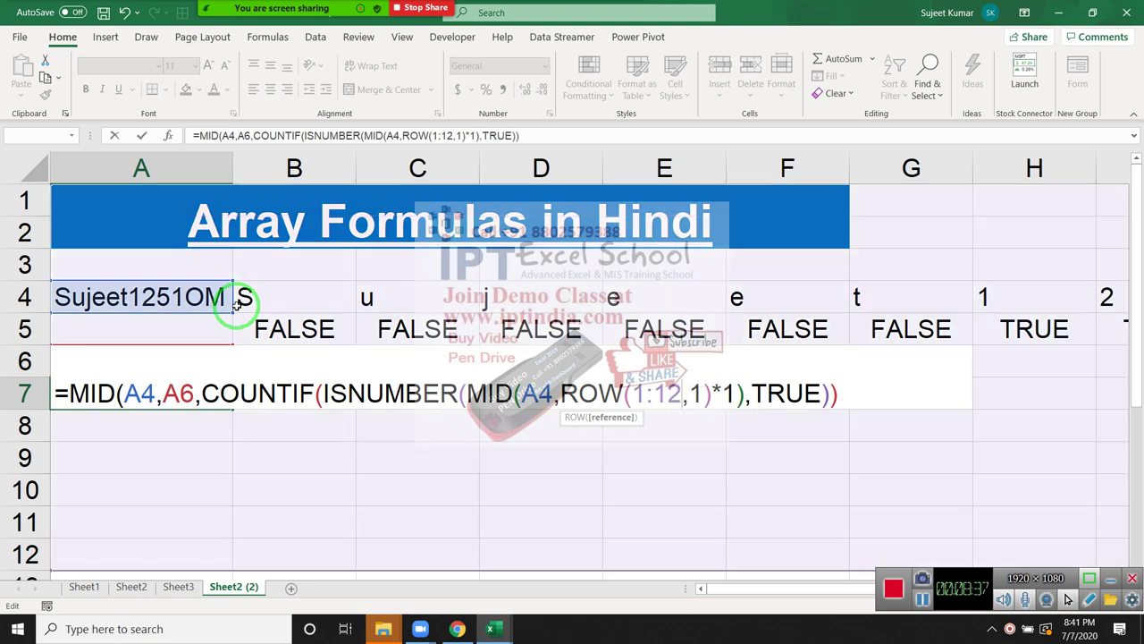
text())
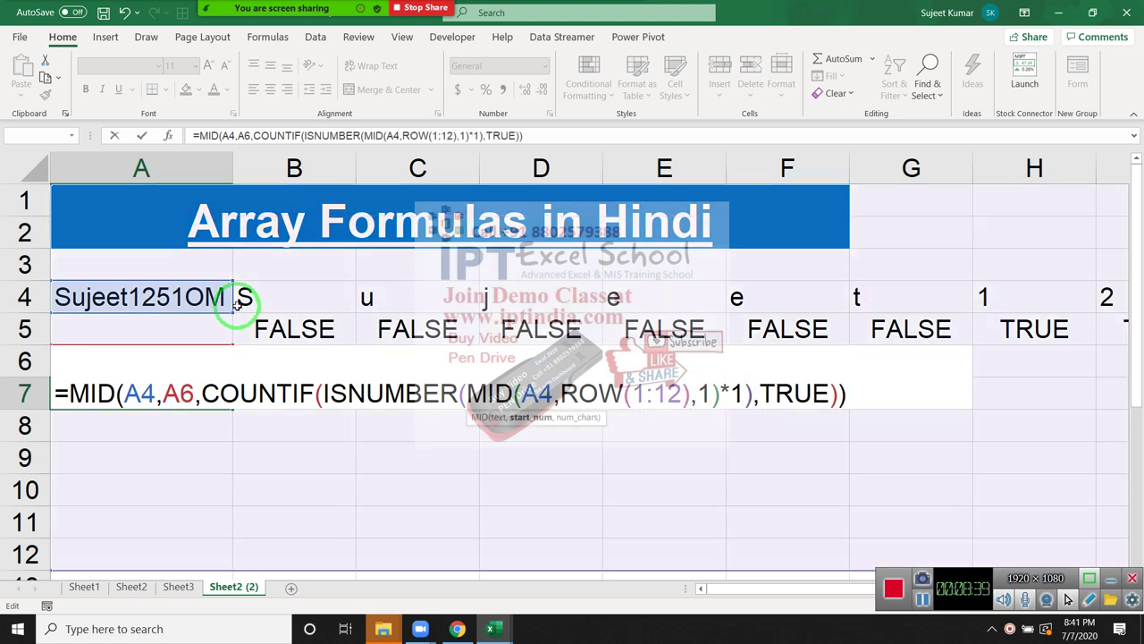
drag(237, 304, 476, 330)
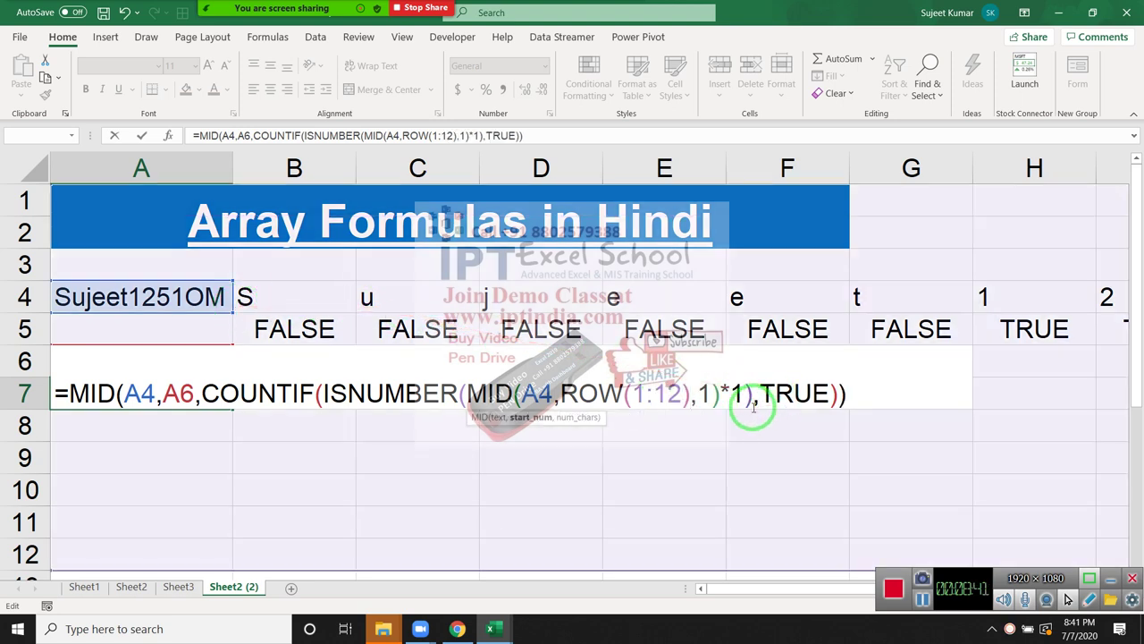
key(ctrl+shift+Return)
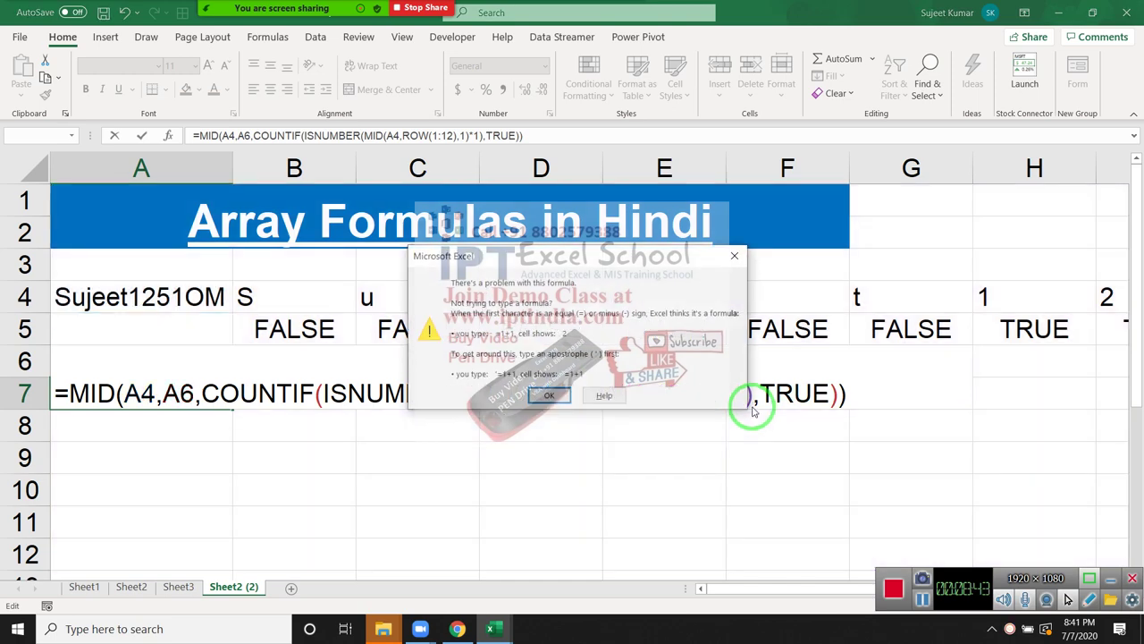
key(Return)
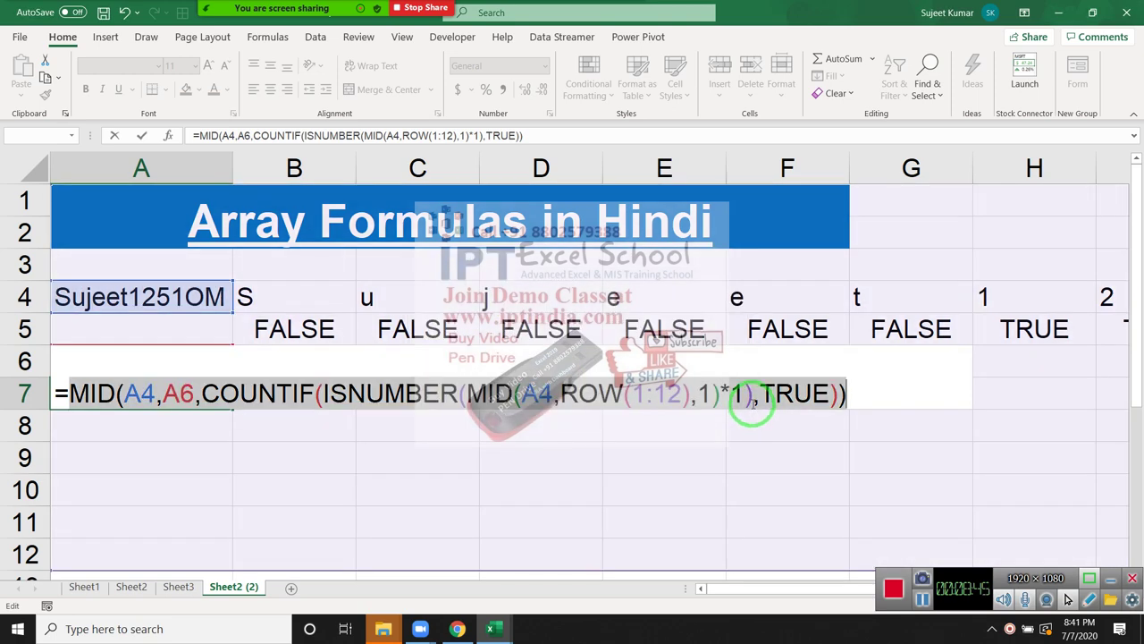
- Review the A7 formula's TRUE criterion, COUNTIF and ISNUMBER parts in edit mode
key(End)
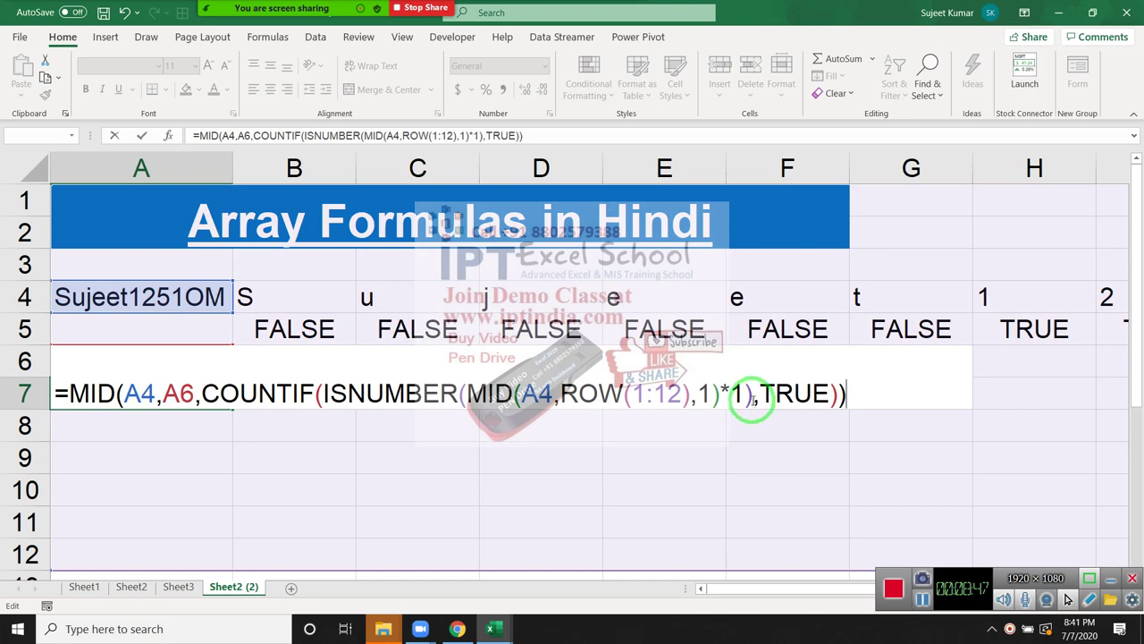
click(729, 394)
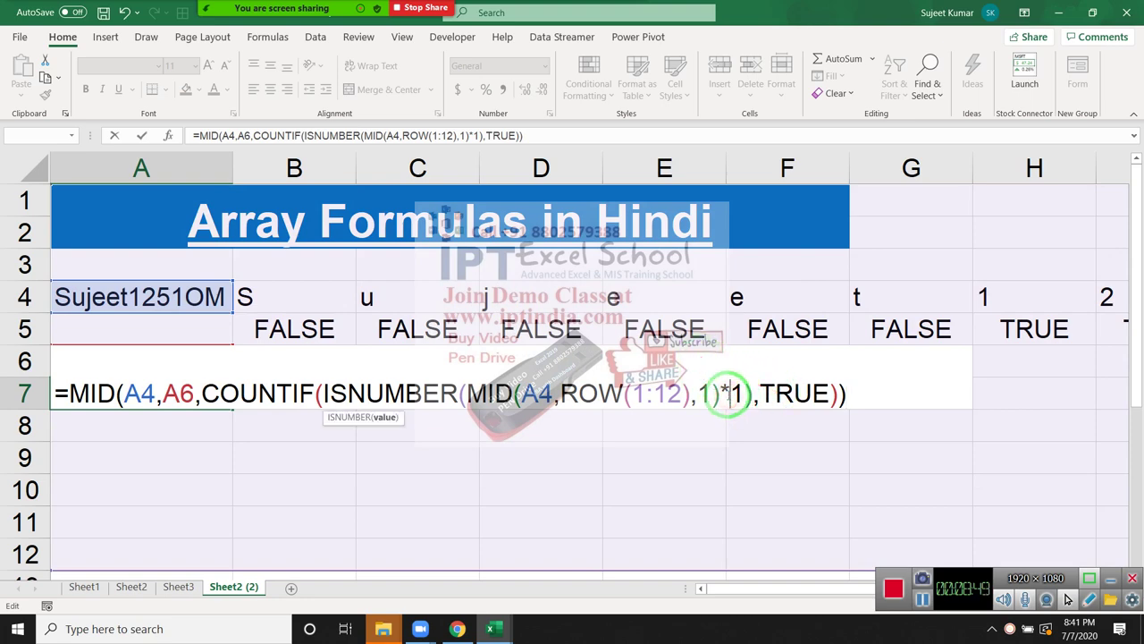
click(760, 394)
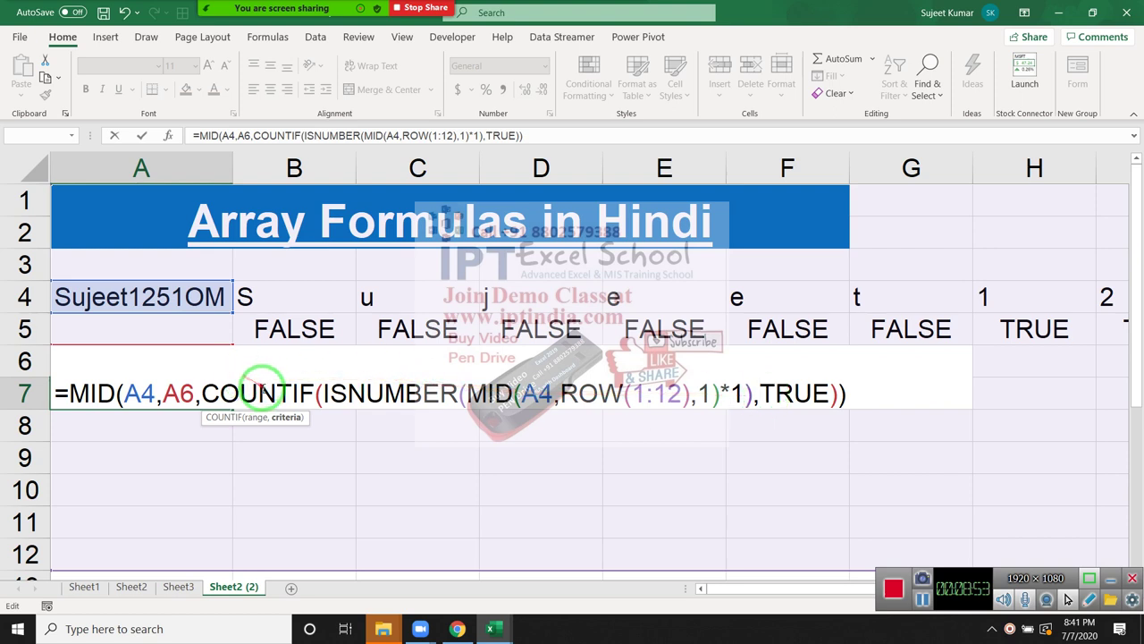
click(259, 393)
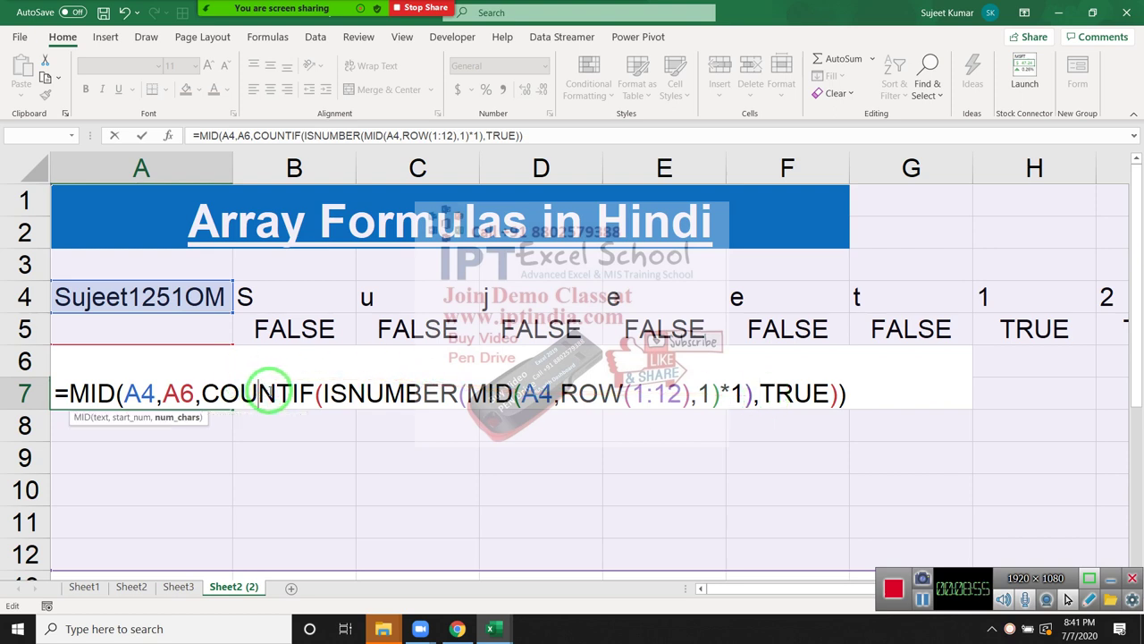
click(330, 394)
double_click(344, 394)
click(490, 399)
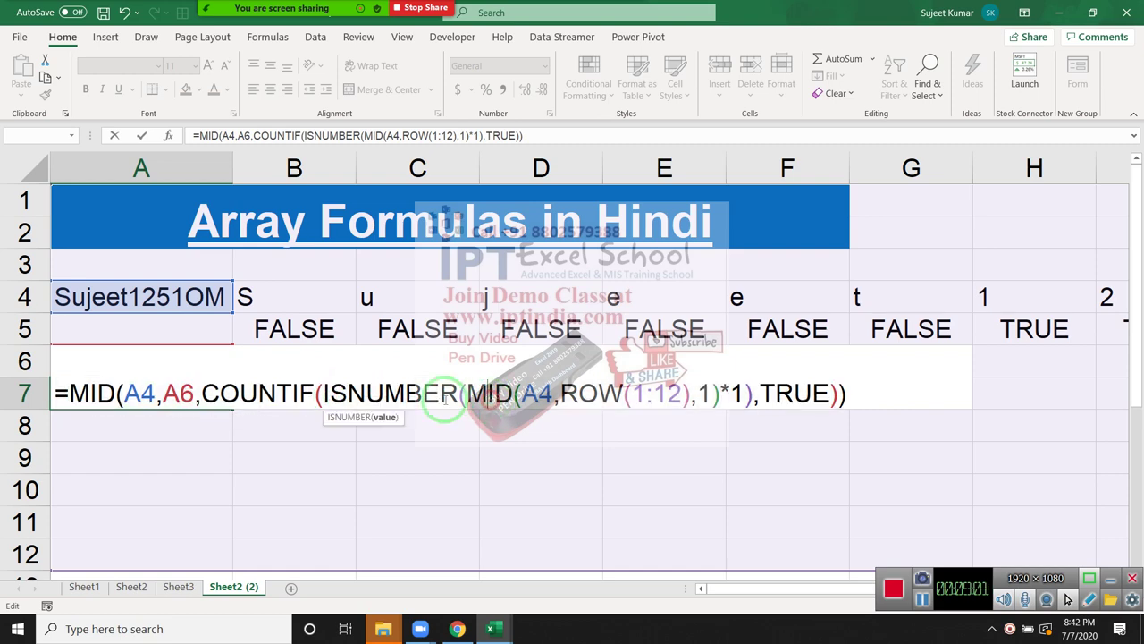
click(401, 393)
double_click(400, 393)
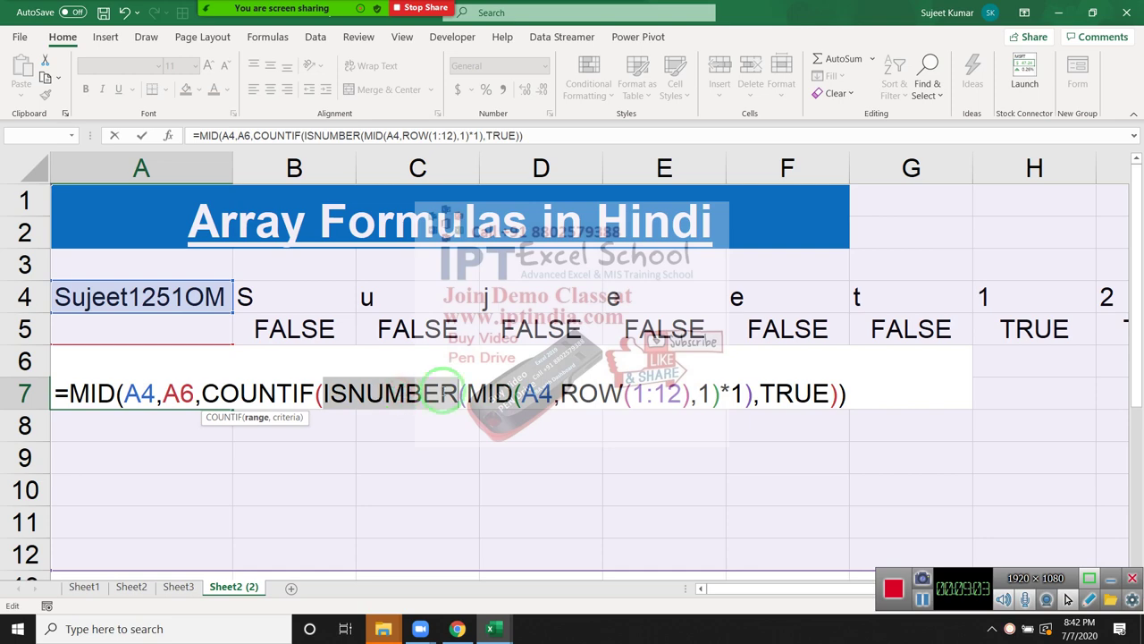
click(471, 394)
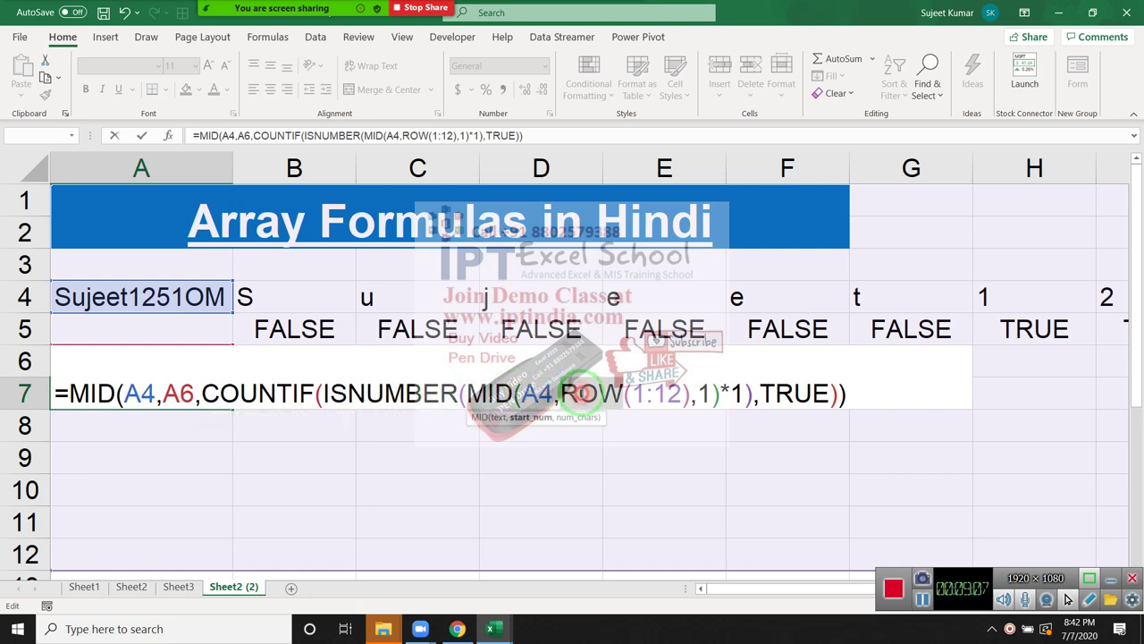
- Select the whole COUNTIF(...) length argument, from TRUE)) back to COUNTIF(
click(645, 393)
double_click(737, 393)
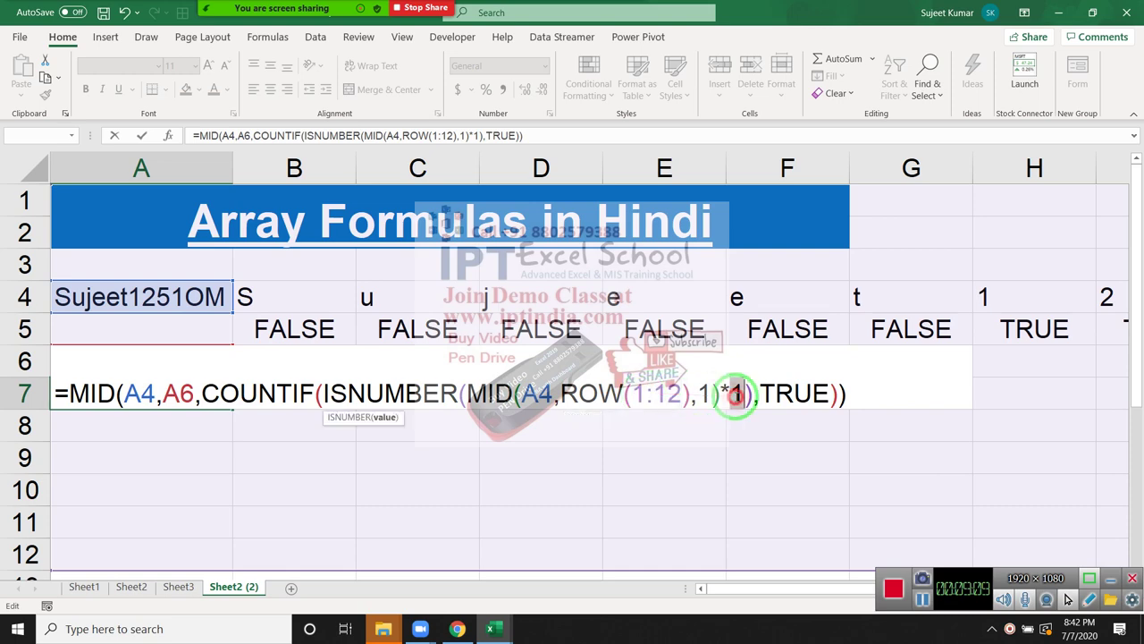
double_click(794, 393)
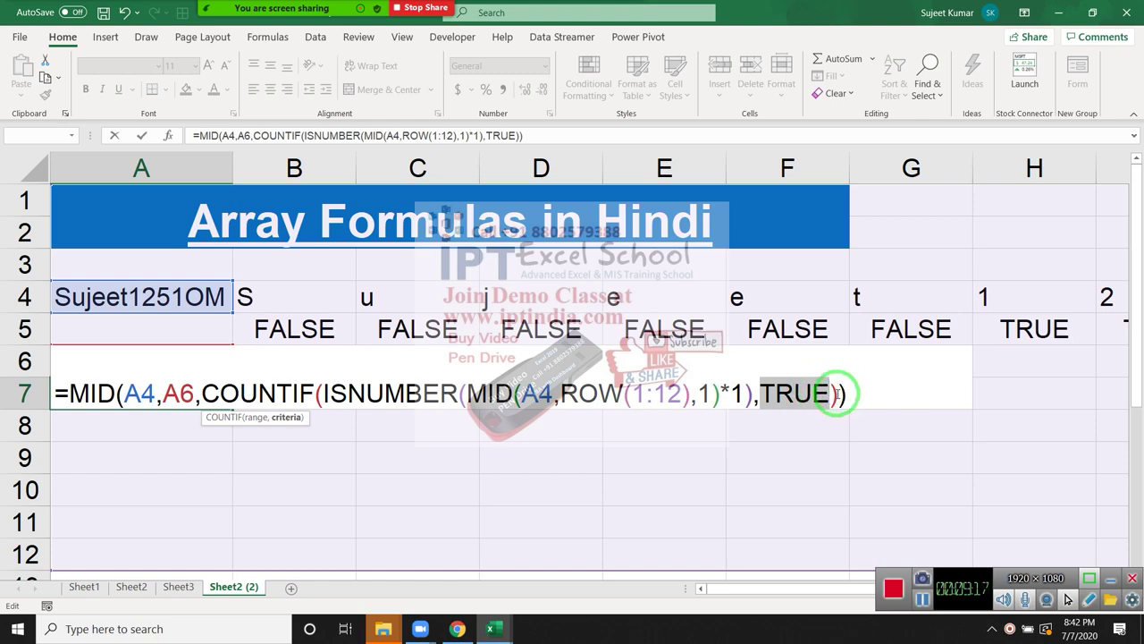
click(835, 394)
drag(836, 395, 319, 372)
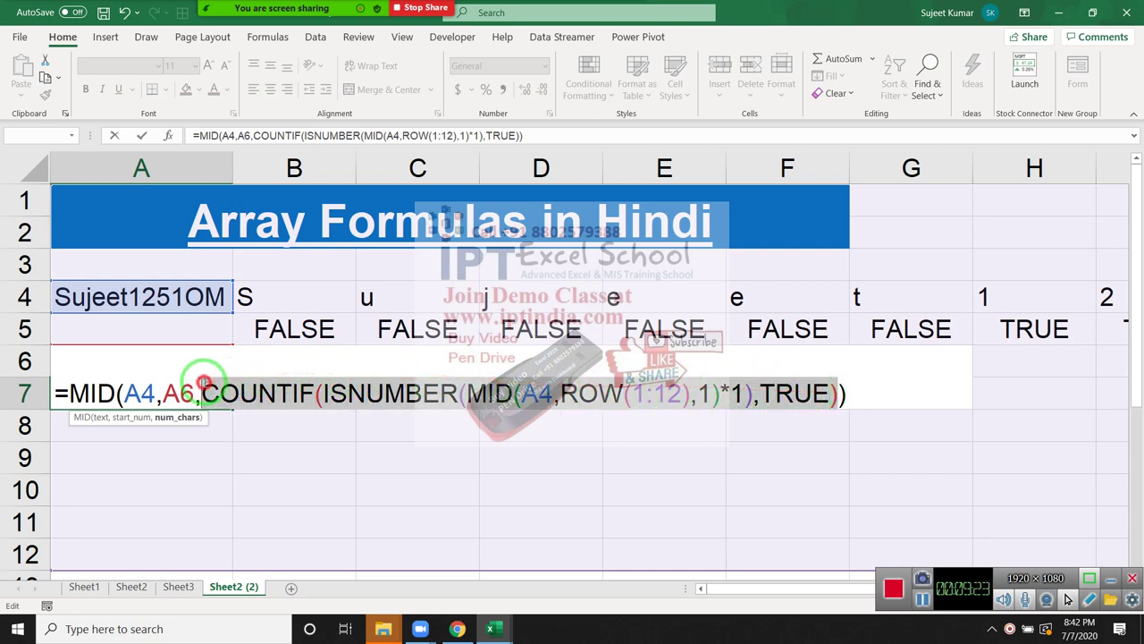
drag(319, 373, 206, 400)
- Replace the selected COUNTIF argument with a SUM( function
key(BackSpace)
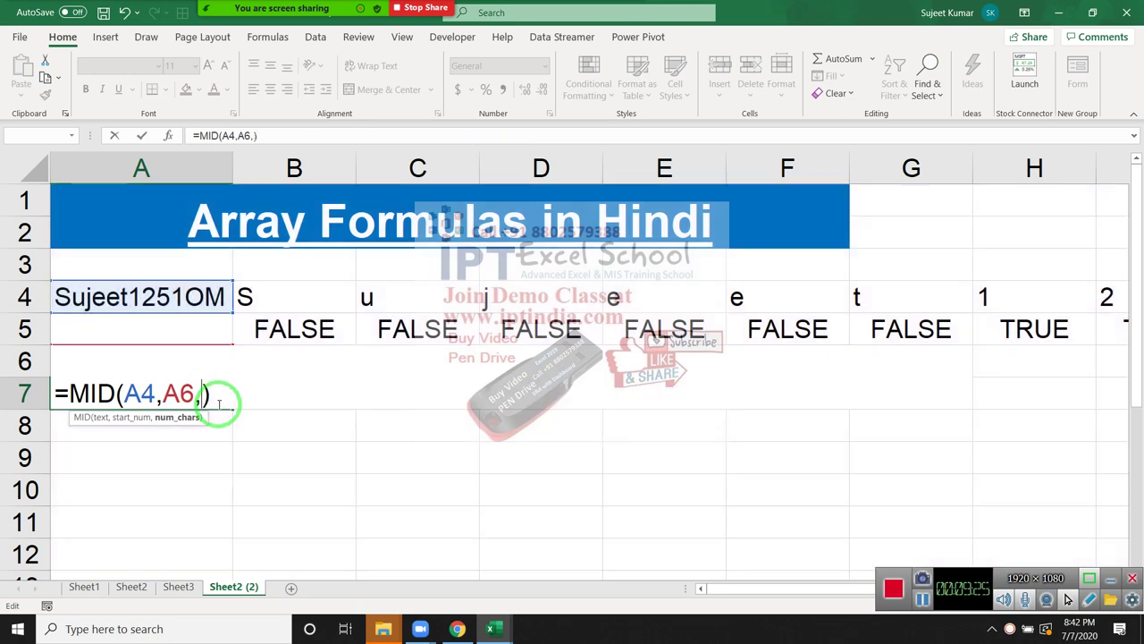
text(su)
key(Tab)
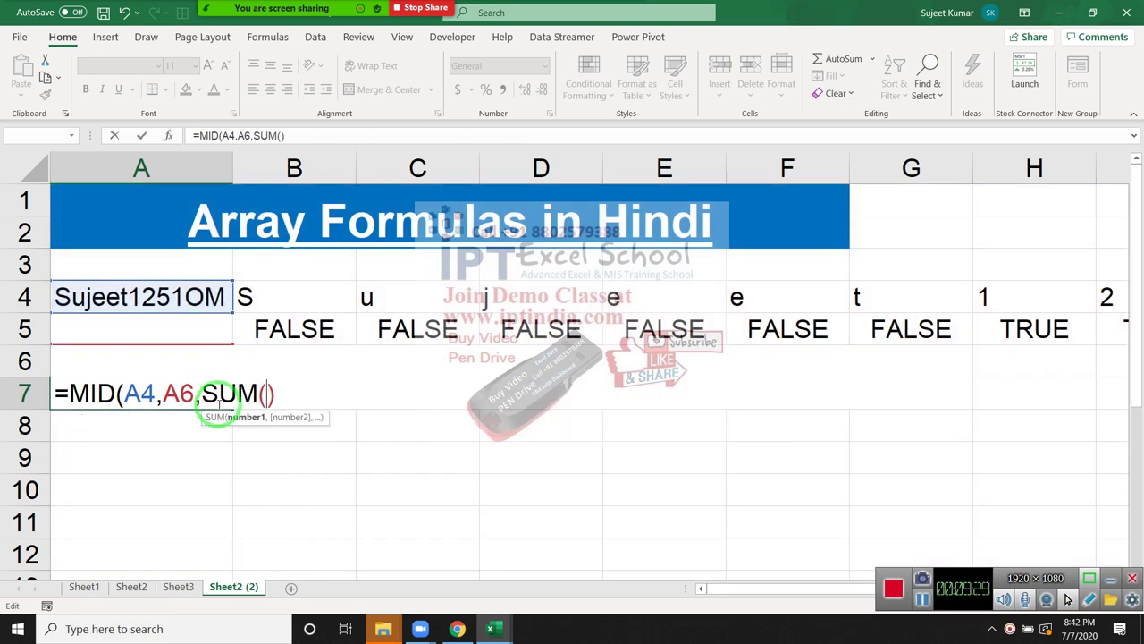
key(ctrl+z)
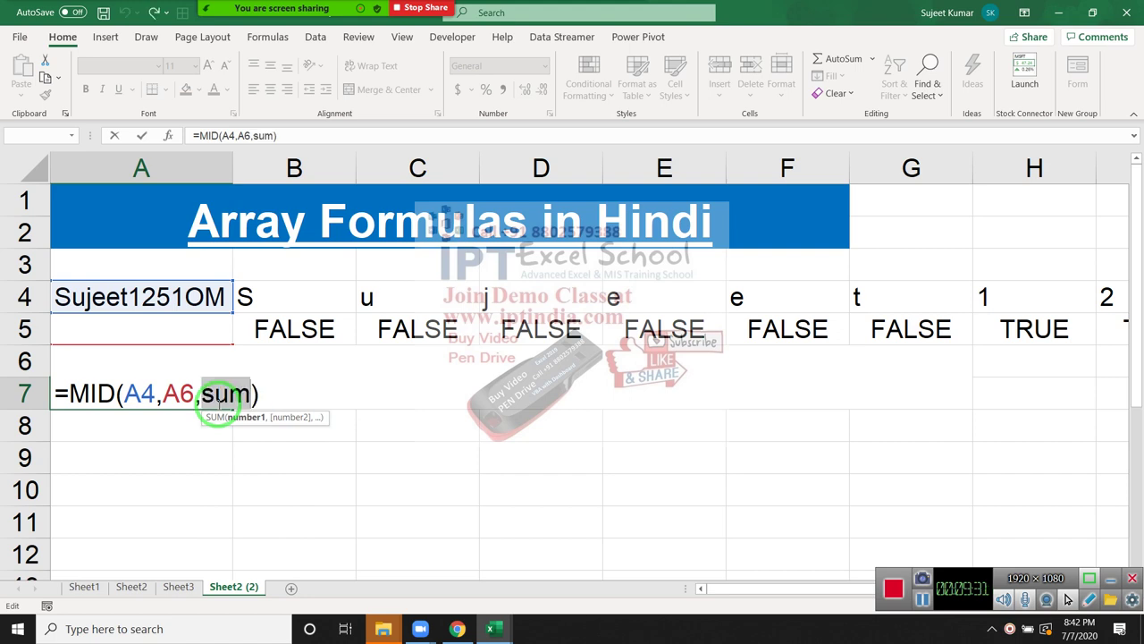
key(ctrl+y)
key(ctrl+z)
text(s)
text(um)
key(Tab)
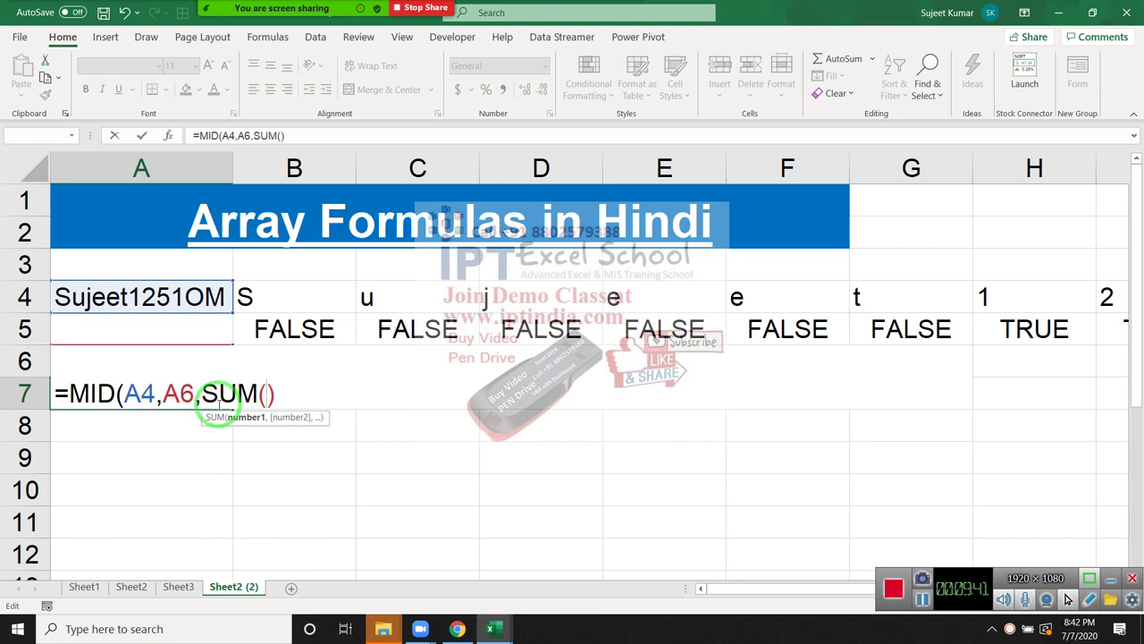
- Add ISNUMBER(MID(A4,COLUMN(1:1),1)*1)) inside SUM and enter A7 as an array formula
text(isn)
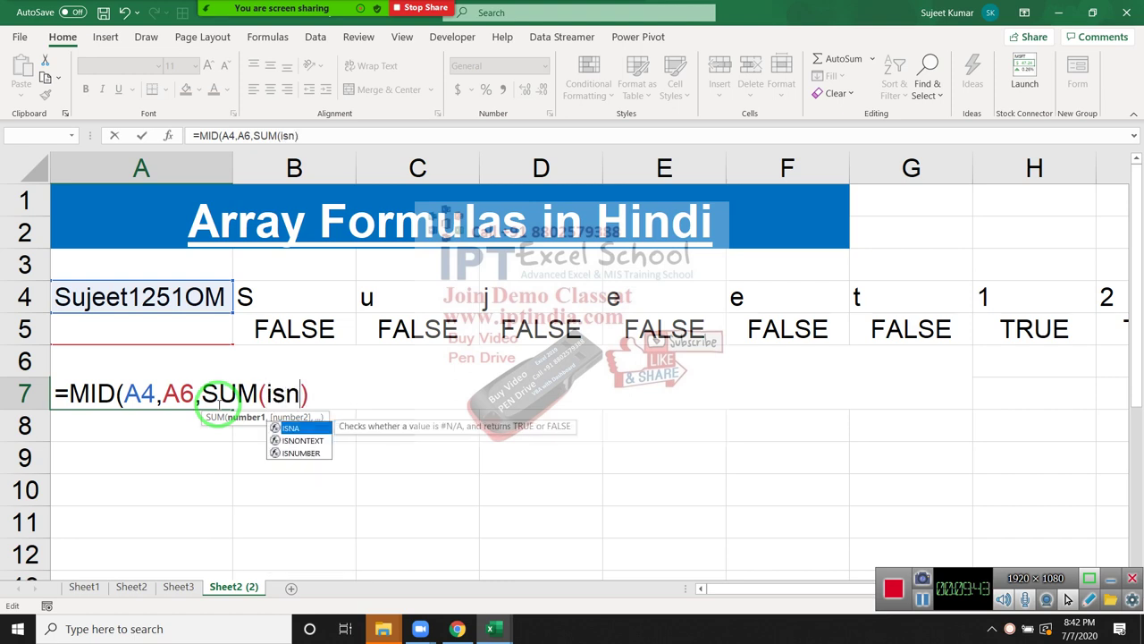
key(Down)
key(Down)
key(Tab)
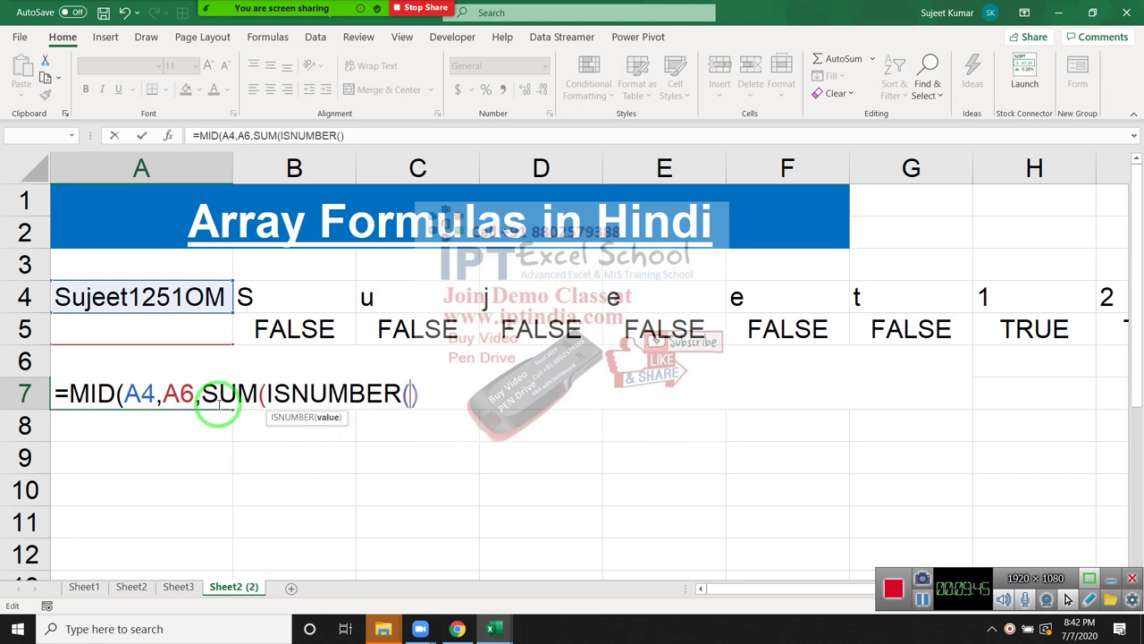
text(mi)
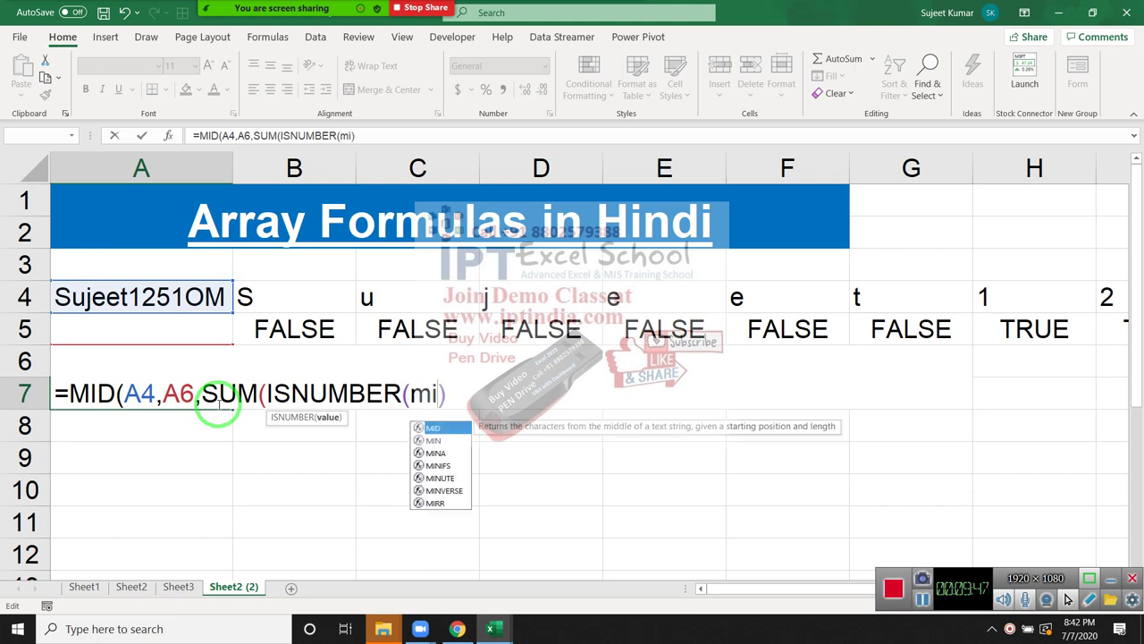
text(d)
key(Tab)
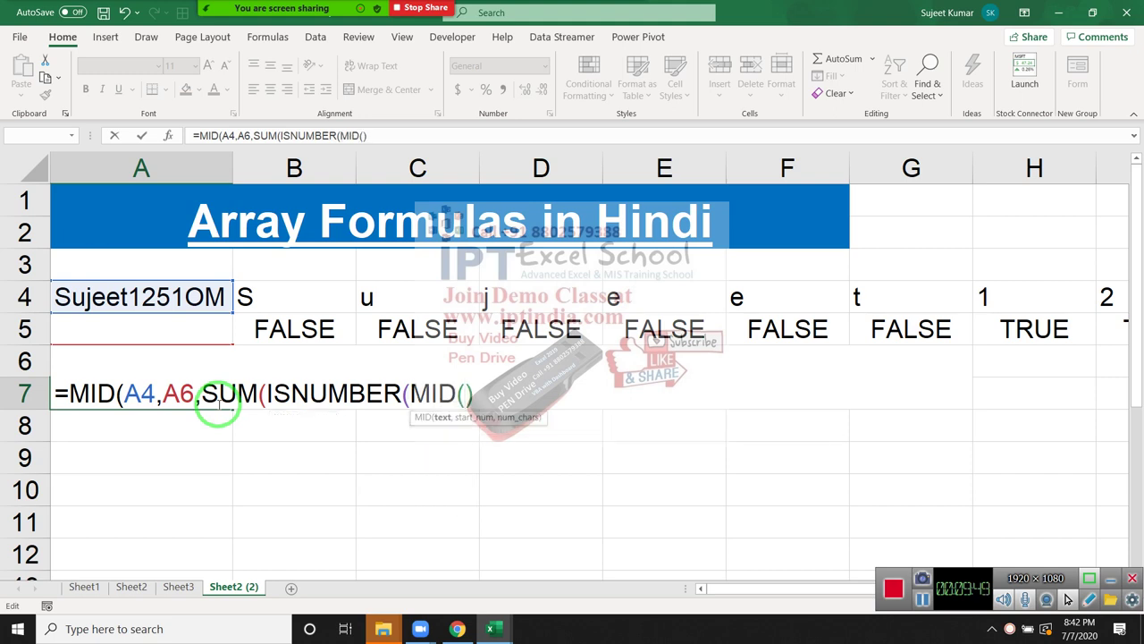
click(150, 304)
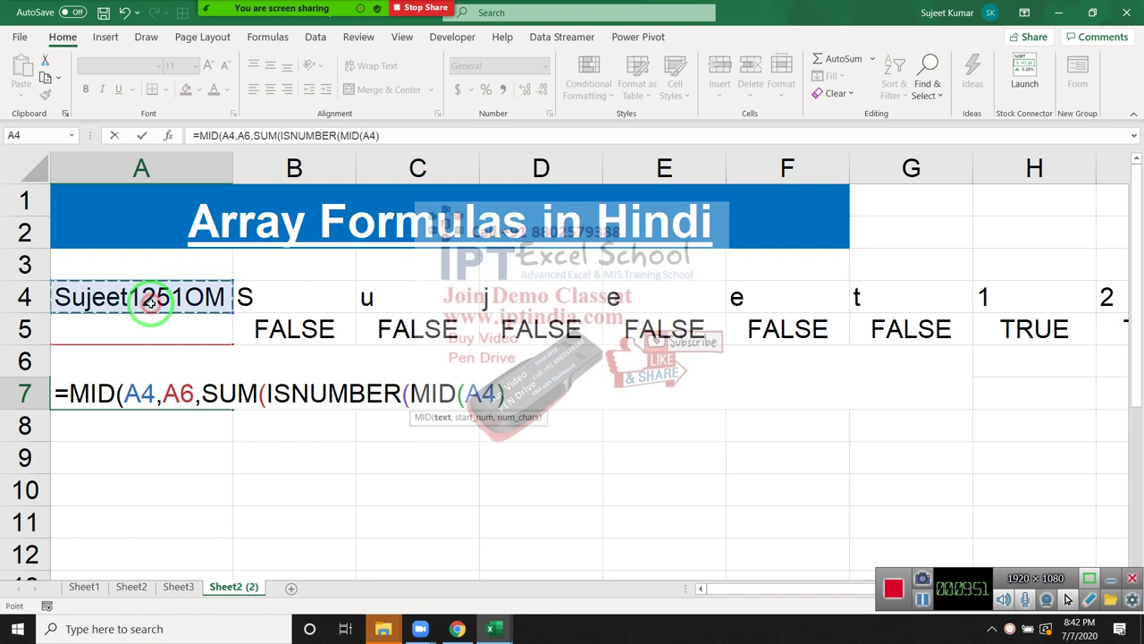
text(,)
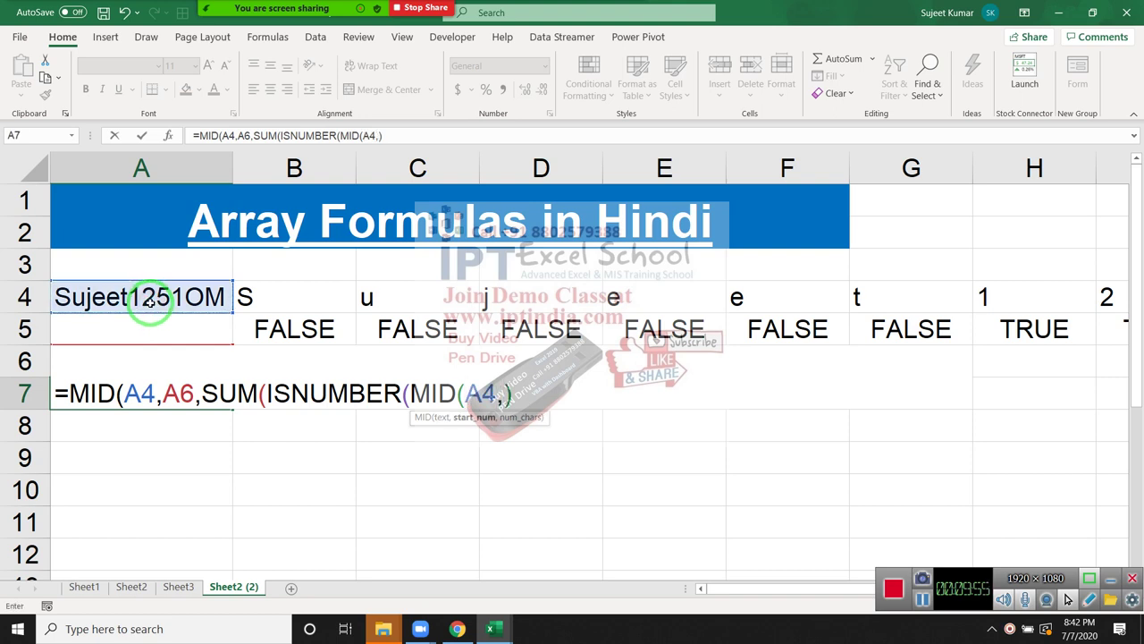
text(co)
key(Tab)
text(1)
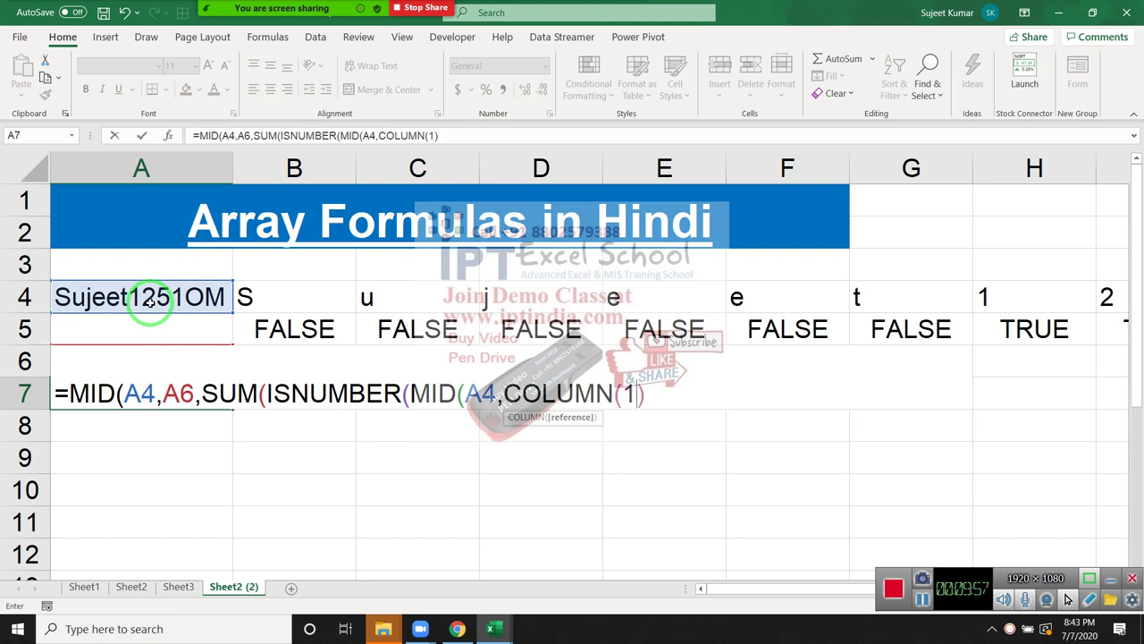
text(:1)
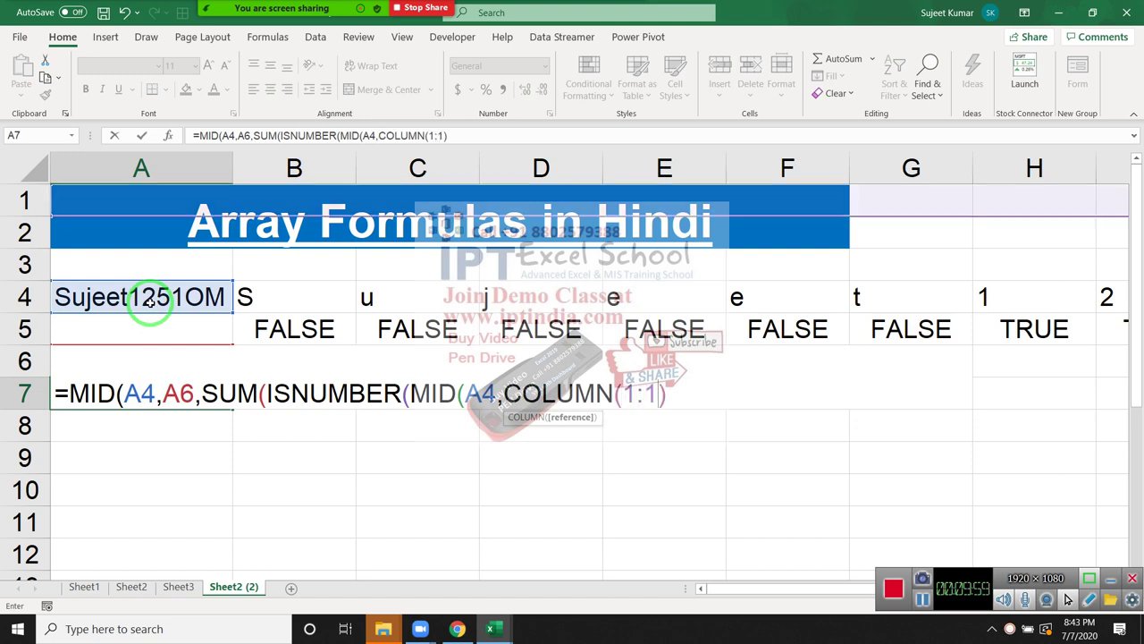
text())
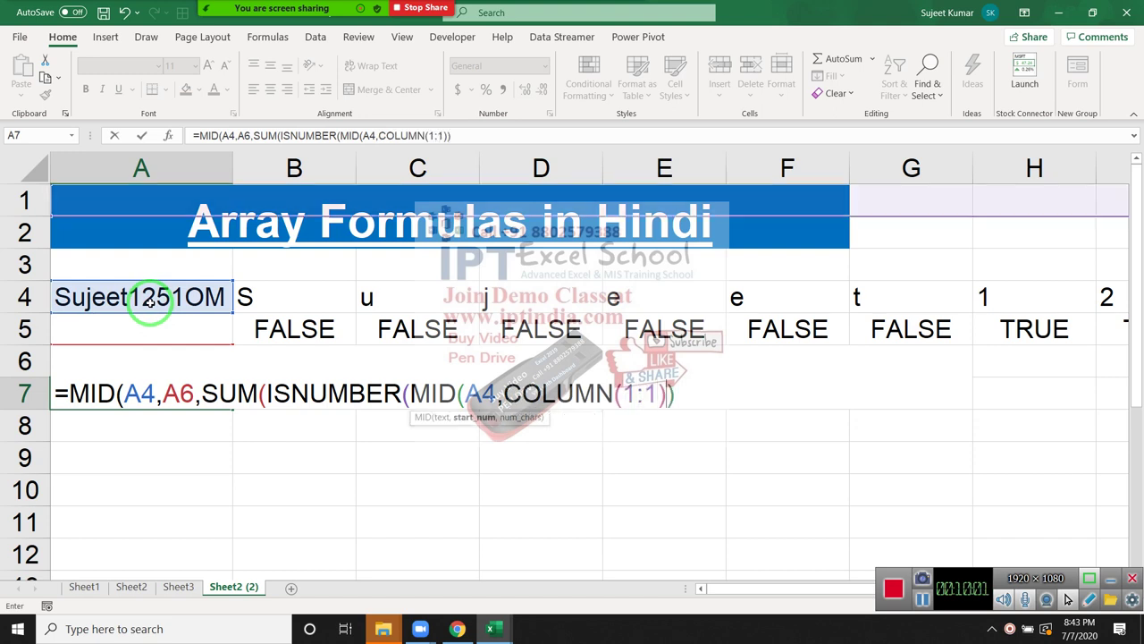
text(,)
text(1))
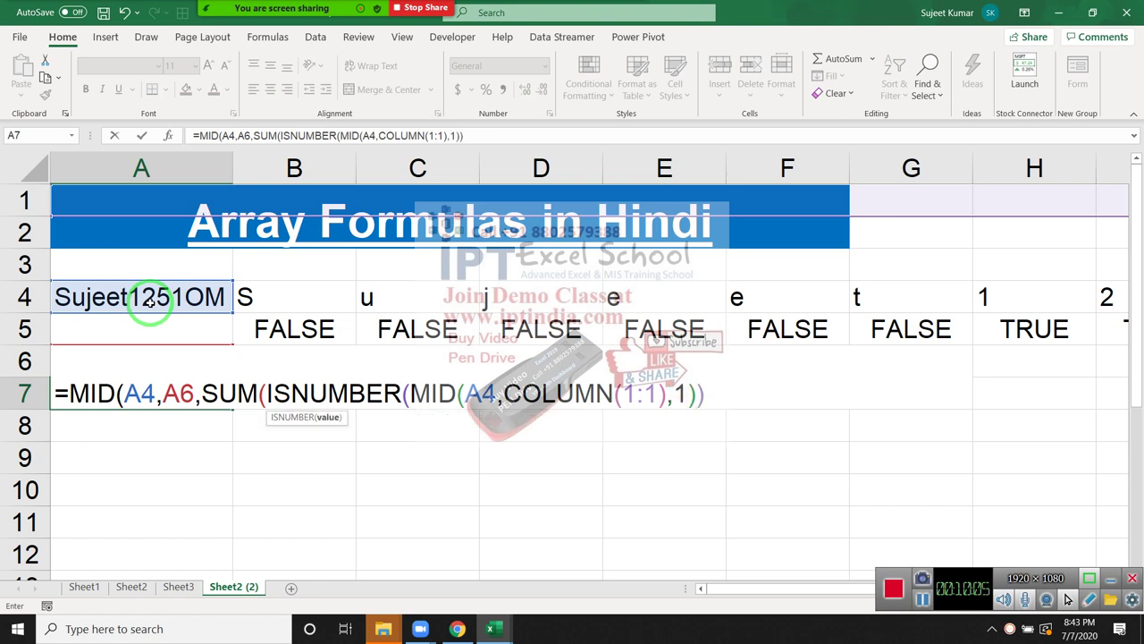
text(*)
text(1)
text())
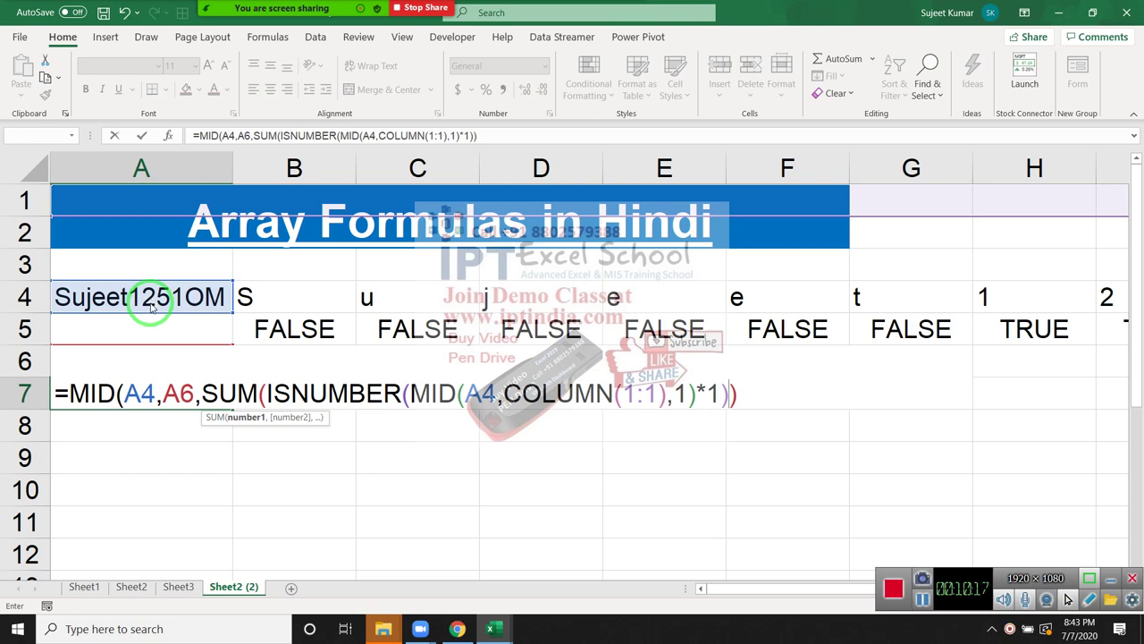
key(ctrl+shift+Return)
key(Return)
- With A7 selected, open Evaluate Formula from the Formulas tab and centre the dialog
key(Up)
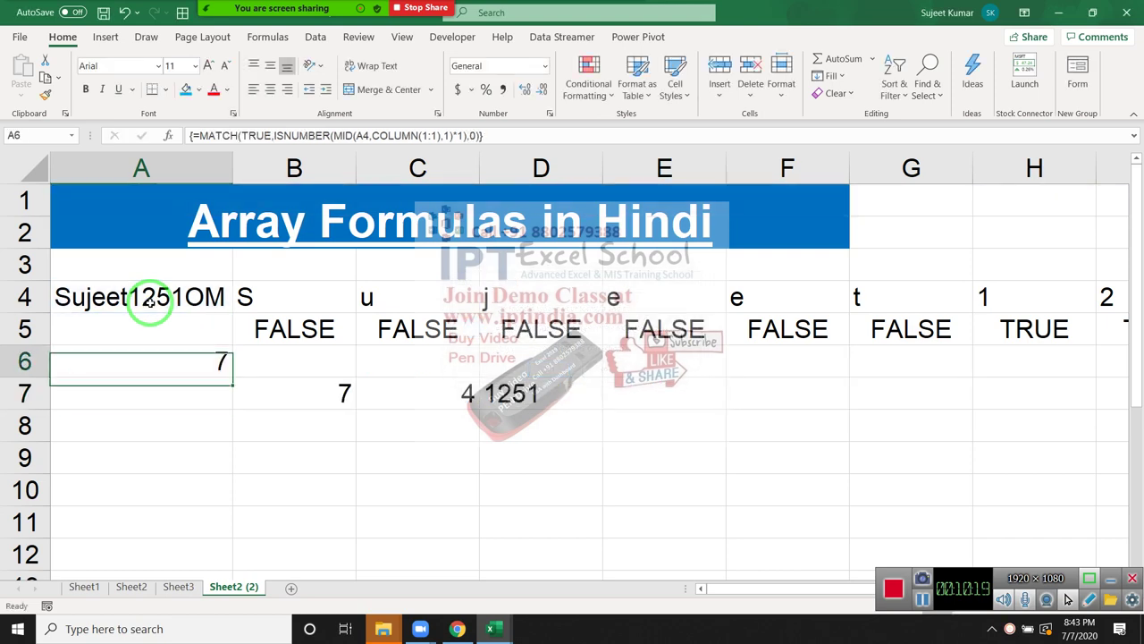
key(Down)
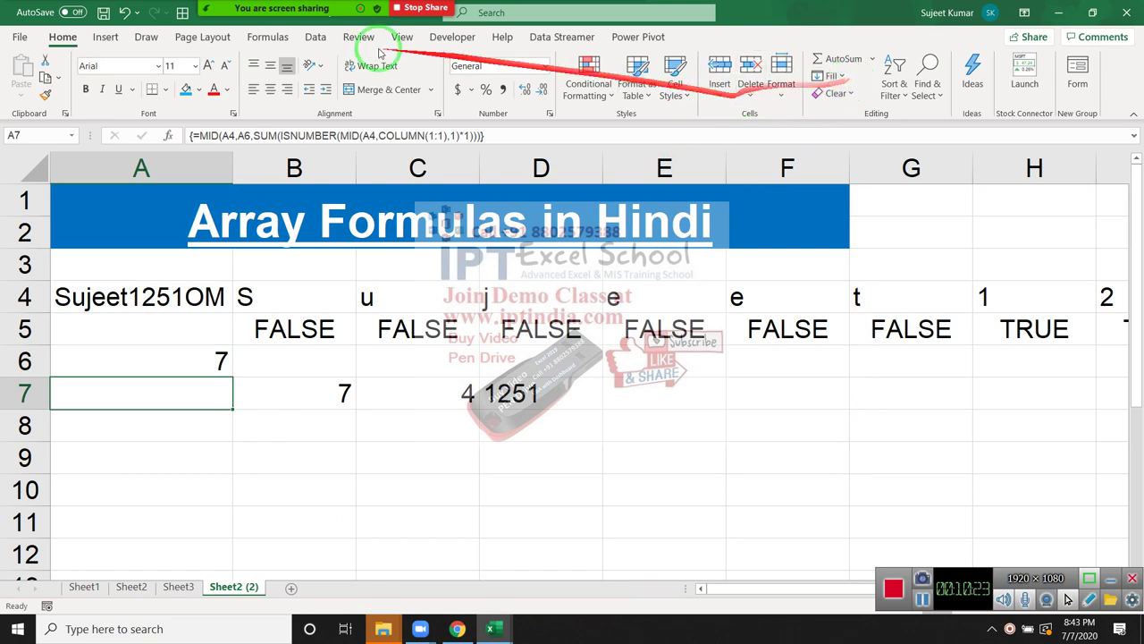
click(268, 37)
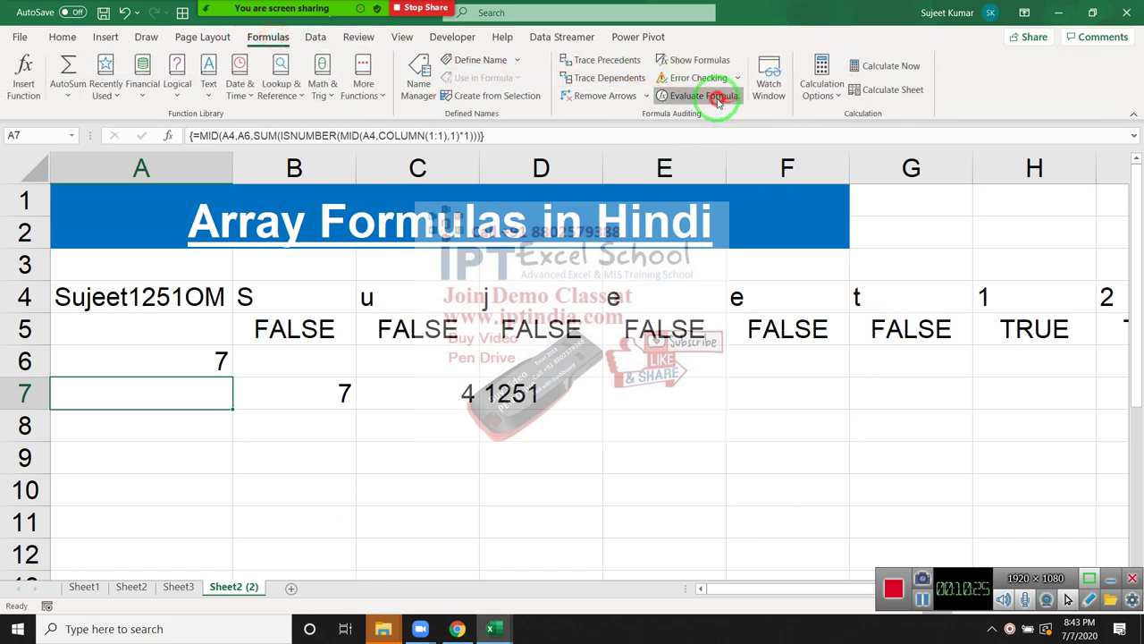
click(706, 96)
drag(863, 199, 568, 306)
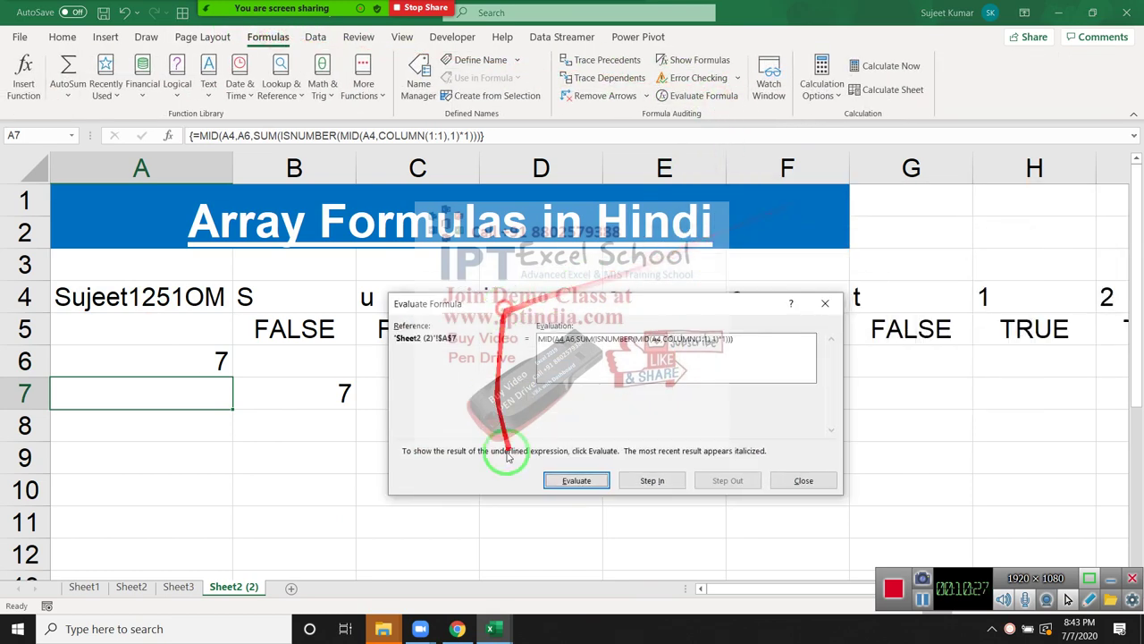
- Evaluate through A4, A6, COLUMN(1:1) and ISNUMBER down to MID("Sujeet1251OM",7,0)
click(572, 482)
click(572, 483)
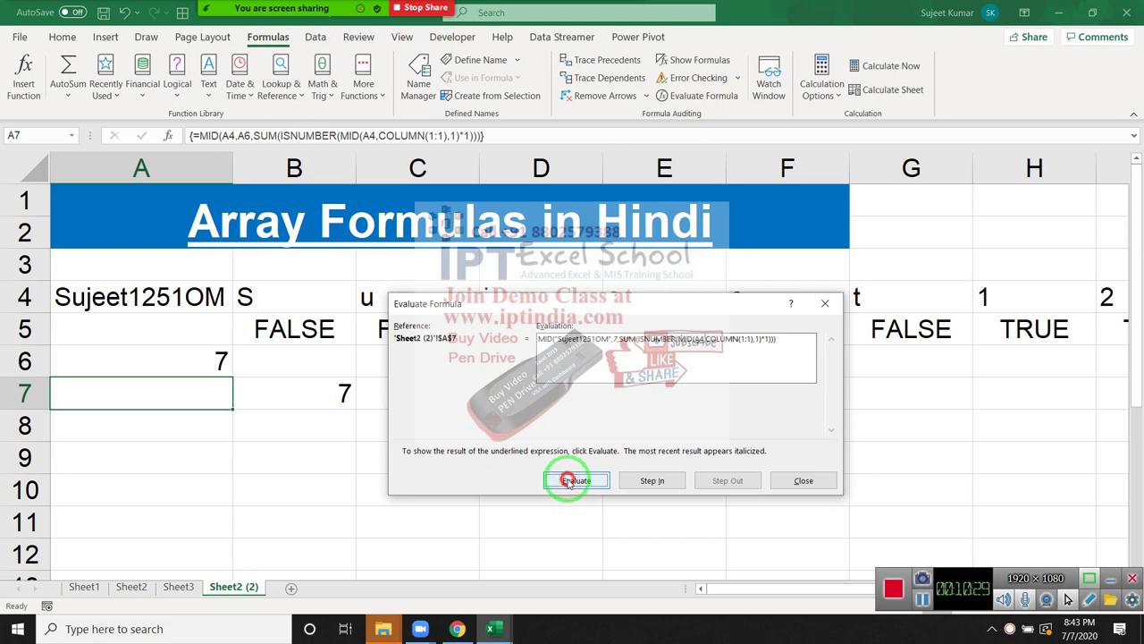
click(575, 479)
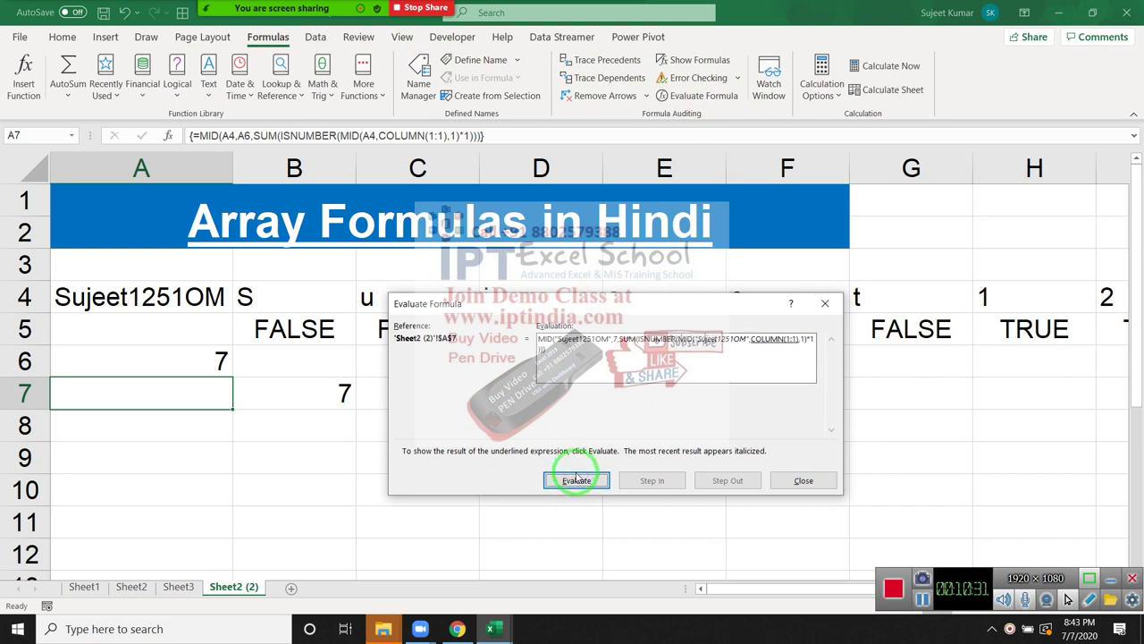
click(576, 480)
click(576, 482)
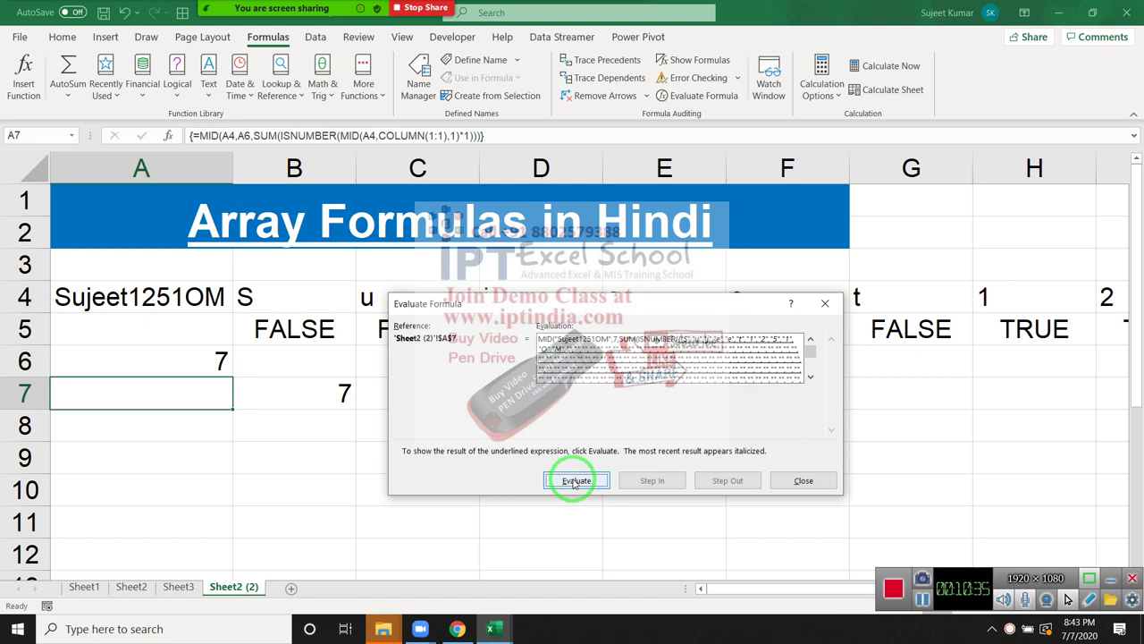
click(575, 482)
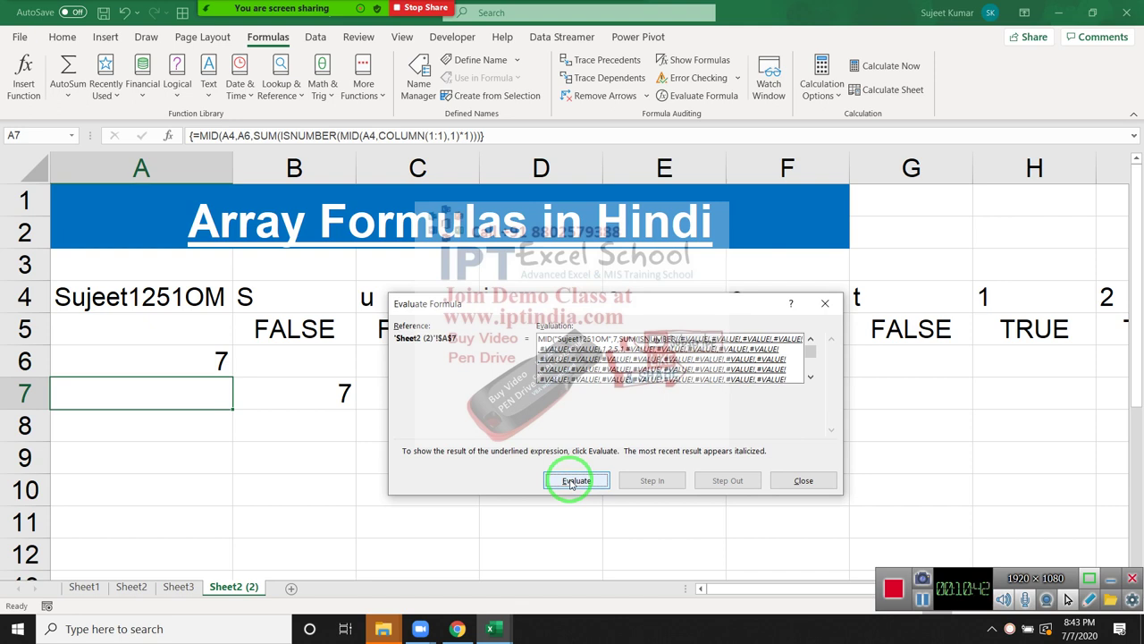
click(572, 482)
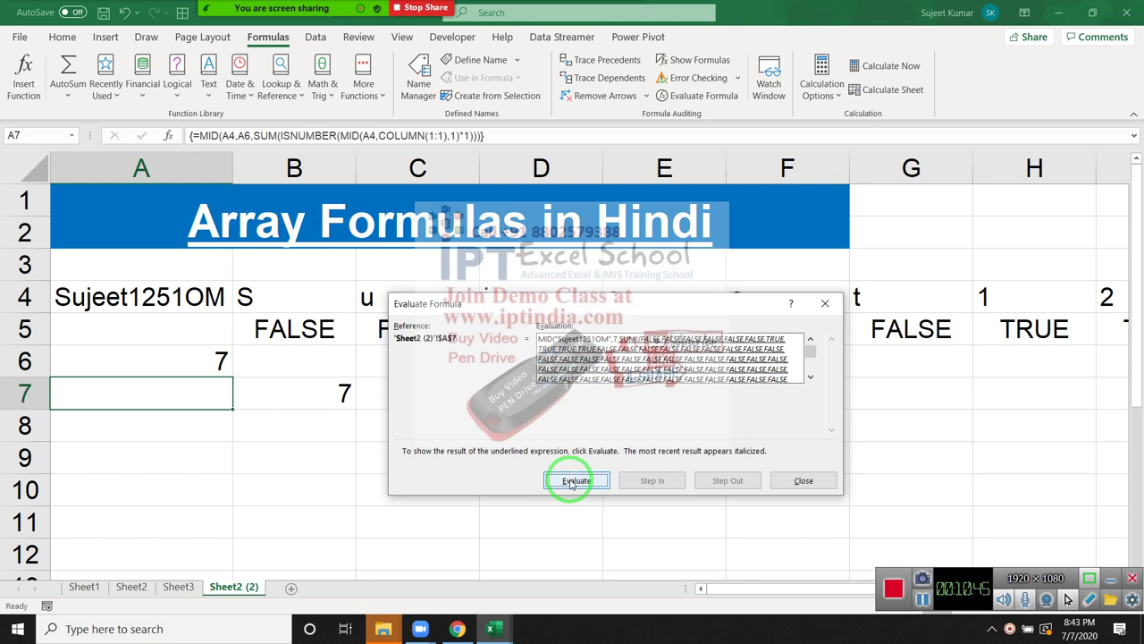
click(570, 482)
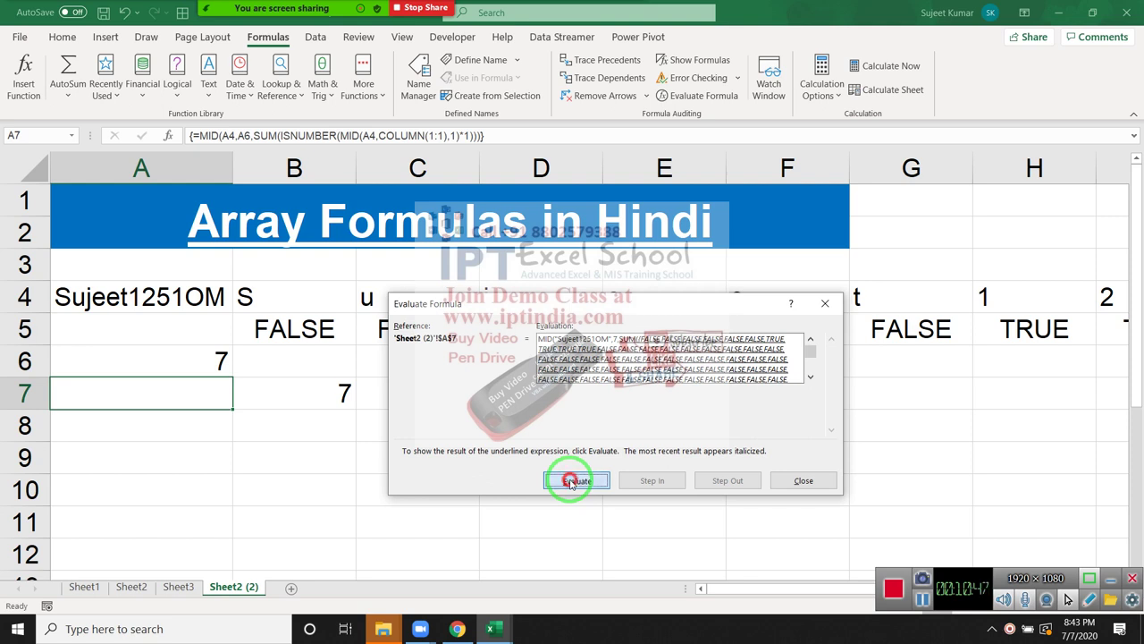
click(817, 482)
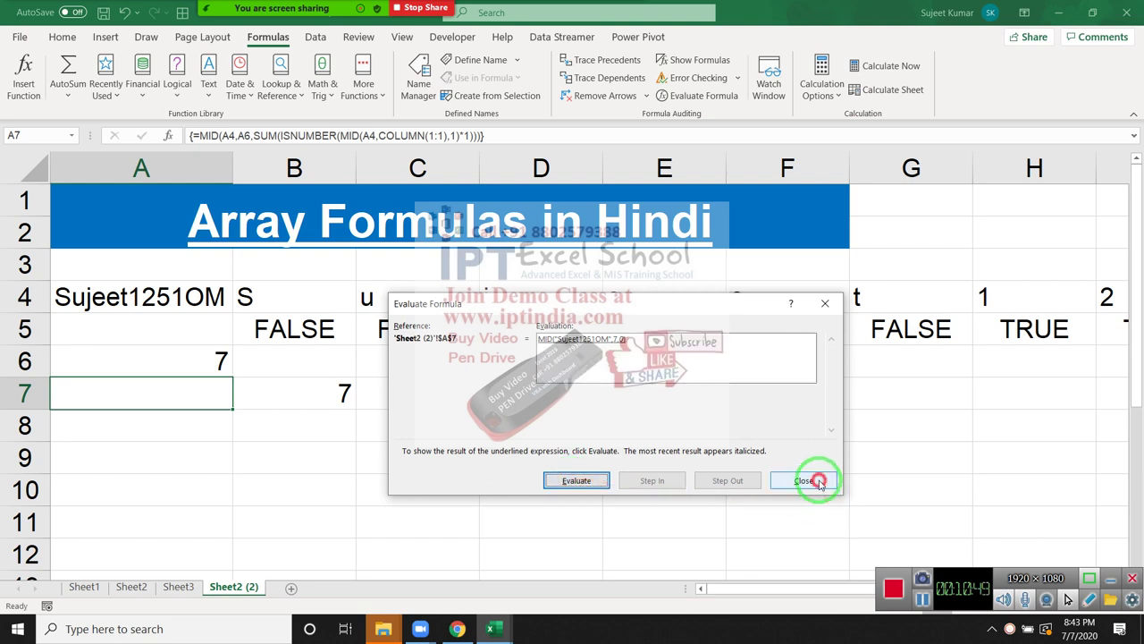
- Multiply A7's ISNUMBER(...) results by *1 and recommit as an array formula returning 1251
double_click(174, 394)
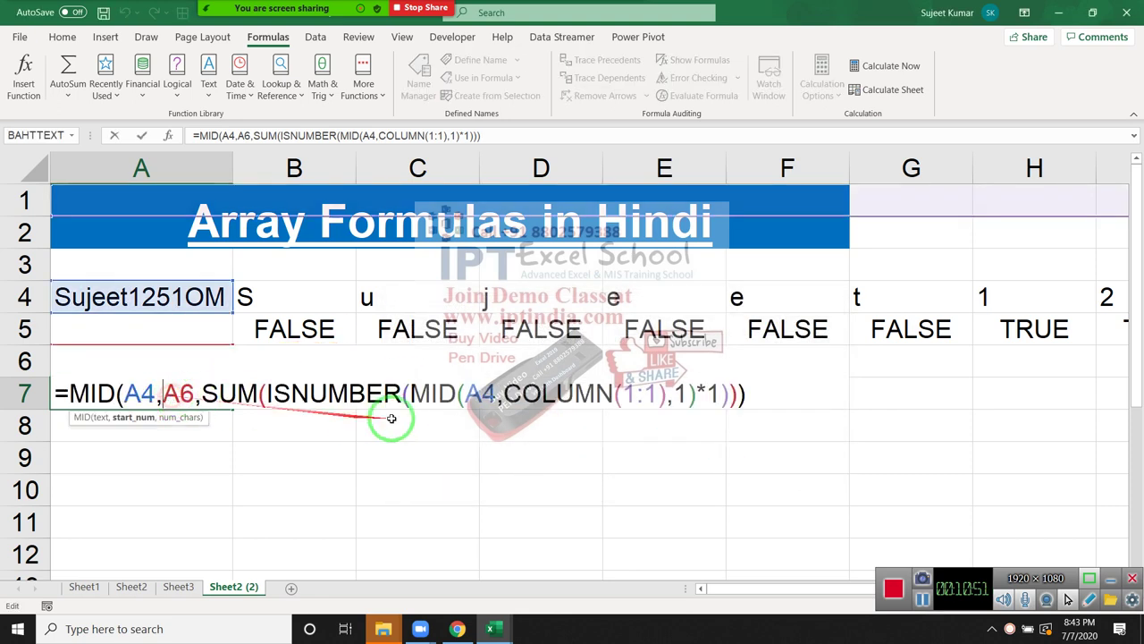
drag(265, 394, 715, 393)
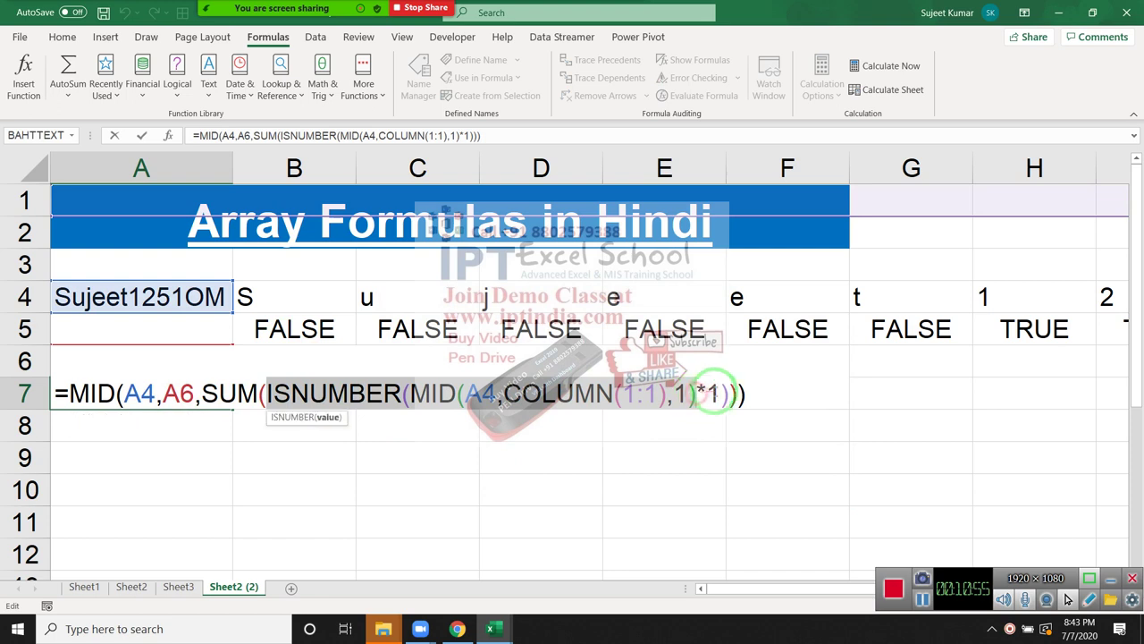
click(725, 394)
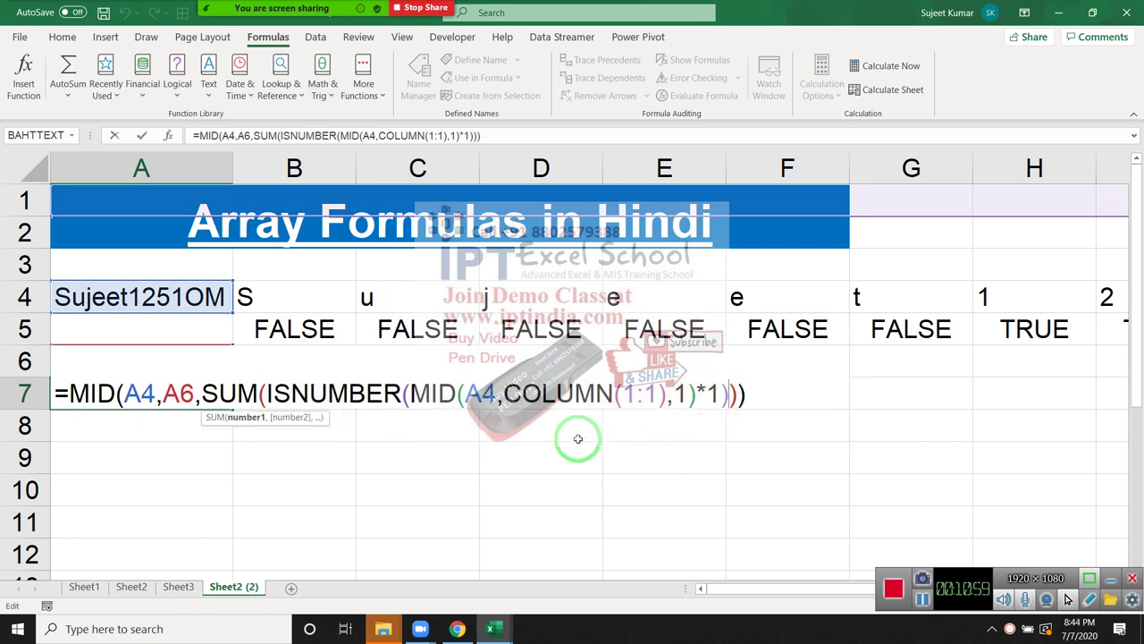
text(*1)
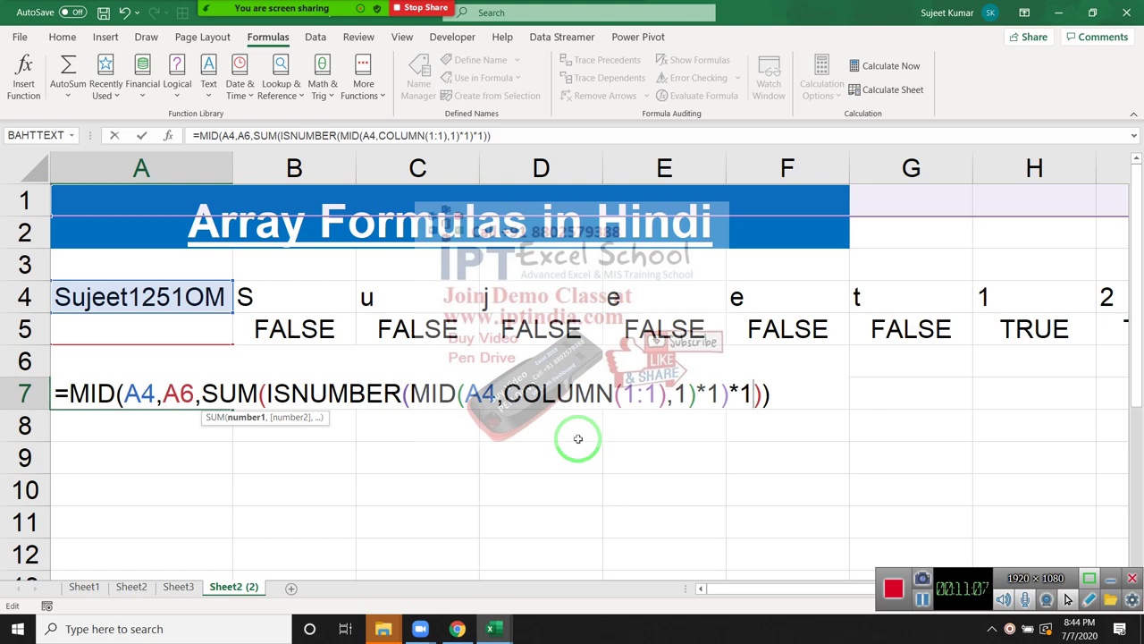
key(ctrl+shift+Return)
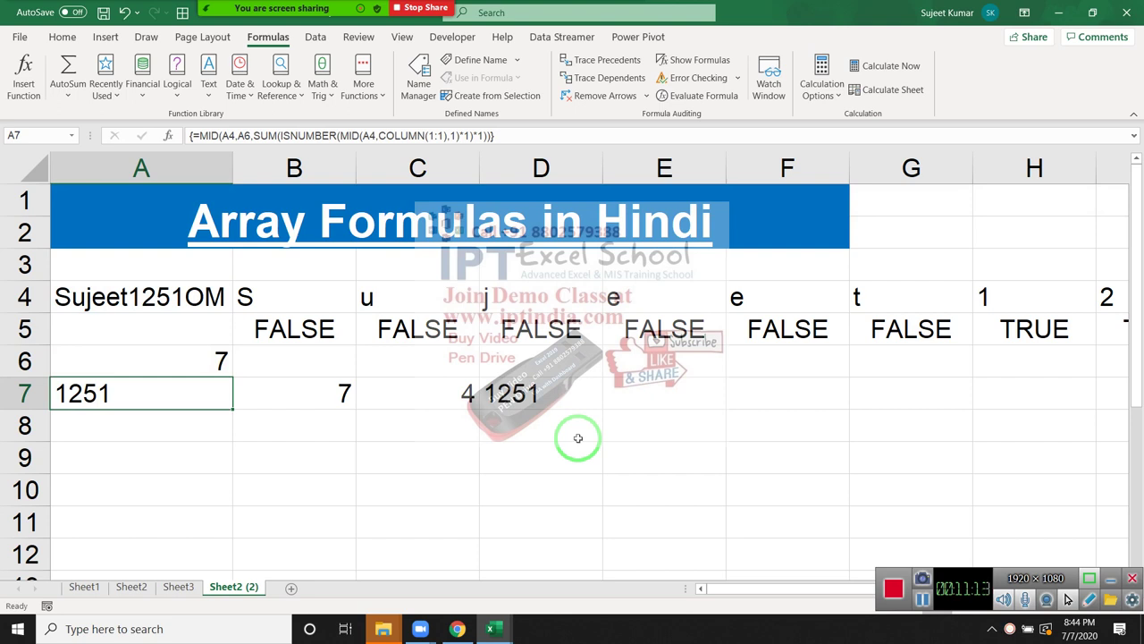
- Enter =SUM(B5:M5*1) in C8 as an array formula, returning 4 to match C7
click(436, 391)
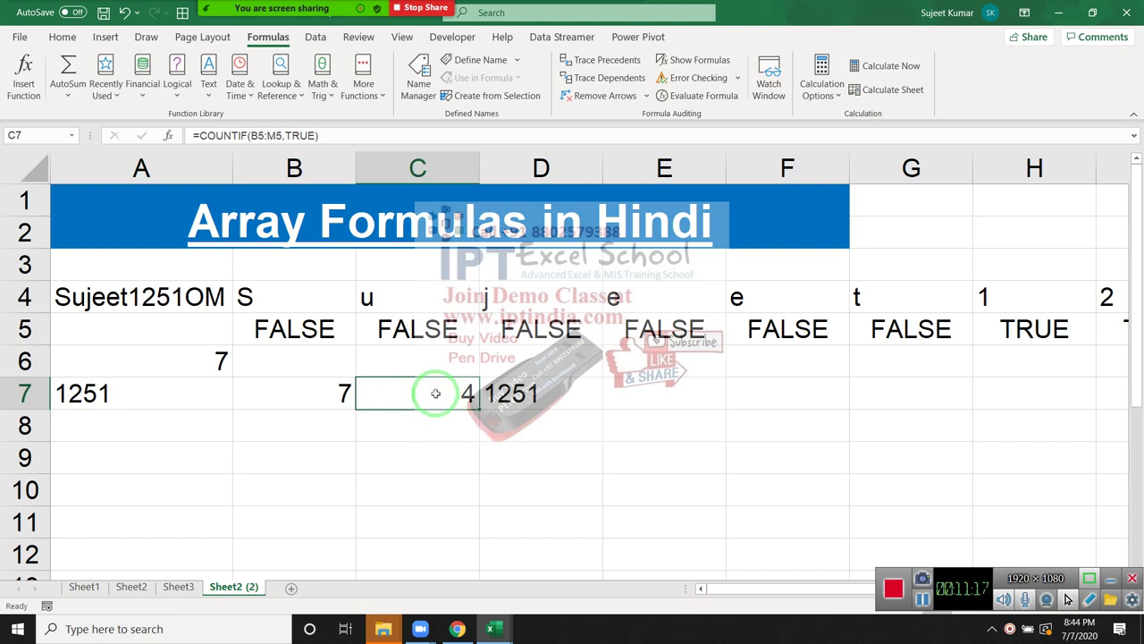
click(427, 411)
text(=)
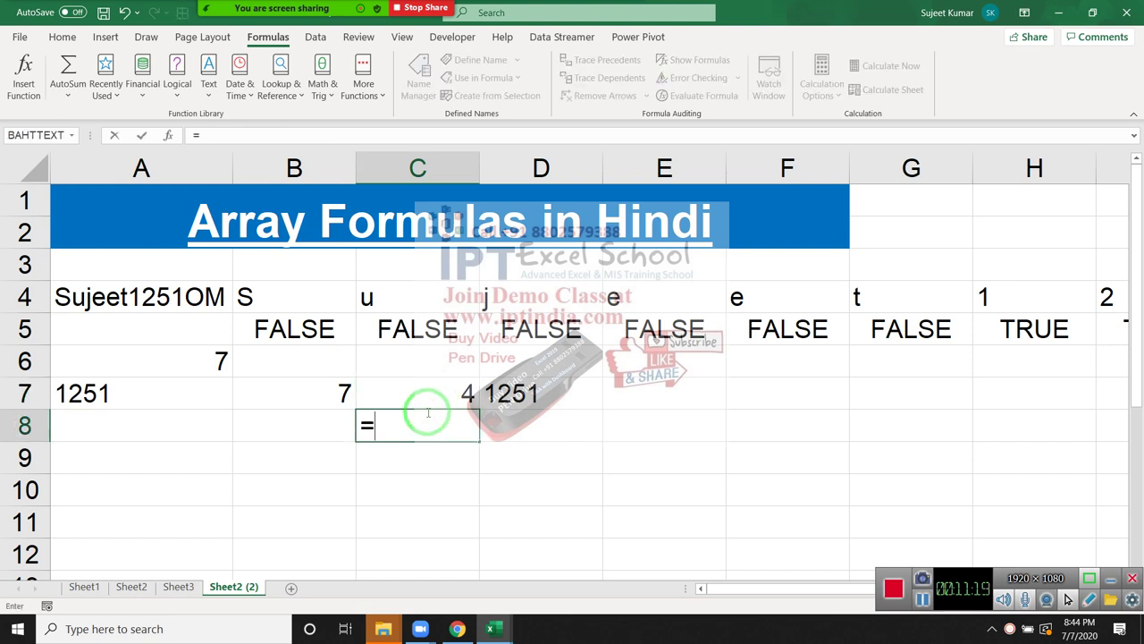
text(sum)
key(Tab)
key(Up)
key(Up)
key(Up)
key(Up)
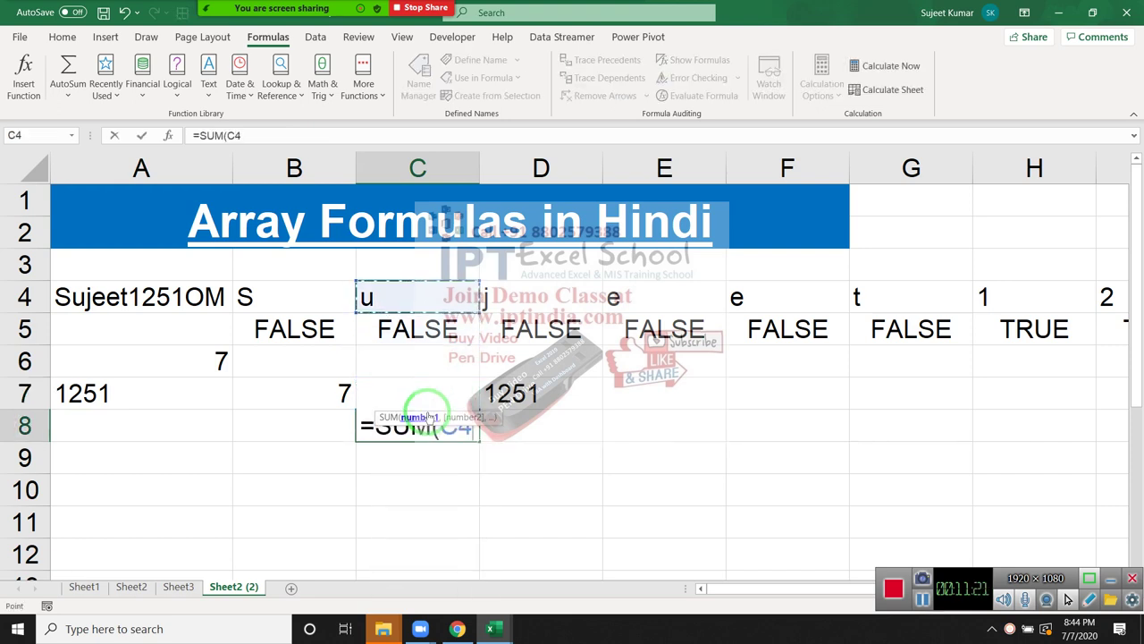
key(Left)
key(Down)
key(ctrl+shift+Right)
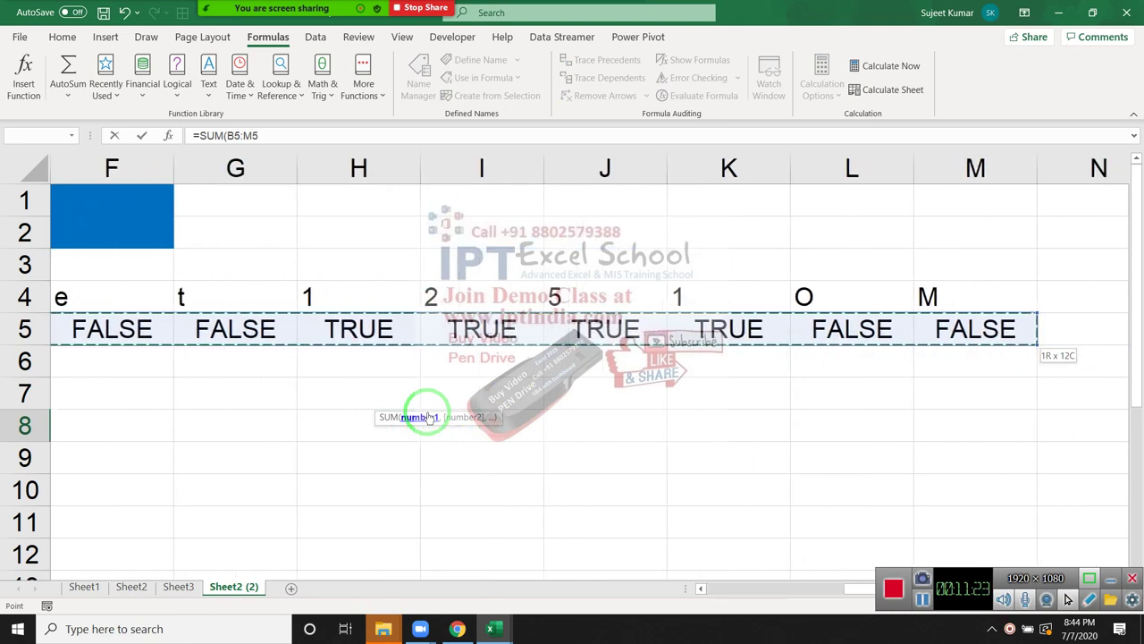
text(*1)
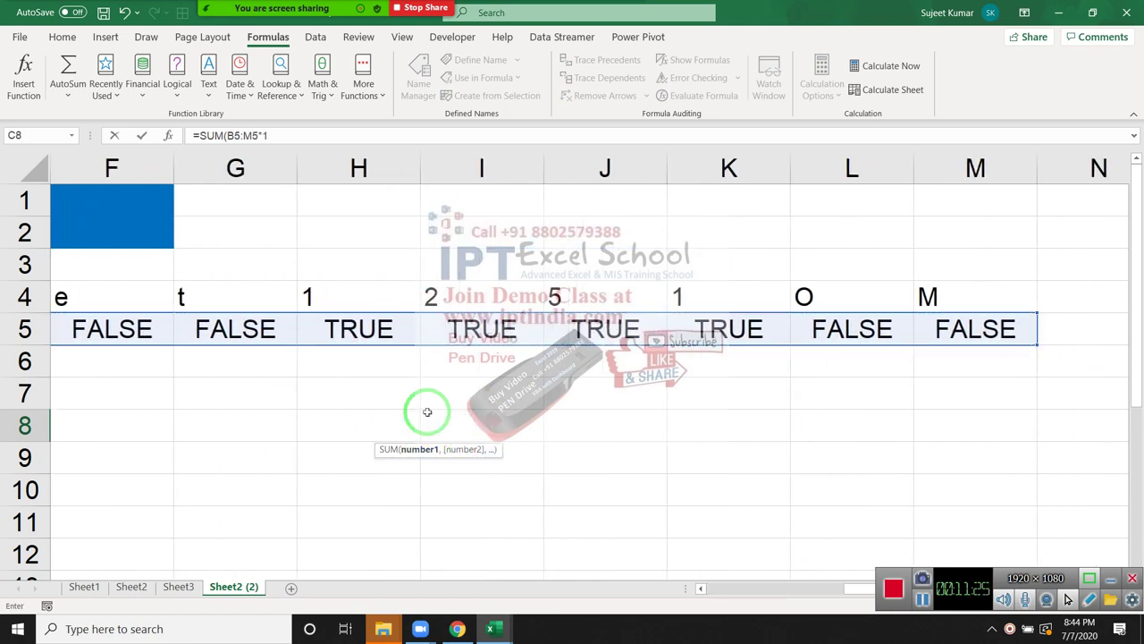
text())
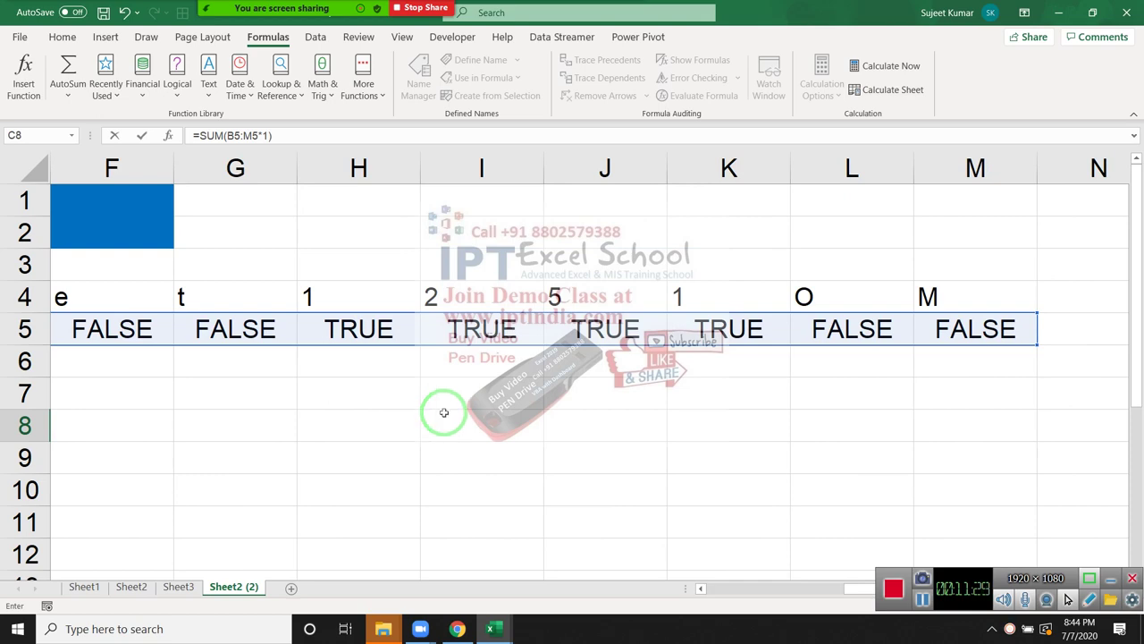
key(ctrl+shift+Return)
- Re-enter A7's formula as an array formula so it still returns 1251
key(Left)
key(Left)
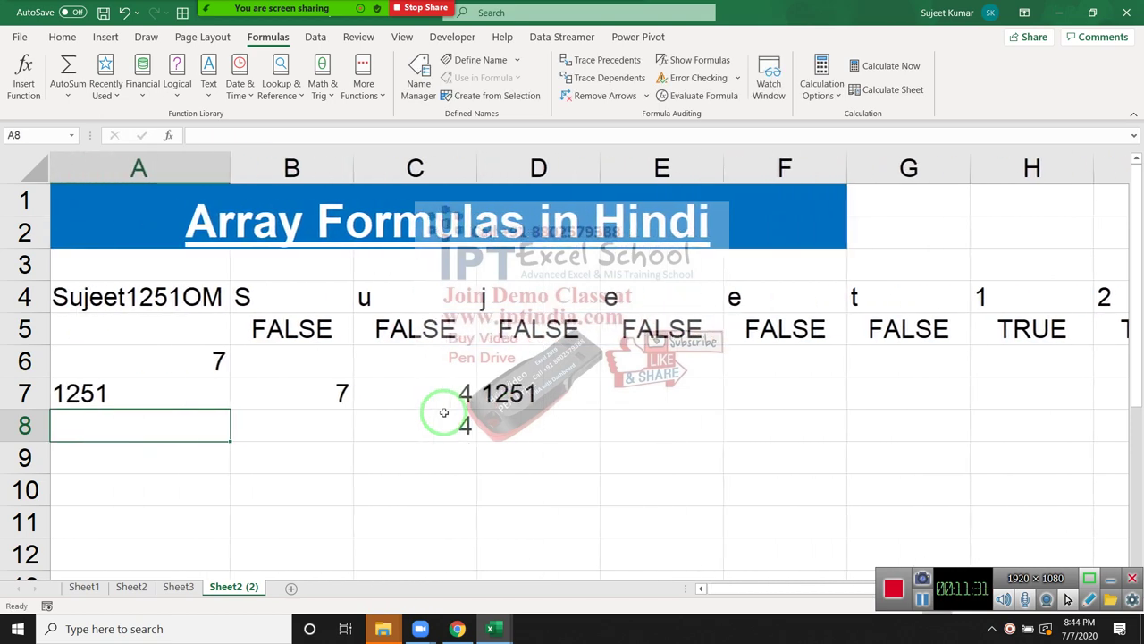
key(Right)
key(Right)
key(Left)
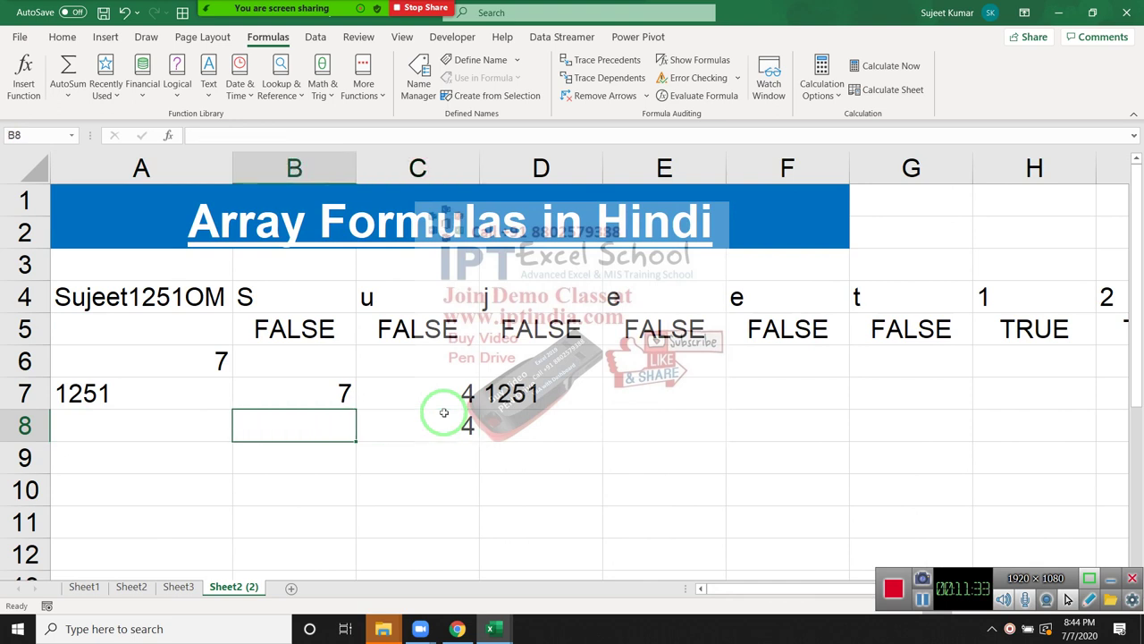
key(Left)
key(Up)
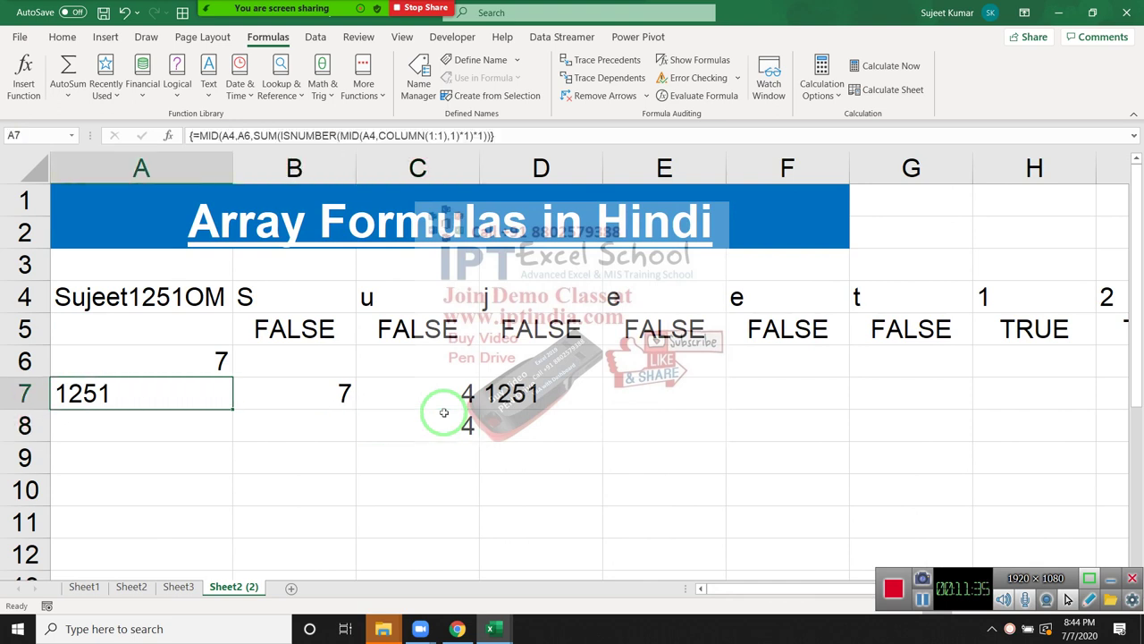
key(F2)
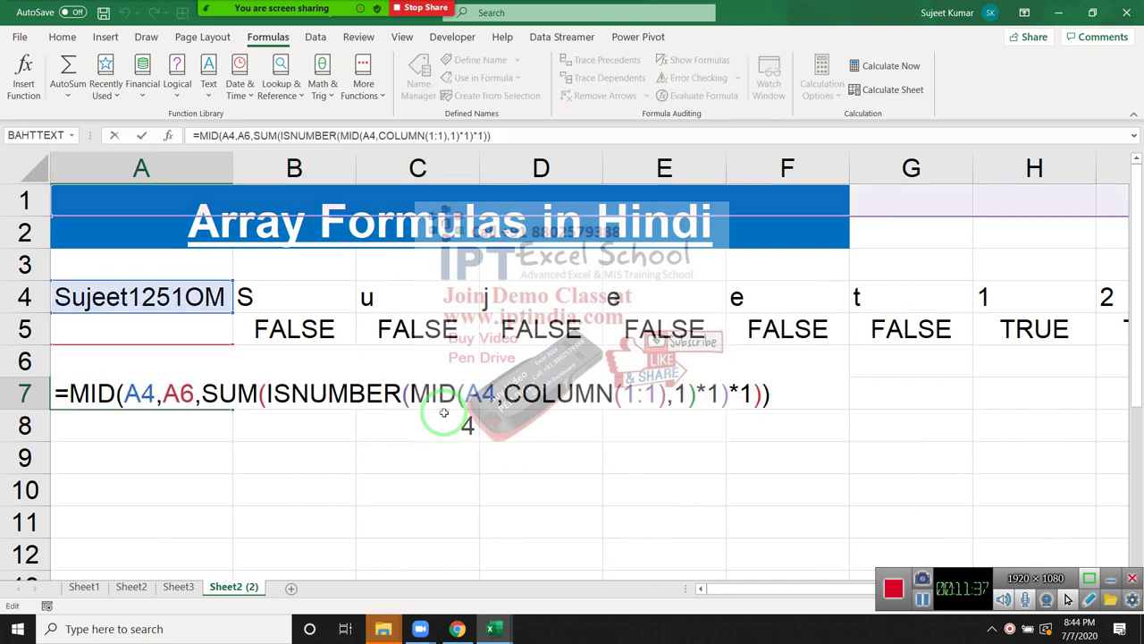
key(ctrl+shift+Return)
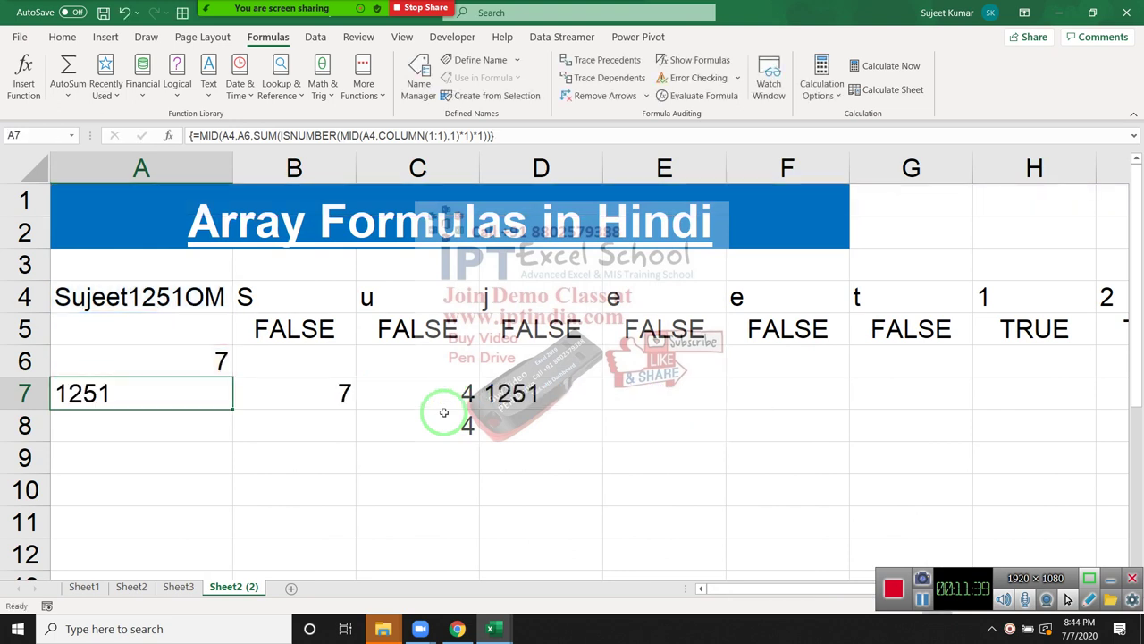